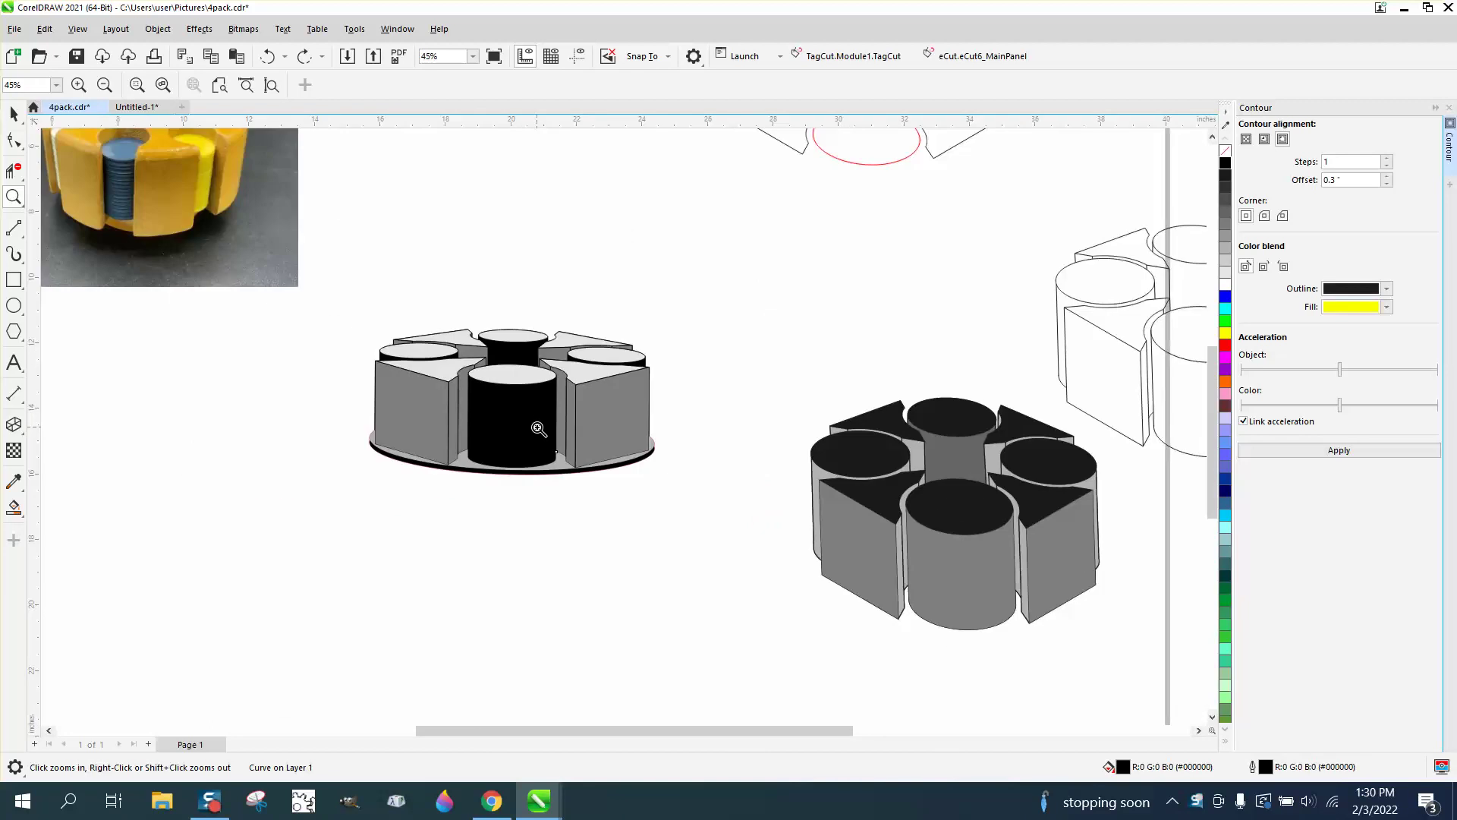
# Examine the reference photo of the wooden poker chip holder beside the drawn version.
pyautogui.scroll(-1, 959, 580)
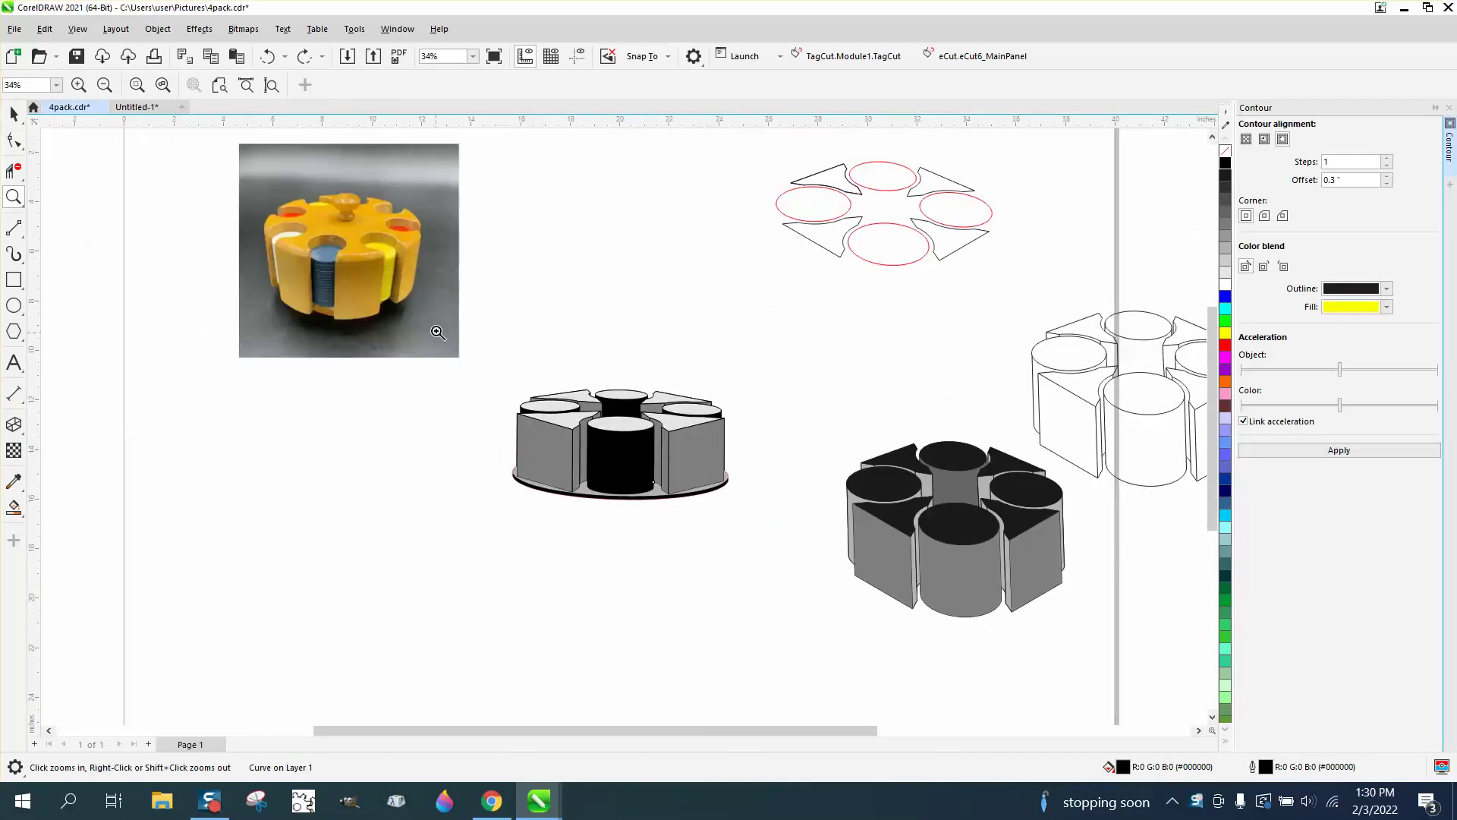
pyautogui.click(14, 114)
pyautogui.moveTo(295, 260); pyautogui.dragTo(559, 285)
pyautogui.press('z')
pyautogui.scroll(-4, 513, 283)
pyautogui.press('space')
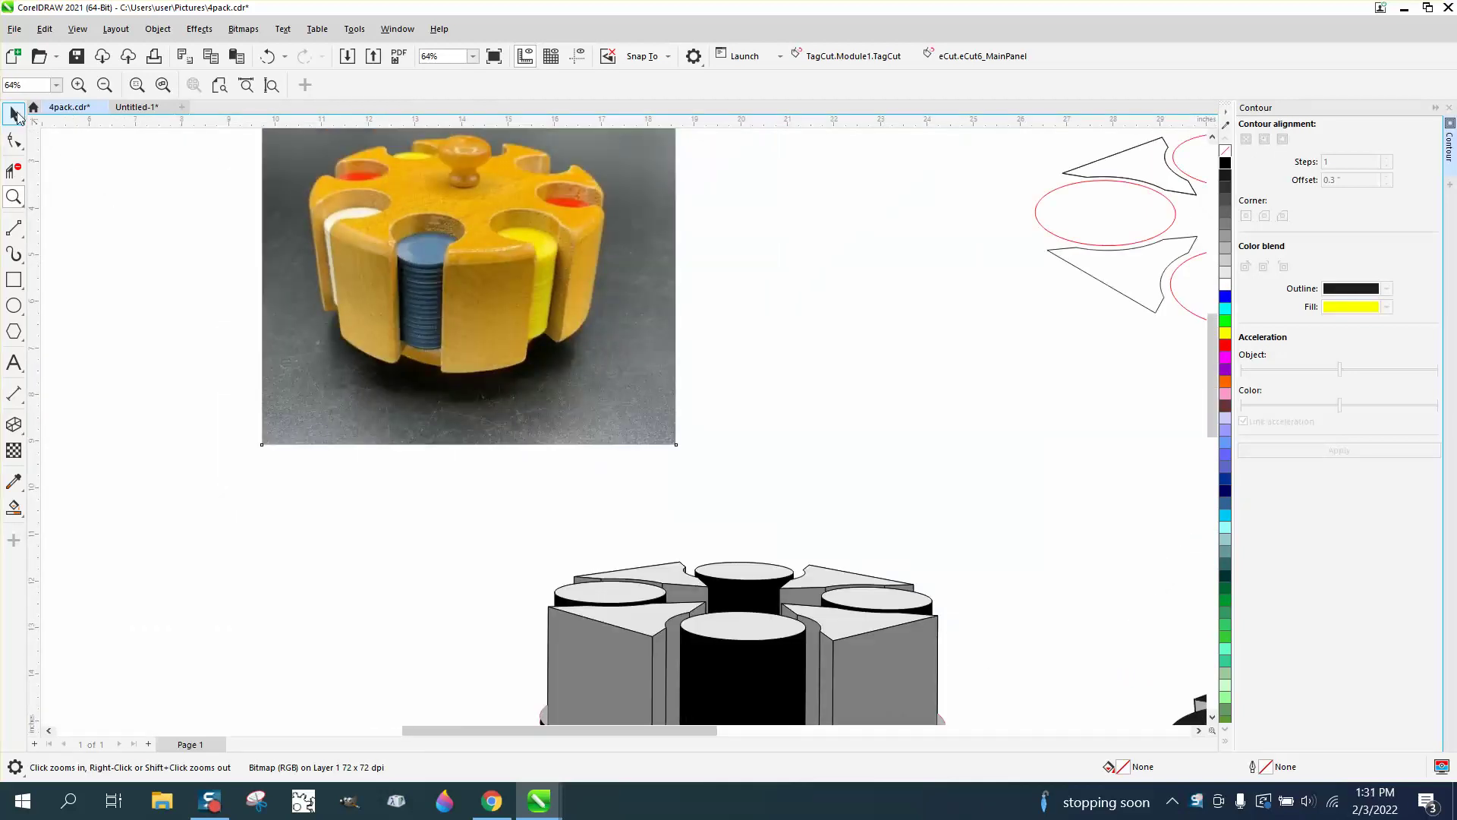
pyautogui.scroll(-1, 401, 257)
pyautogui.click(757, 387)
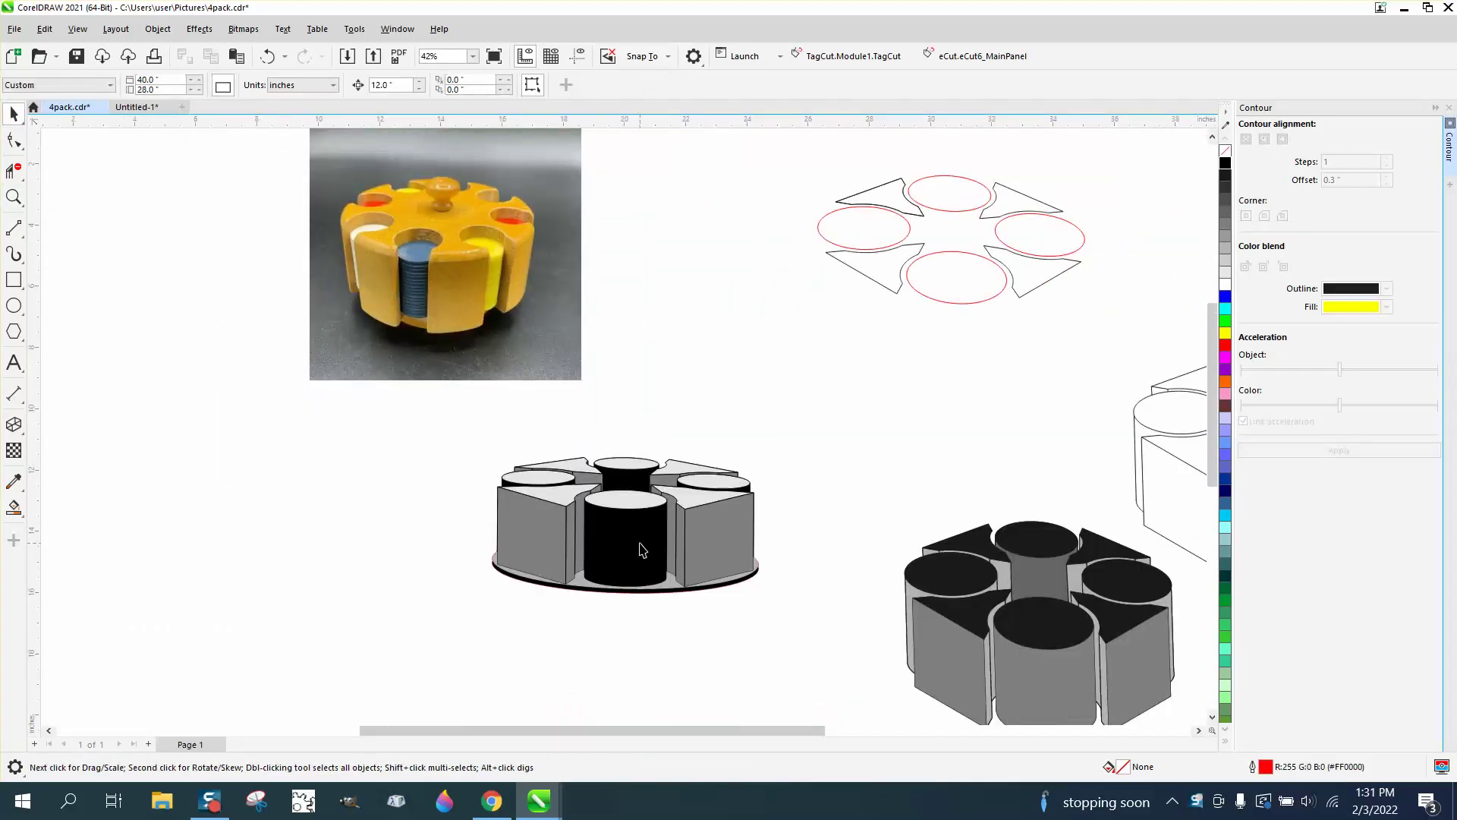
# Move the black side of the front cylinder 12 inches to the left, out of the drawing.
pyautogui.click(641, 548)
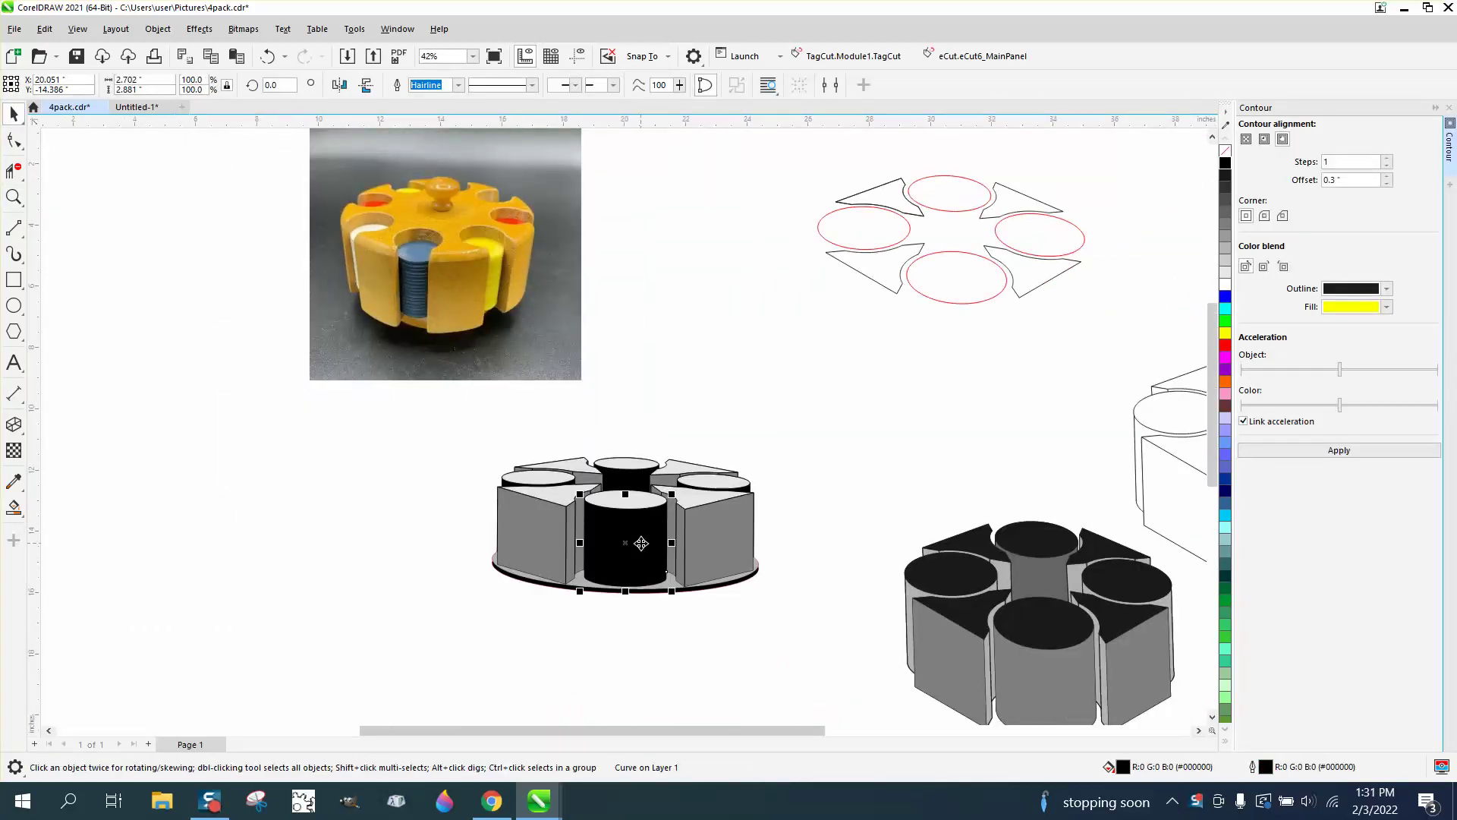
pyautogui.press('Left')
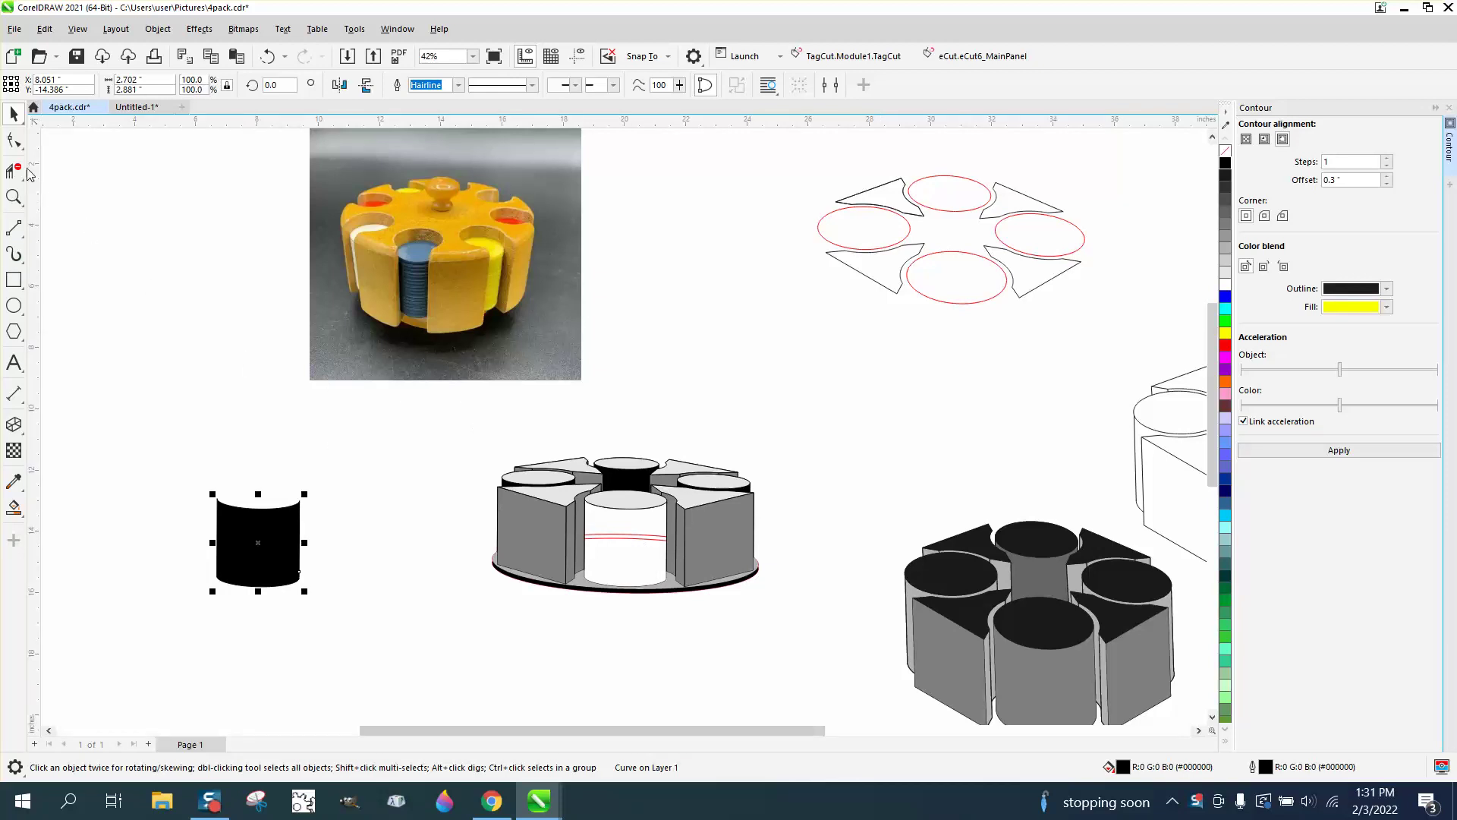
pyautogui.click(163, 248)
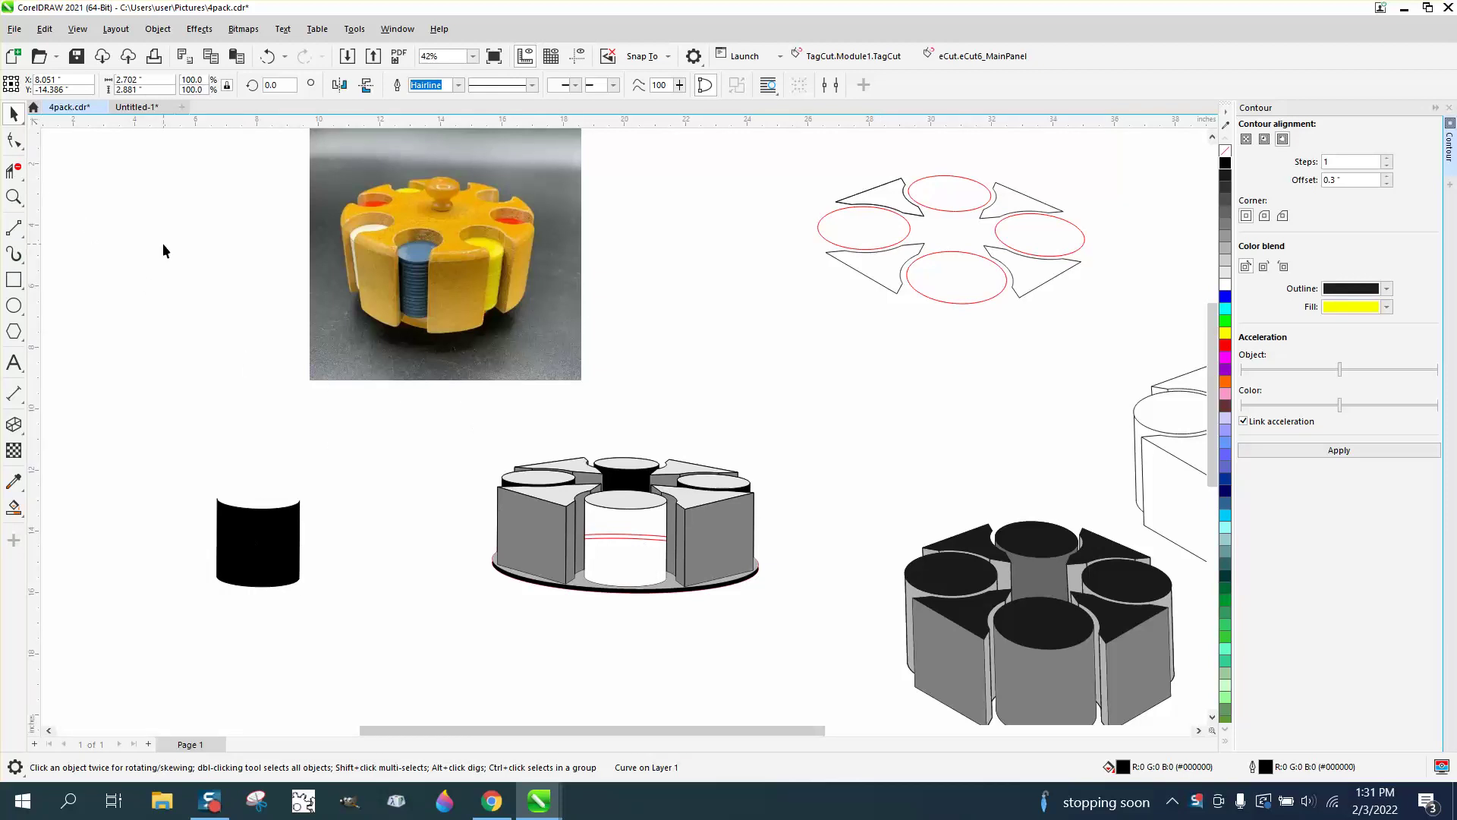
# Delete the two red curves left across the front cylinder.
pyautogui.click(616, 536)
pyautogui.press('Escape')
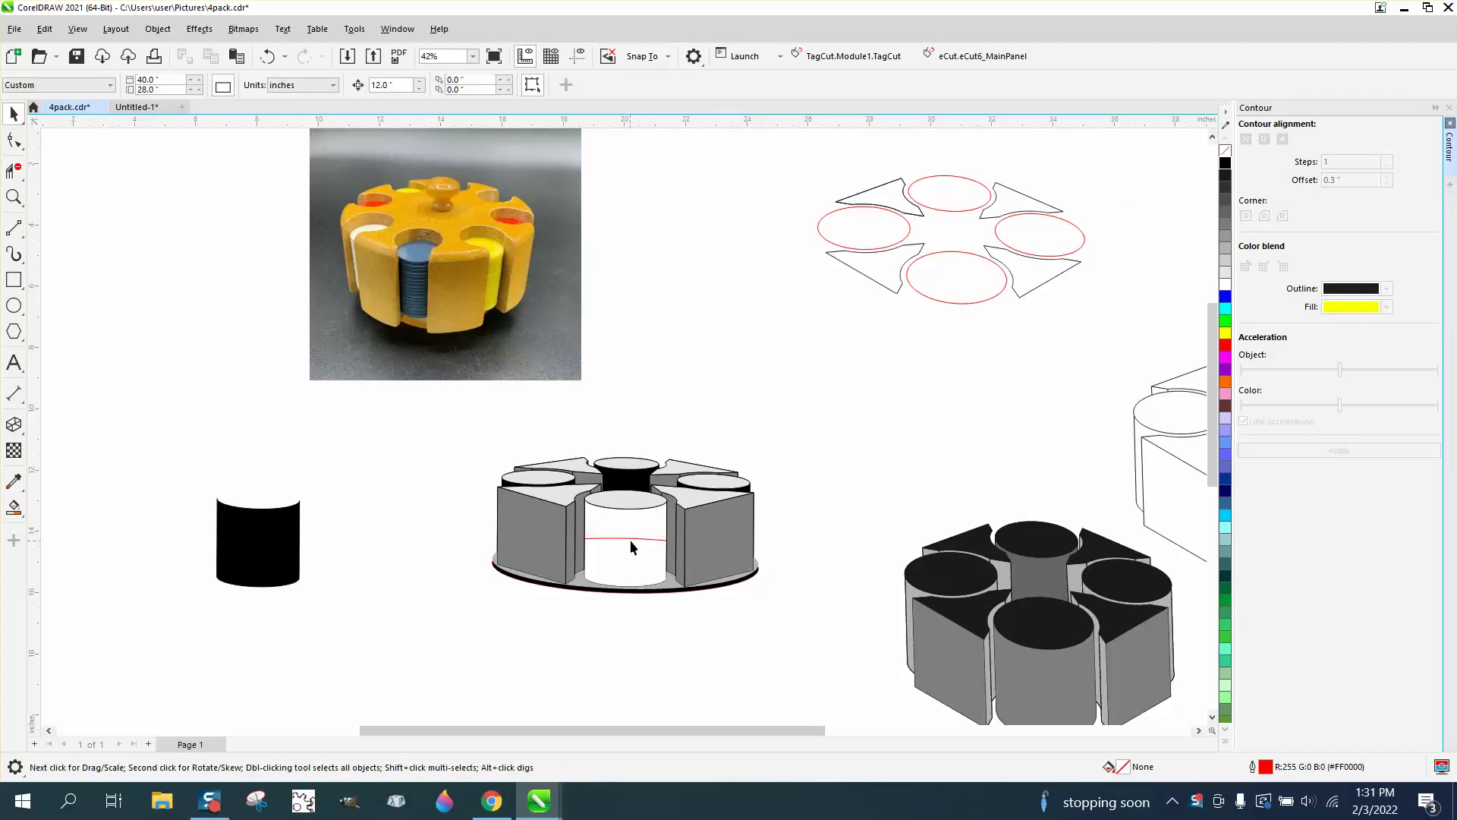
pyautogui.click(630, 539)
pyautogui.press('Escape')
# Place a copy of the black cylinder side 12 inches above it and remove the fill from the lower original.
pyautogui.click(258, 542)
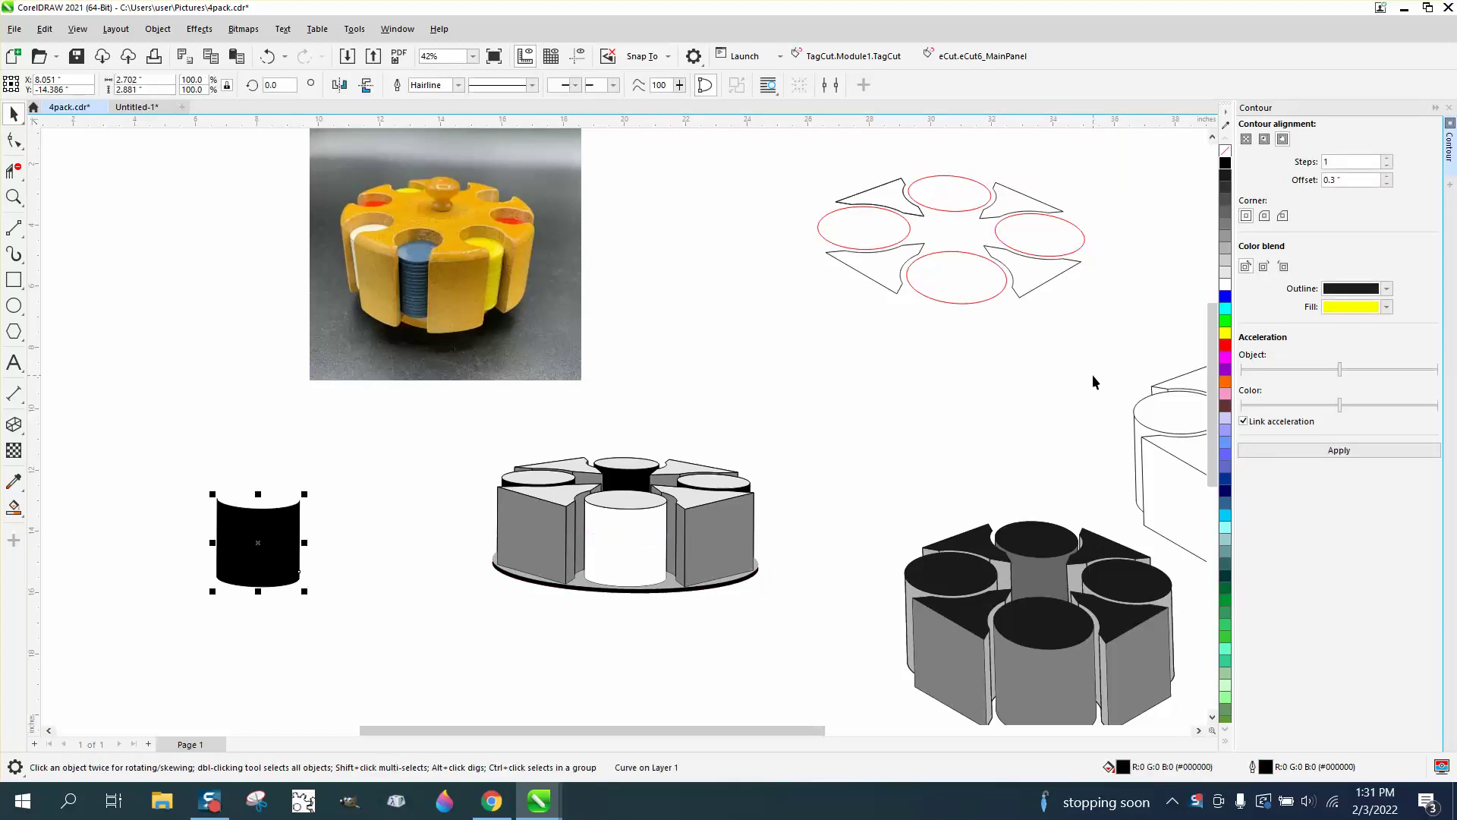
pyautogui.hotkey('ctrl', 'd')
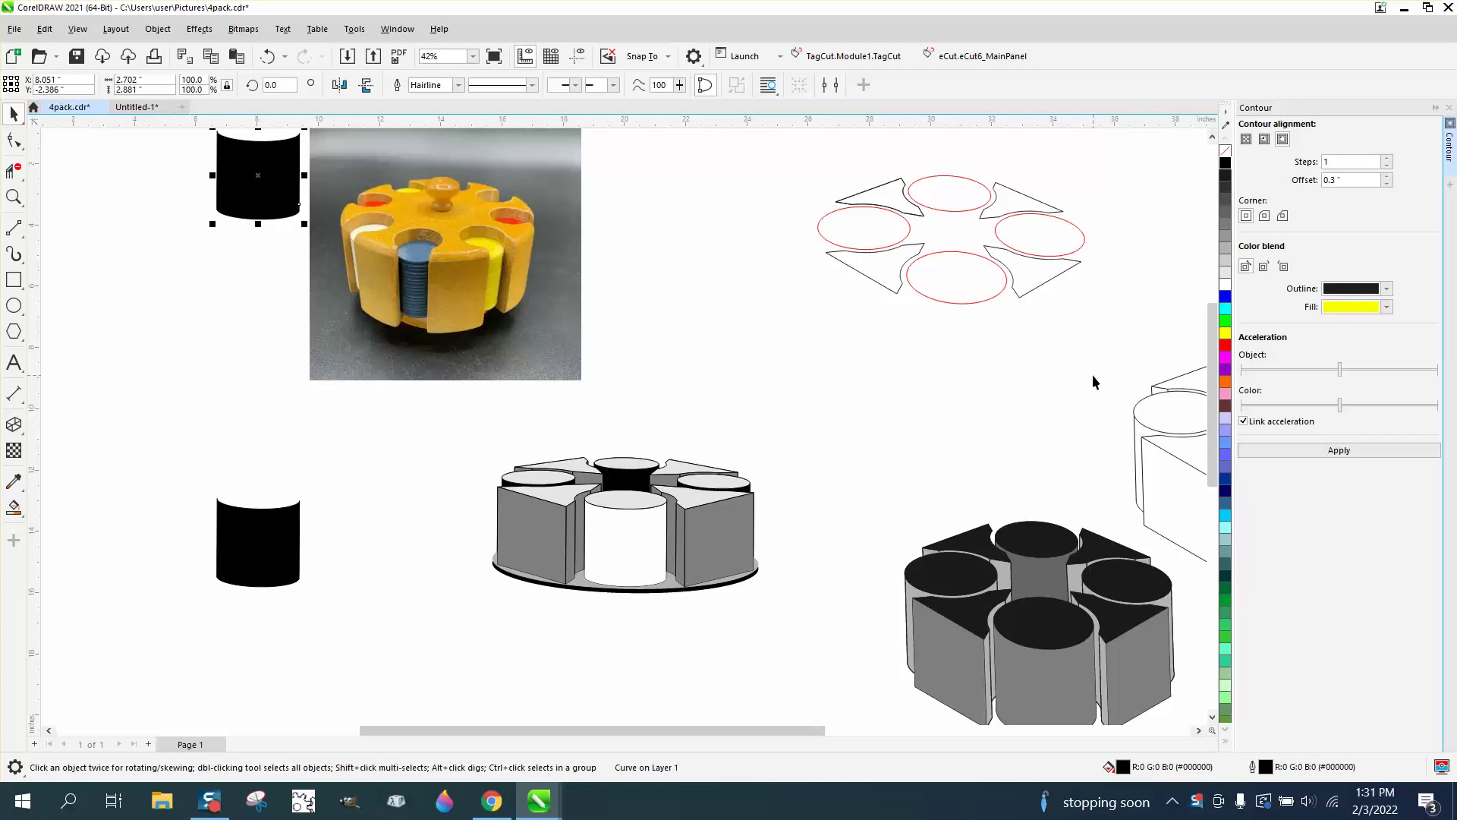
pyautogui.click(293, 512)
pyautogui.click(1225, 152)
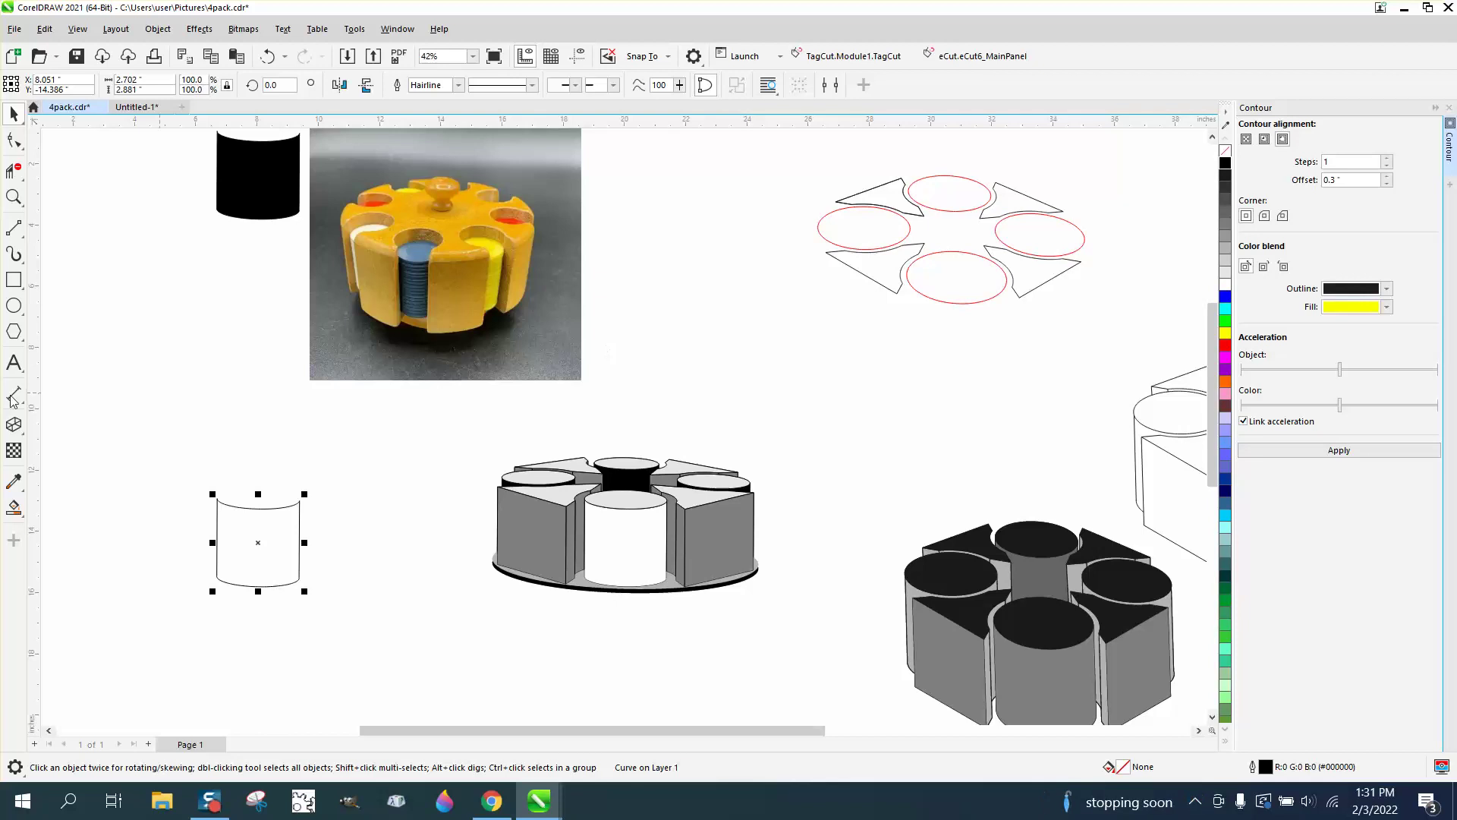
# Draw a 3-point curve between the upper corners of the unfilled cylinder outline, bowed down to its top edge.
pyautogui.click(13, 199)
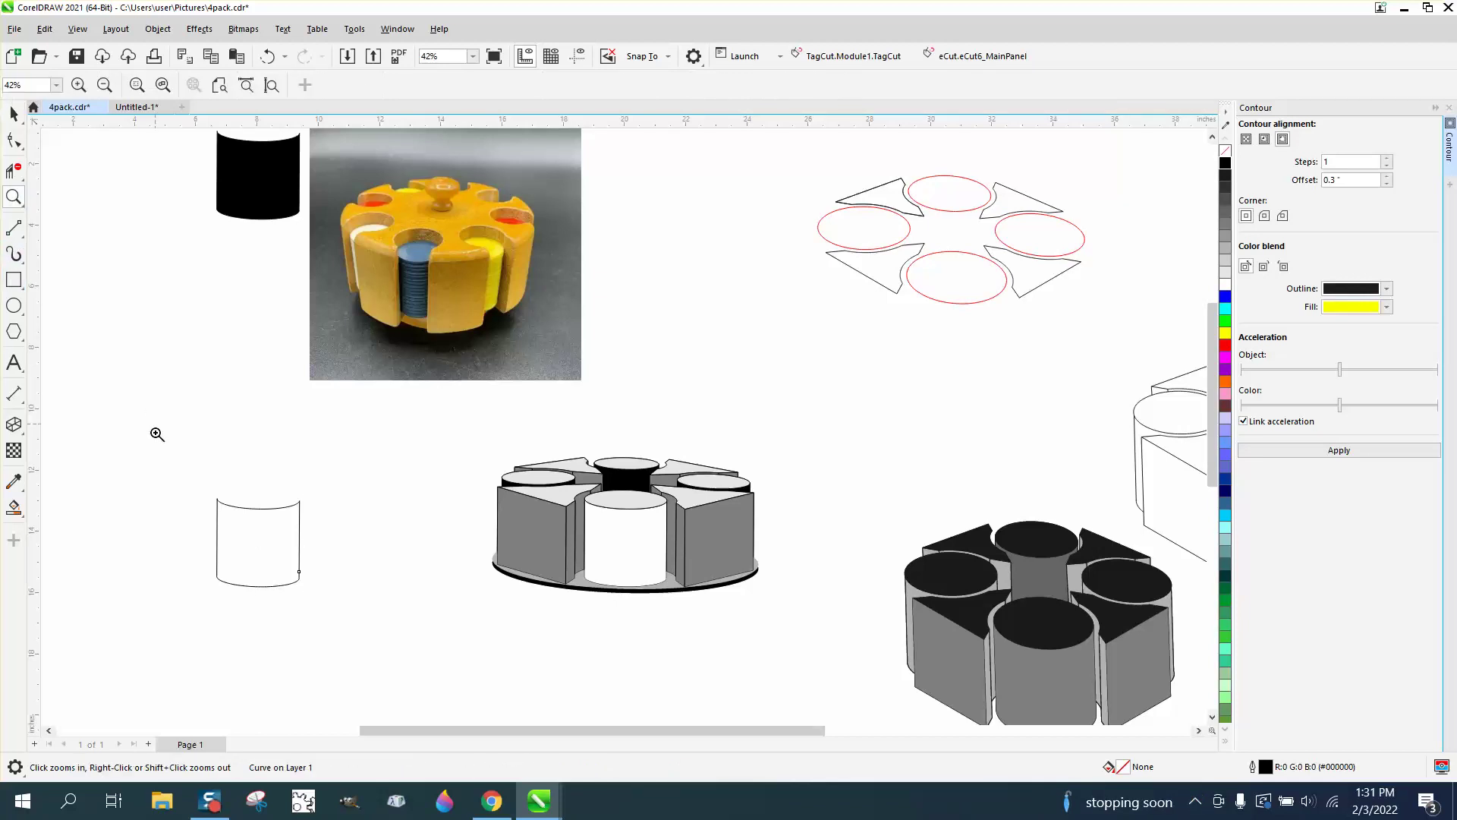
pyautogui.moveTo(158, 448); pyautogui.dragTo(520, 608)
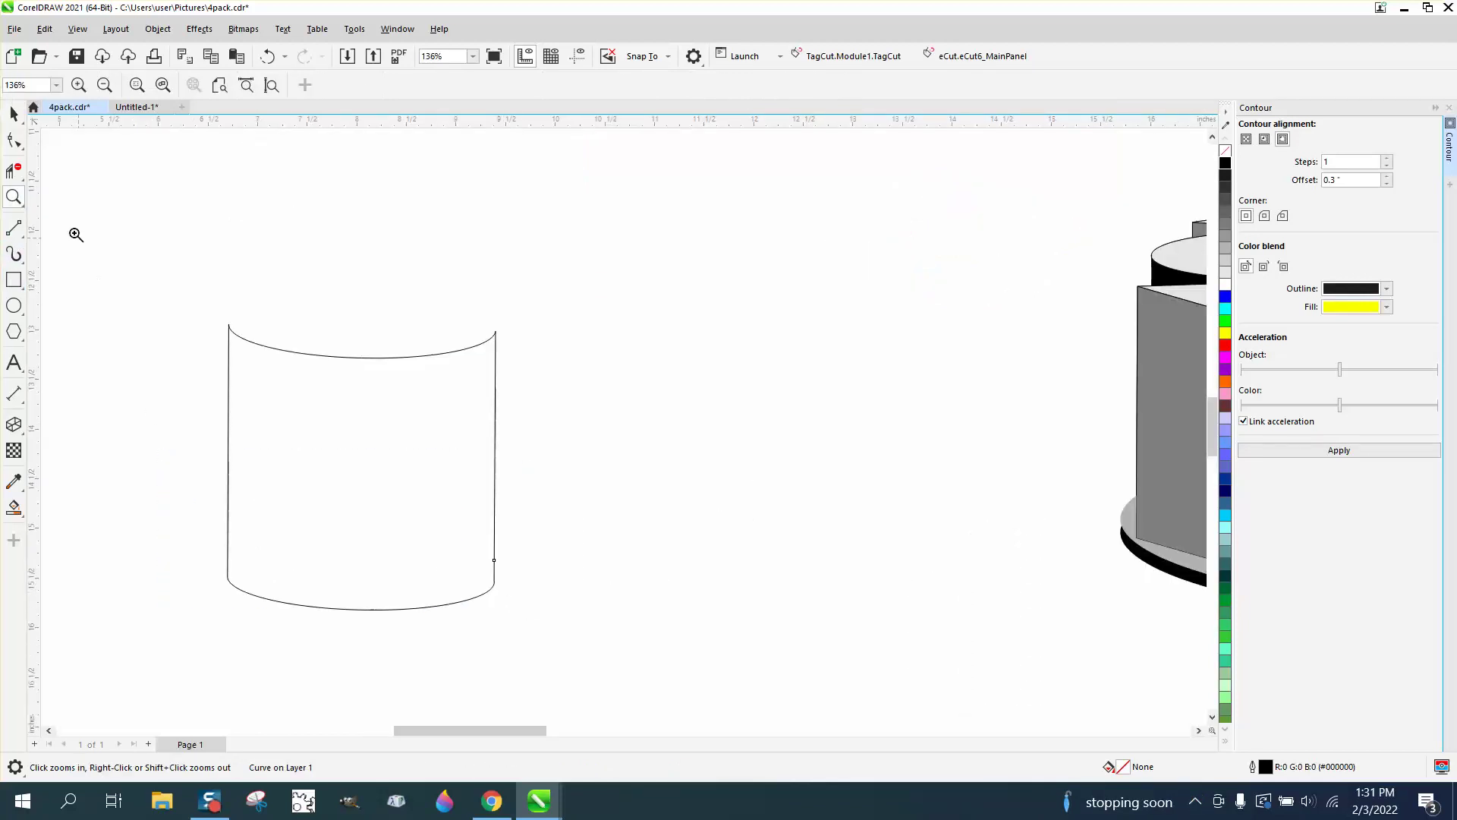
pyautogui.click(24, 236)
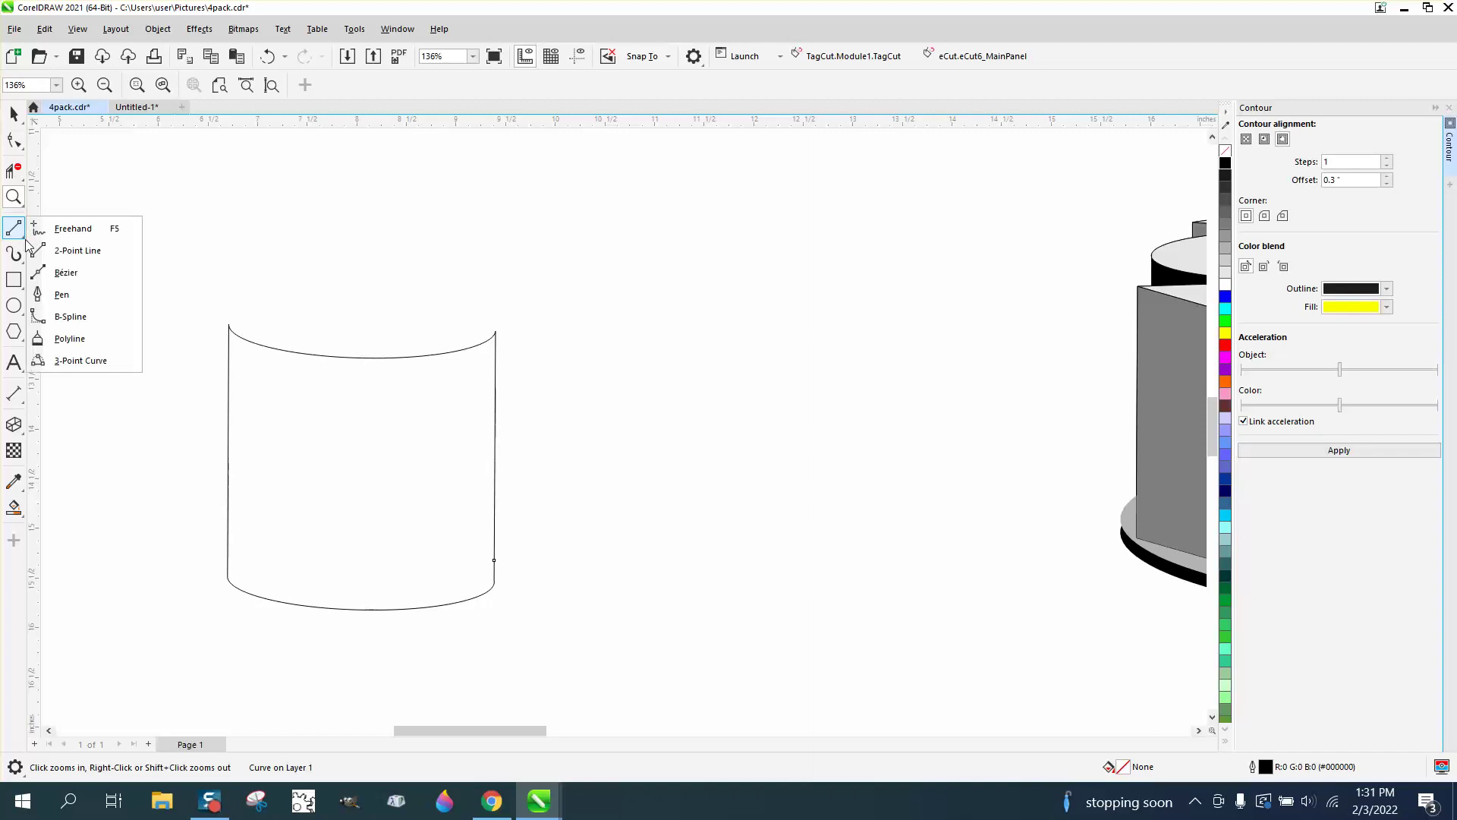
pyautogui.click(82, 361)
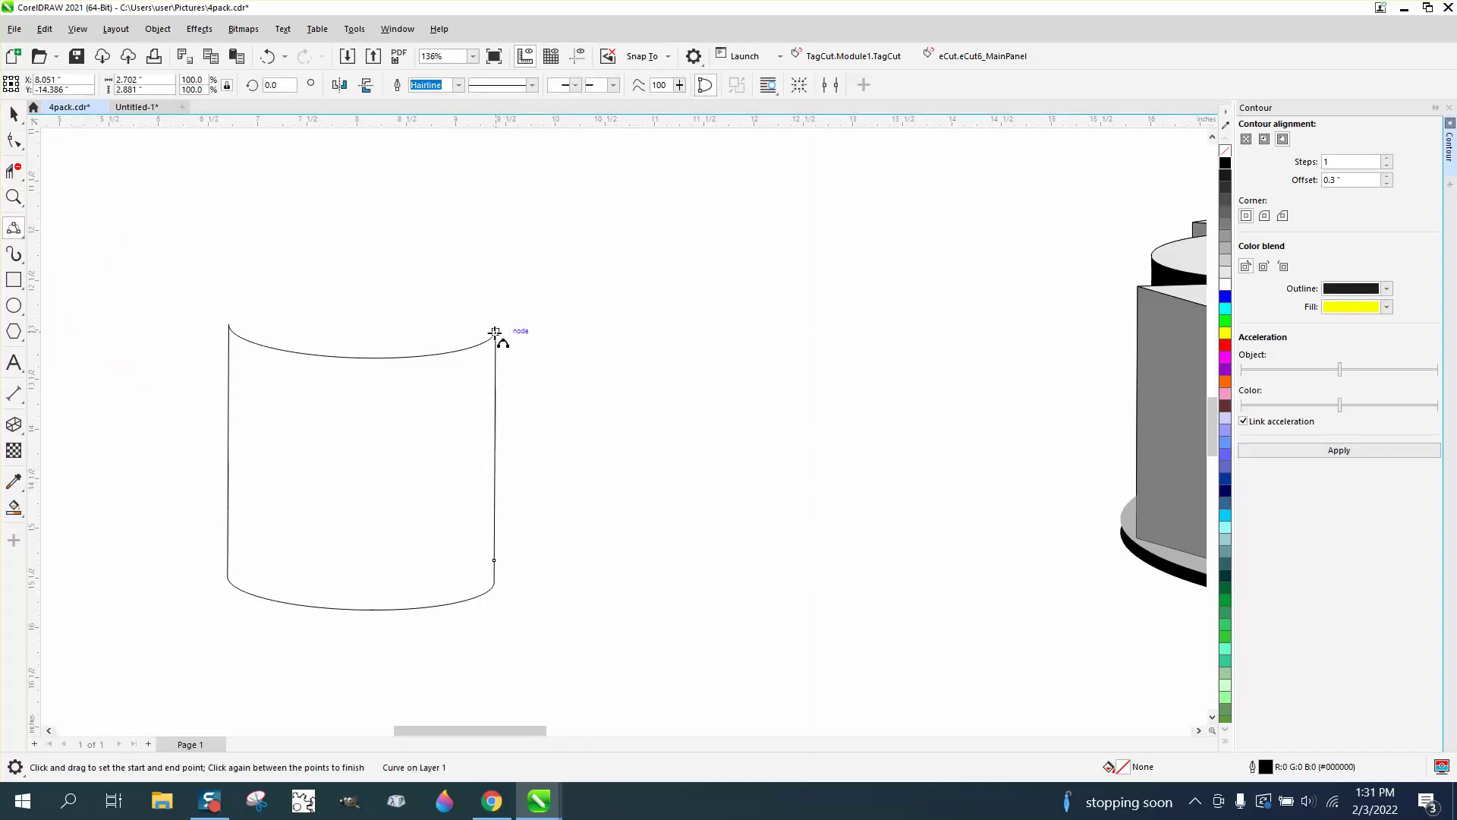
pyautogui.moveTo(497, 331); pyautogui.dragTo(232, 327)
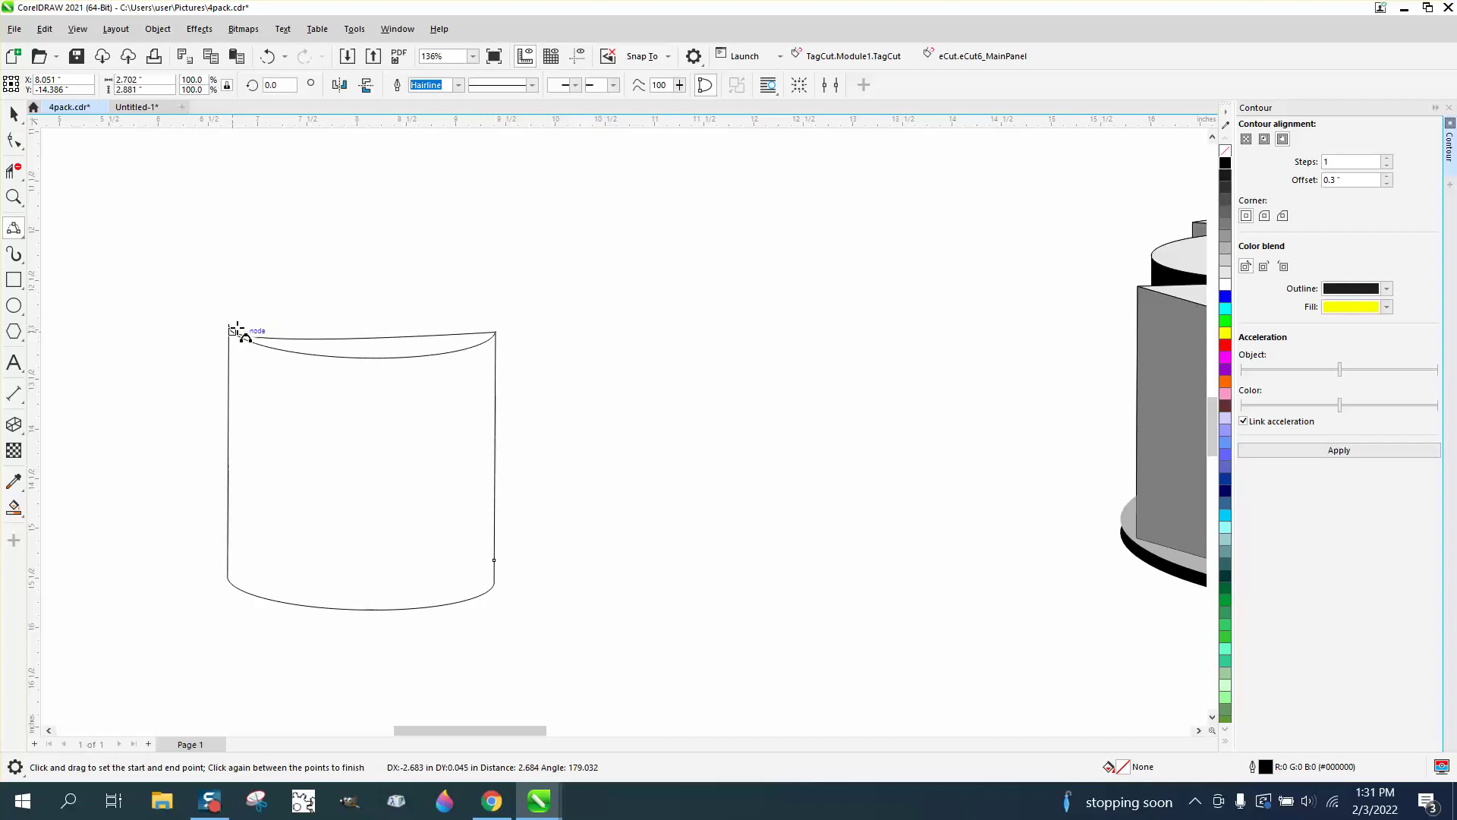
pyautogui.click(367, 357)
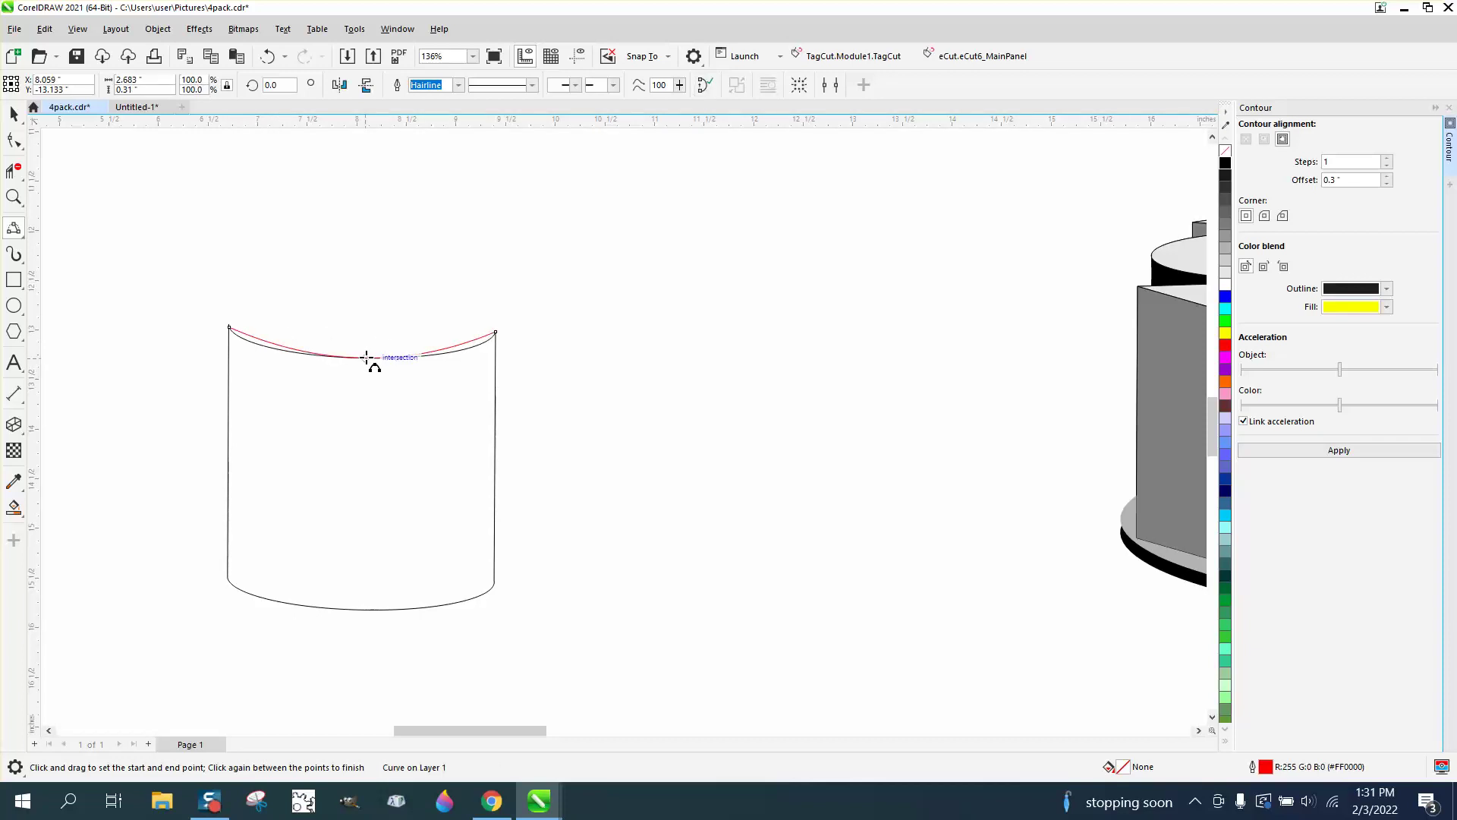
# Reshape the red curve with its node handles so that it follows the outline's curved top edge.
pyautogui.click(14, 196)
pyautogui.click(288, 347)
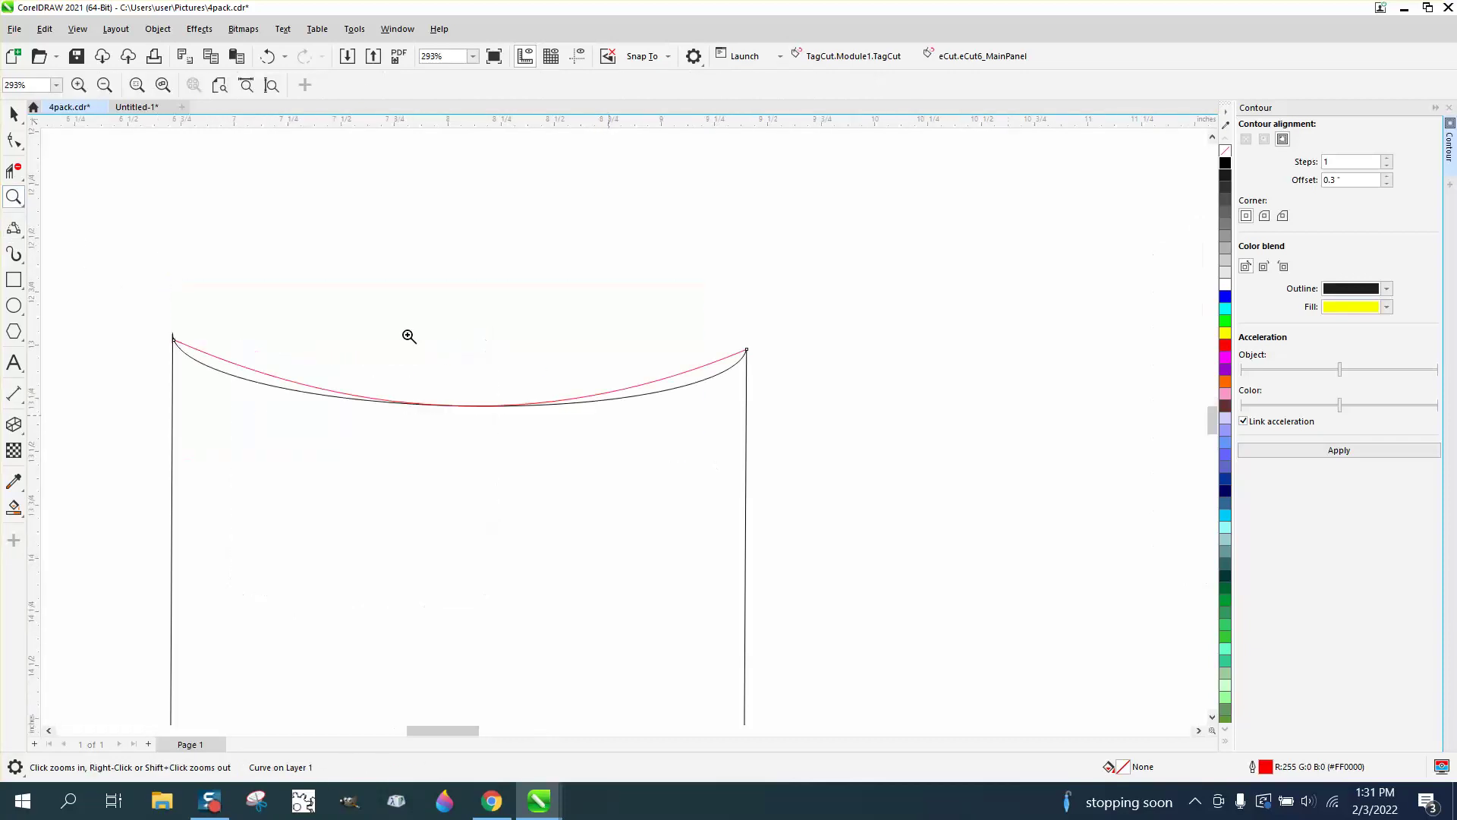
pyautogui.click(13, 140)
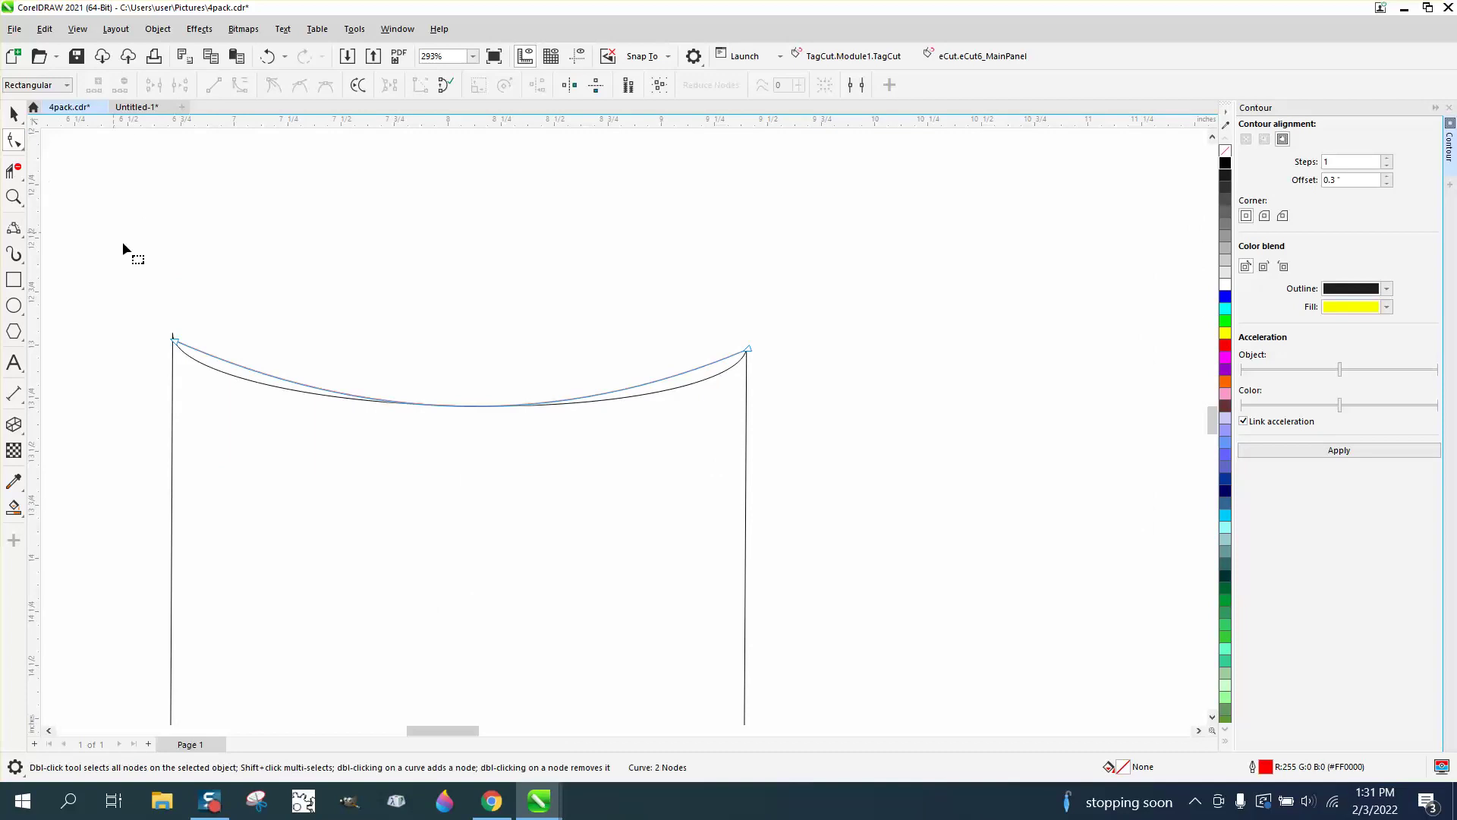
pyautogui.click(173, 341)
pyautogui.moveTo(367, 430); pyautogui.dragTo(237, 415)
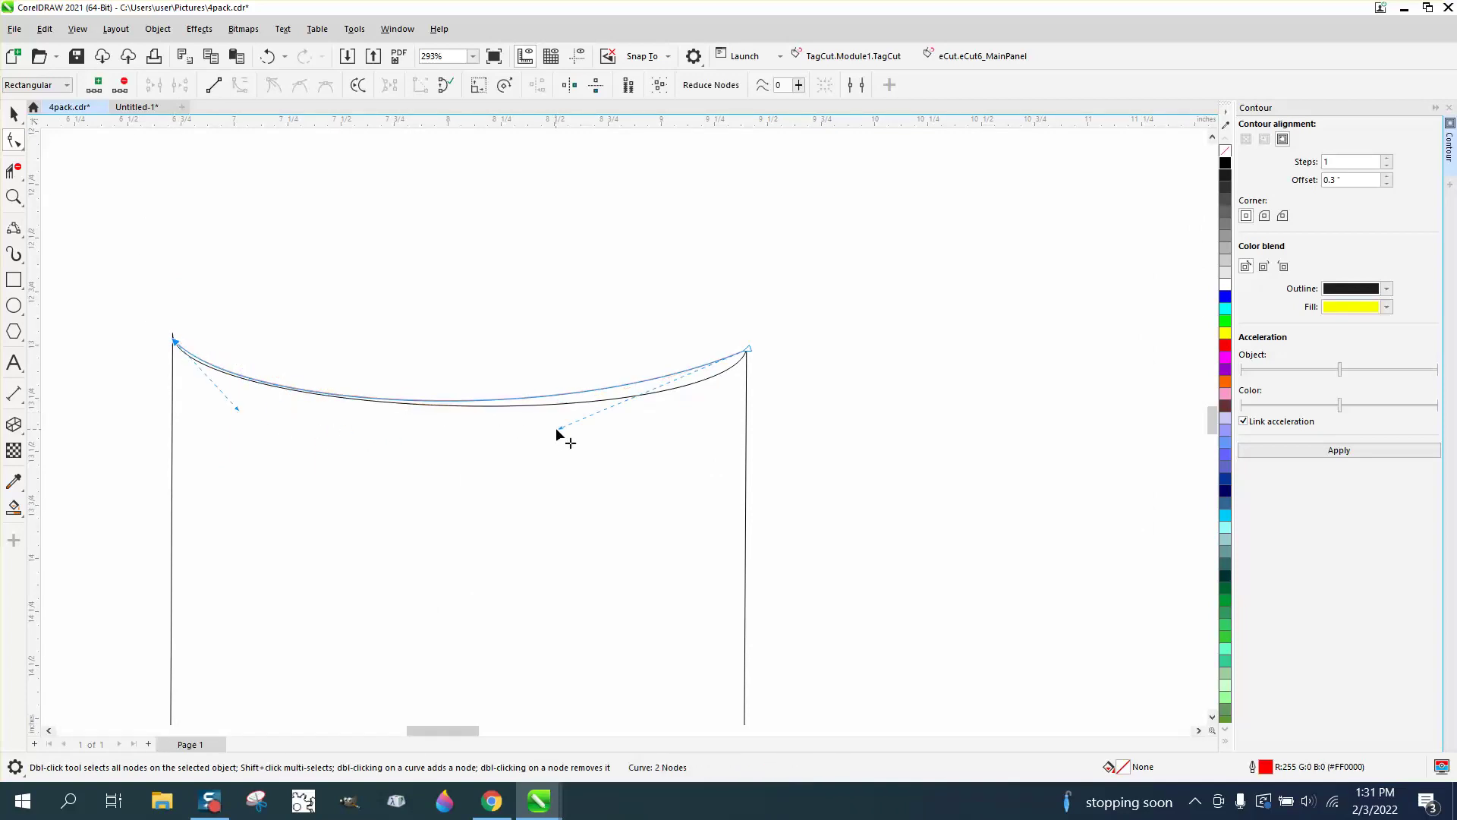
pyautogui.moveTo(558, 430); pyautogui.dragTo(675, 442)
pyautogui.moveTo(238, 414); pyautogui.dragTo(227, 419)
pyautogui.click(12, 116)
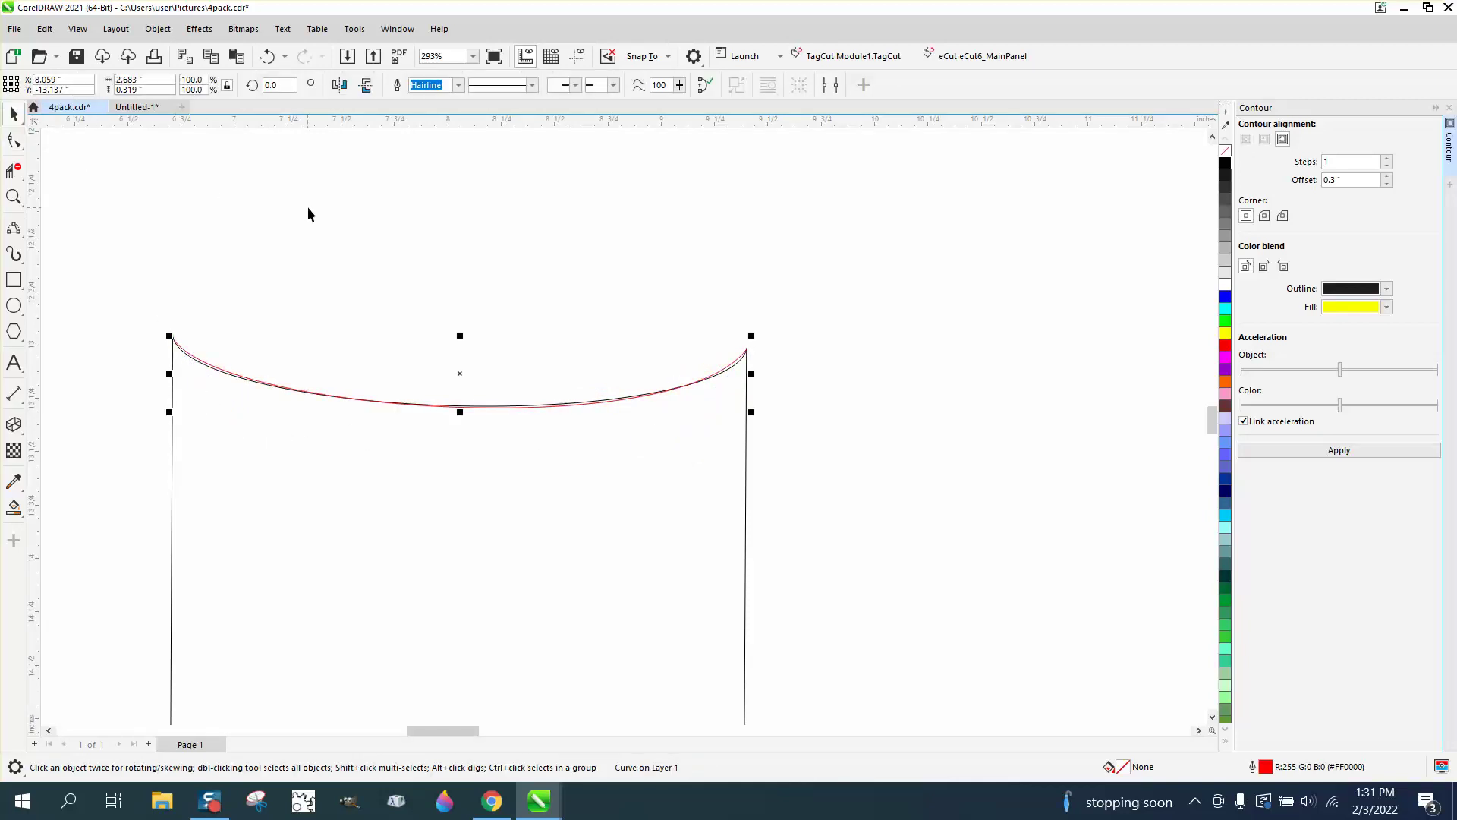
pyautogui.click(437, 261)
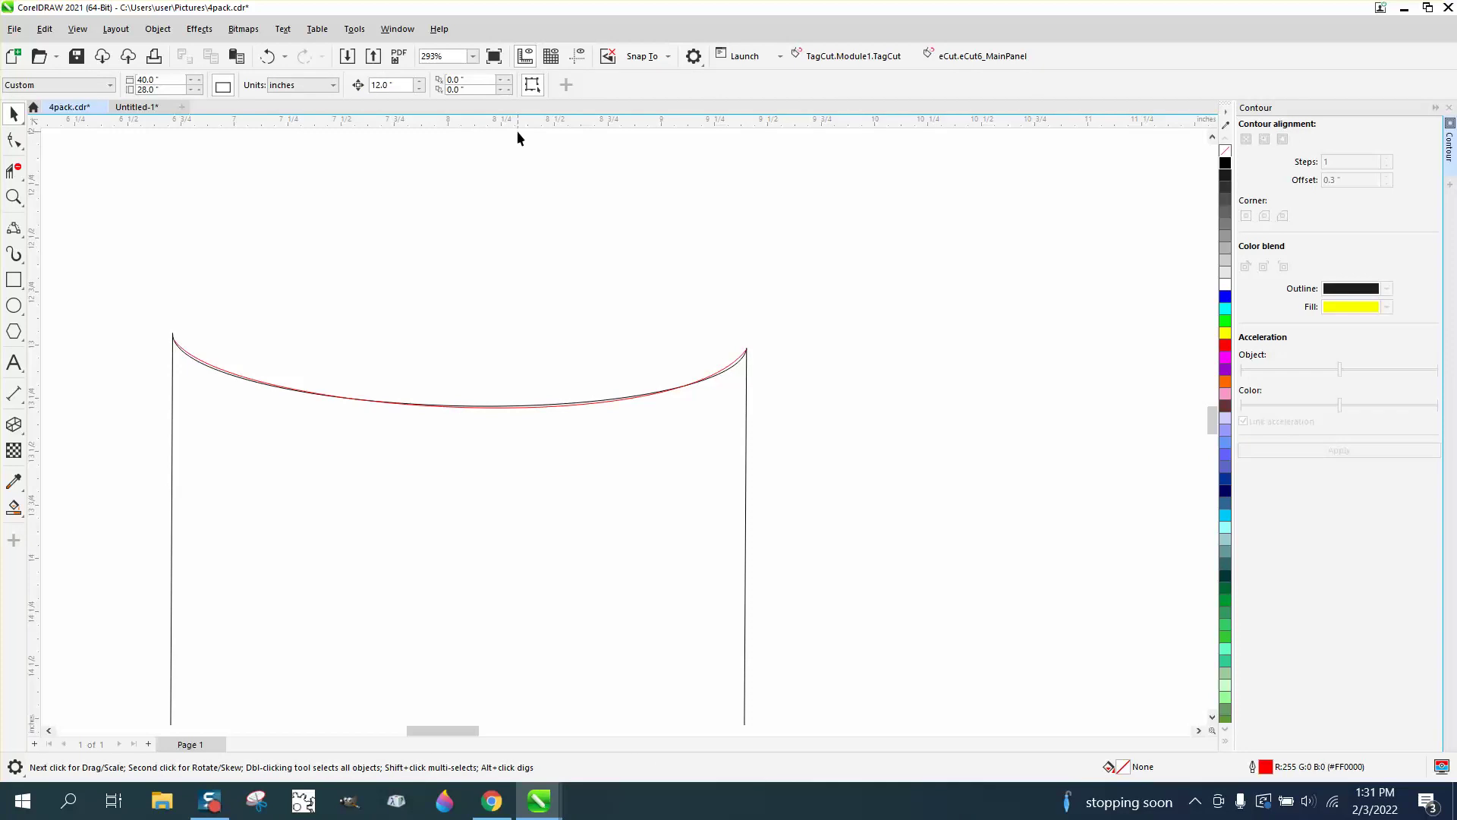
# Set the nudge distance to 0.1 inch.
pyautogui.scroll(-2, 514, 160)
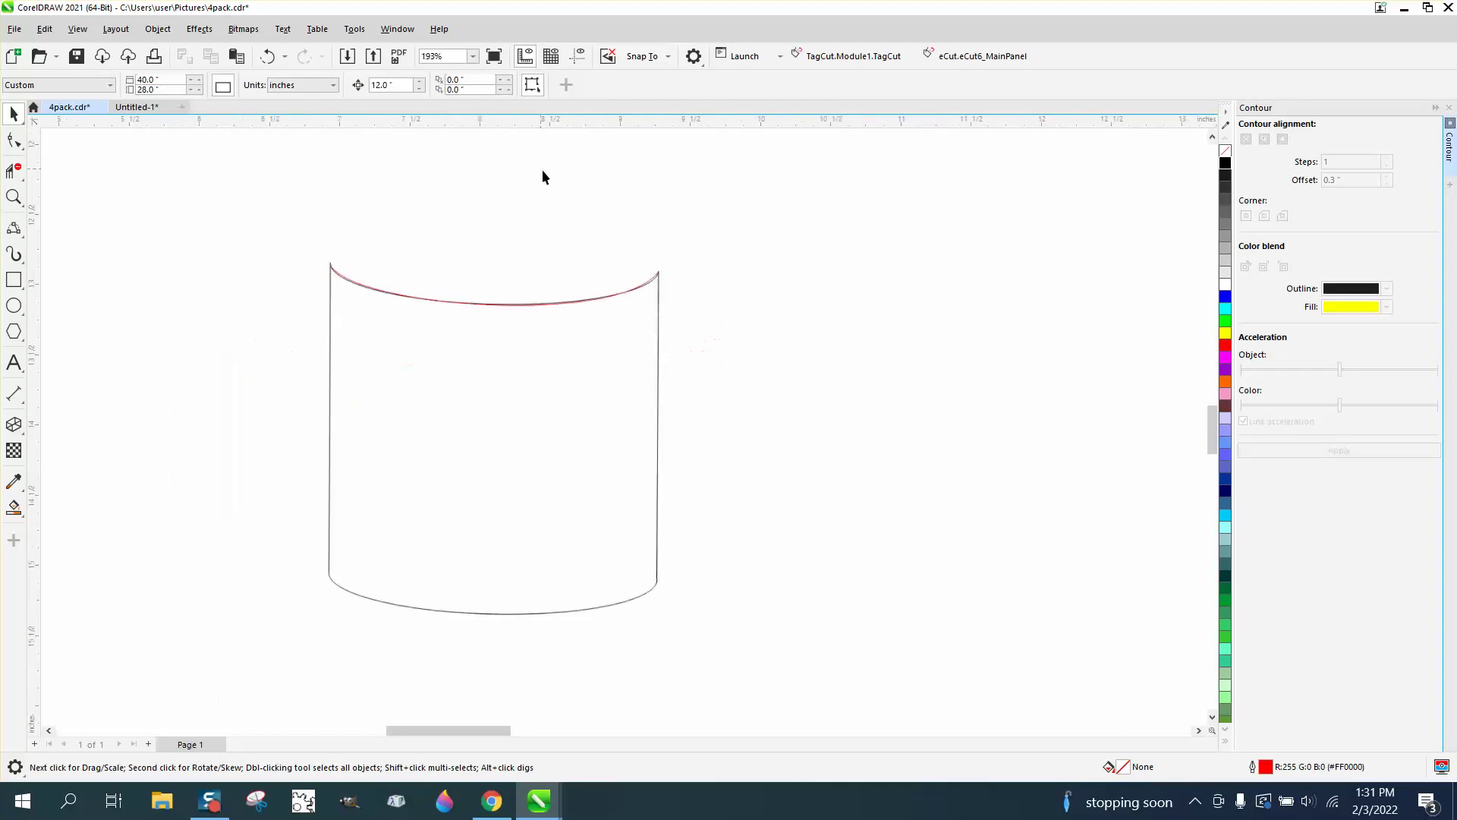
pyautogui.click(658, 356)
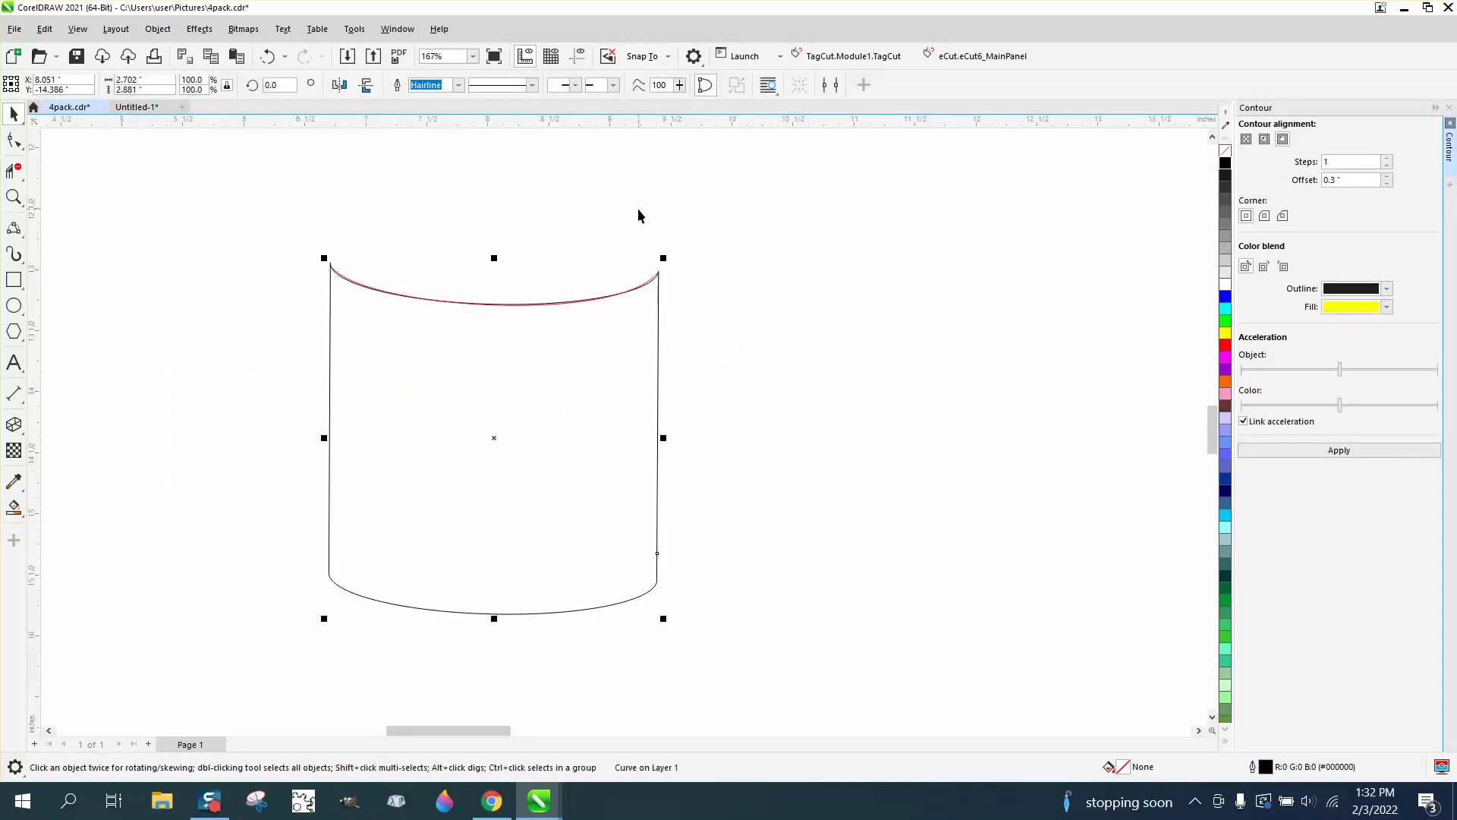
pyautogui.click(600, 170)
pyautogui.moveTo(406, 85); pyautogui.dragTo(322, 87)
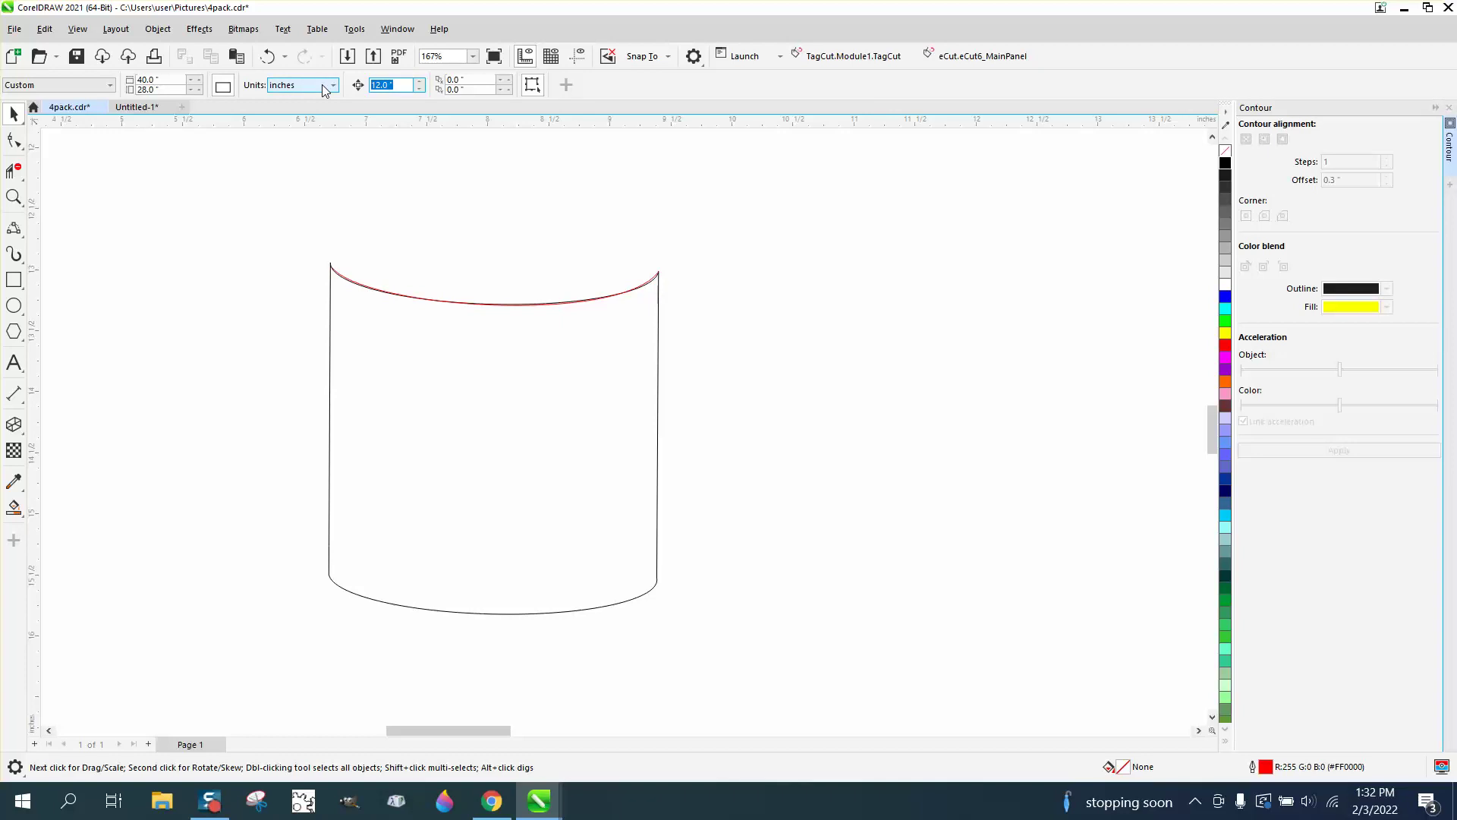
pyautogui.write('.1')
# Shift the red curve down 0.1 inch and repeat copies at 0.1 inch spacing until 24 curves fill the cylinder, deleting the extra one at the bottom edge.
pyautogui.click(535, 304)
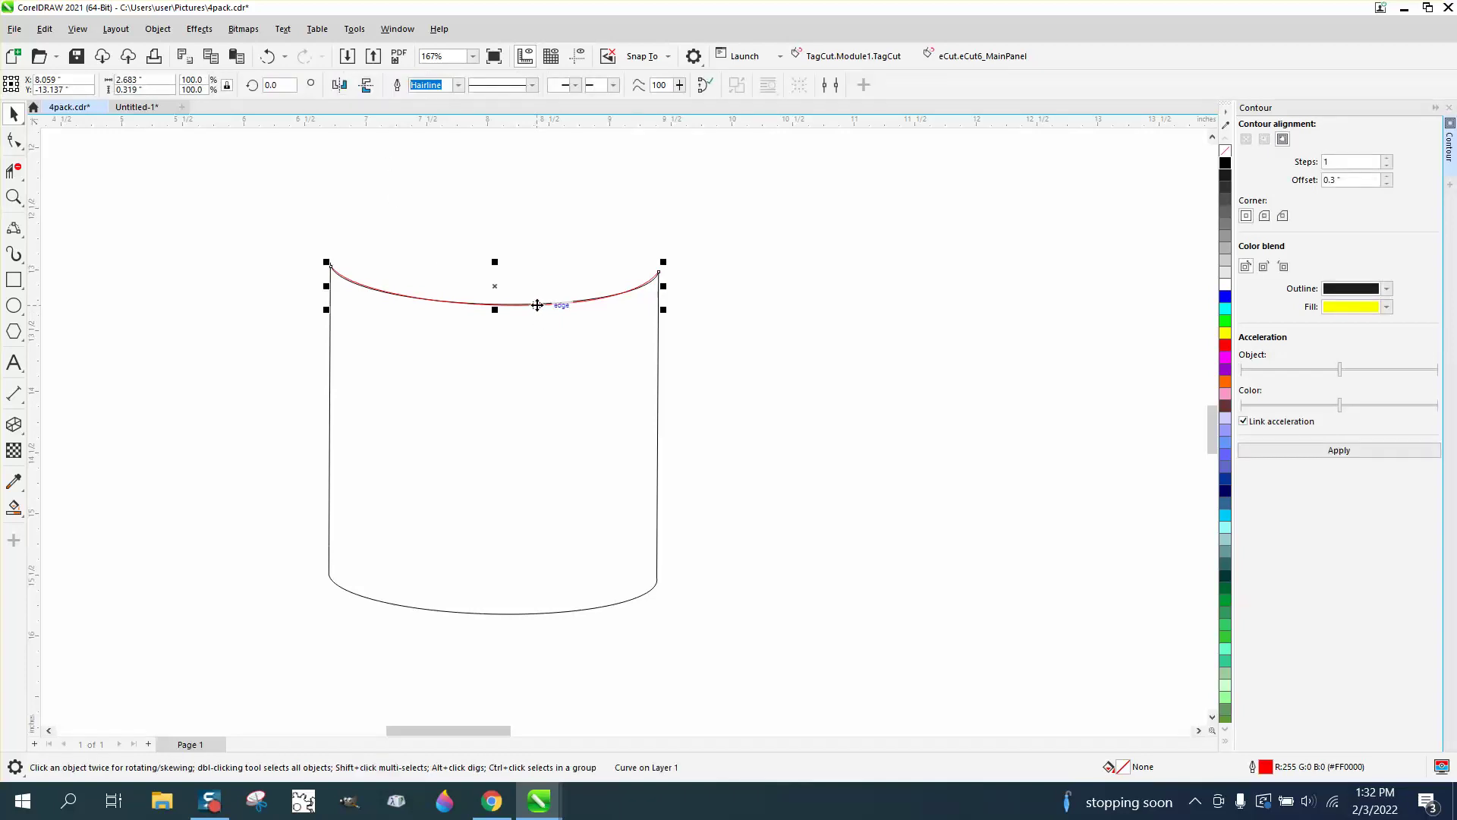
pyautogui.press('Down')
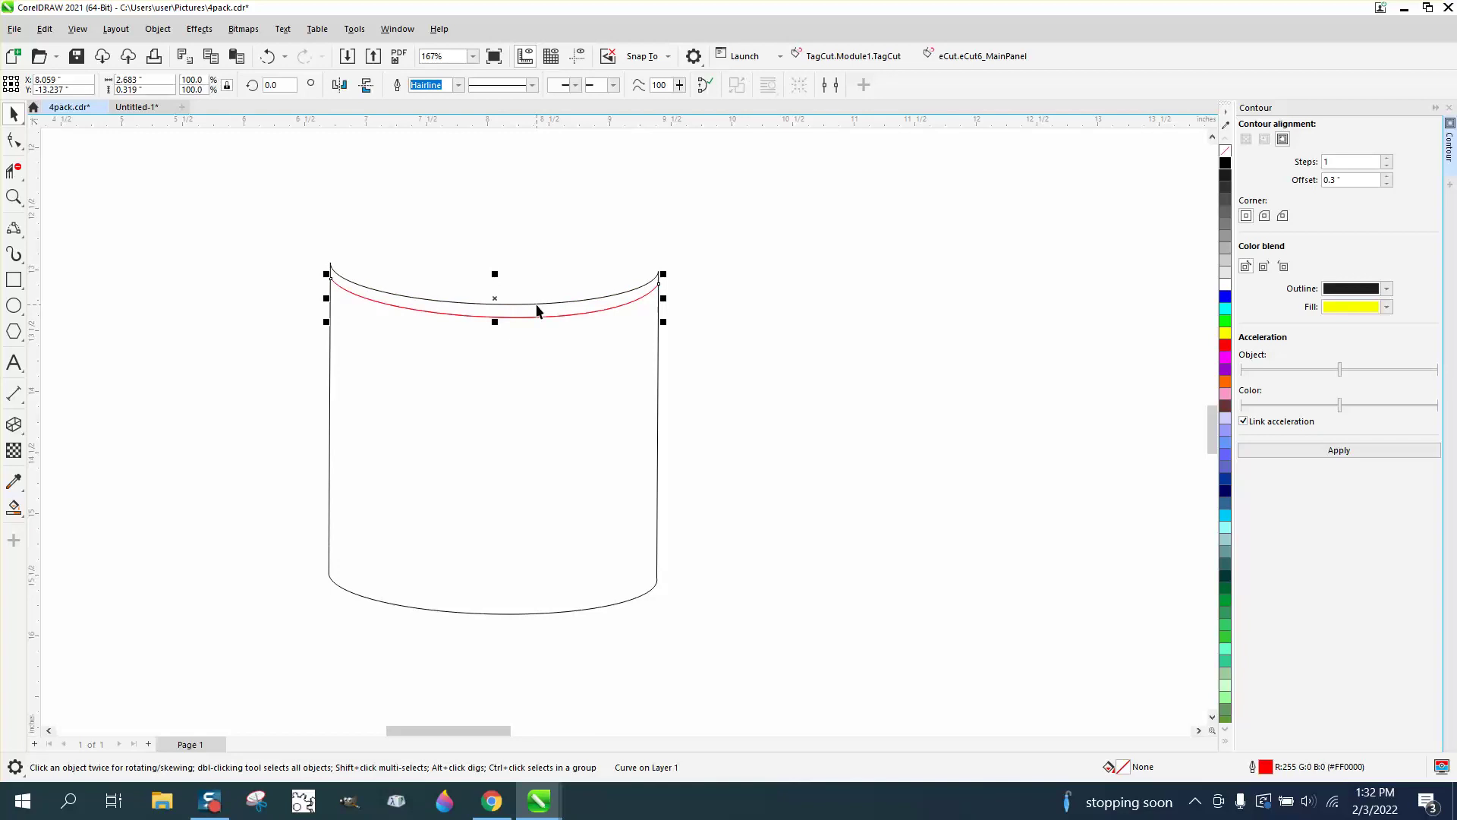
pyautogui.press('Up')
pyautogui.press('Down')
pyautogui.press('Down')
pyautogui.hotkey('ctrl', 'd')
pyautogui.hotkey('ctrl', 'd')
pyautogui.hotkey('ctrl', 'd')
pyautogui.hotkey('ctrl', 'd')
pyautogui.hotkey('ctrl', 'd')
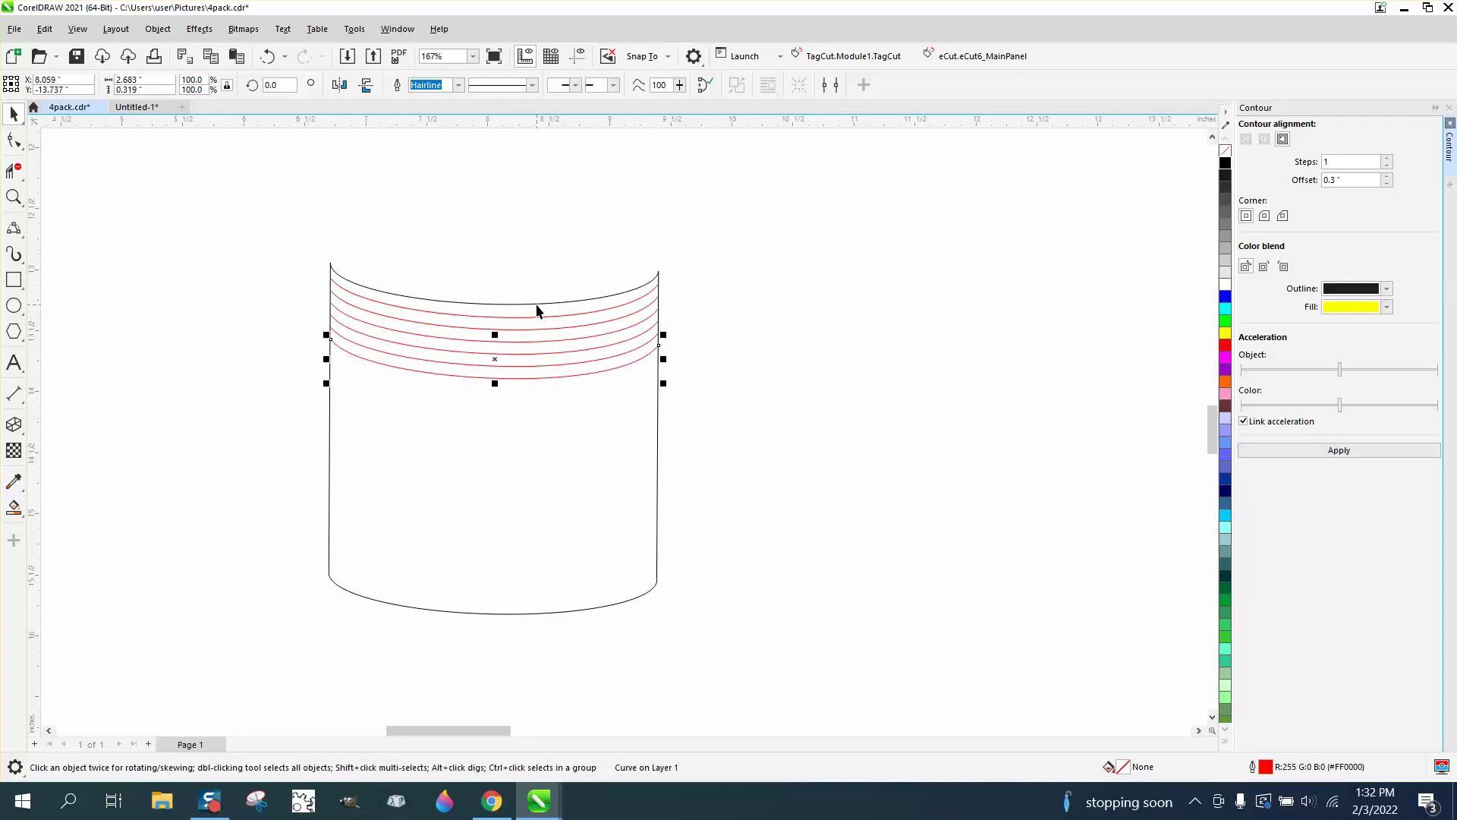
pyautogui.hotkey('ctrl', 'd')
pyautogui.hotkey('ctrl', 'd')
pyautogui.hotkey('ctrl', 'd')
pyautogui.hotkey('ctrl', 'd')
pyautogui.hotkey('ctrl', 'd')
pyautogui.hotkey('ctrl', 'd')
pyautogui.hotkey('ctrl', 'd')
pyautogui.hotkey('ctrl', 'd')
pyautogui.hotkey('ctrl', 'd')
pyautogui.hotkey('ctrl', 'd')
pyautogui.hotkey('ctrl', 'd')
pyautogui.hotkey('ctrl', 'd')
pyautogui.hotkey('ctrl', 'd')
pyautogui.hotkey('ctrl', 'd')
pyautogui.hotkey('ctrl', 'd')
pyautogui.hotkey('ctrl', 'd')
pyautogui.hotkey('ctrl', 'd')
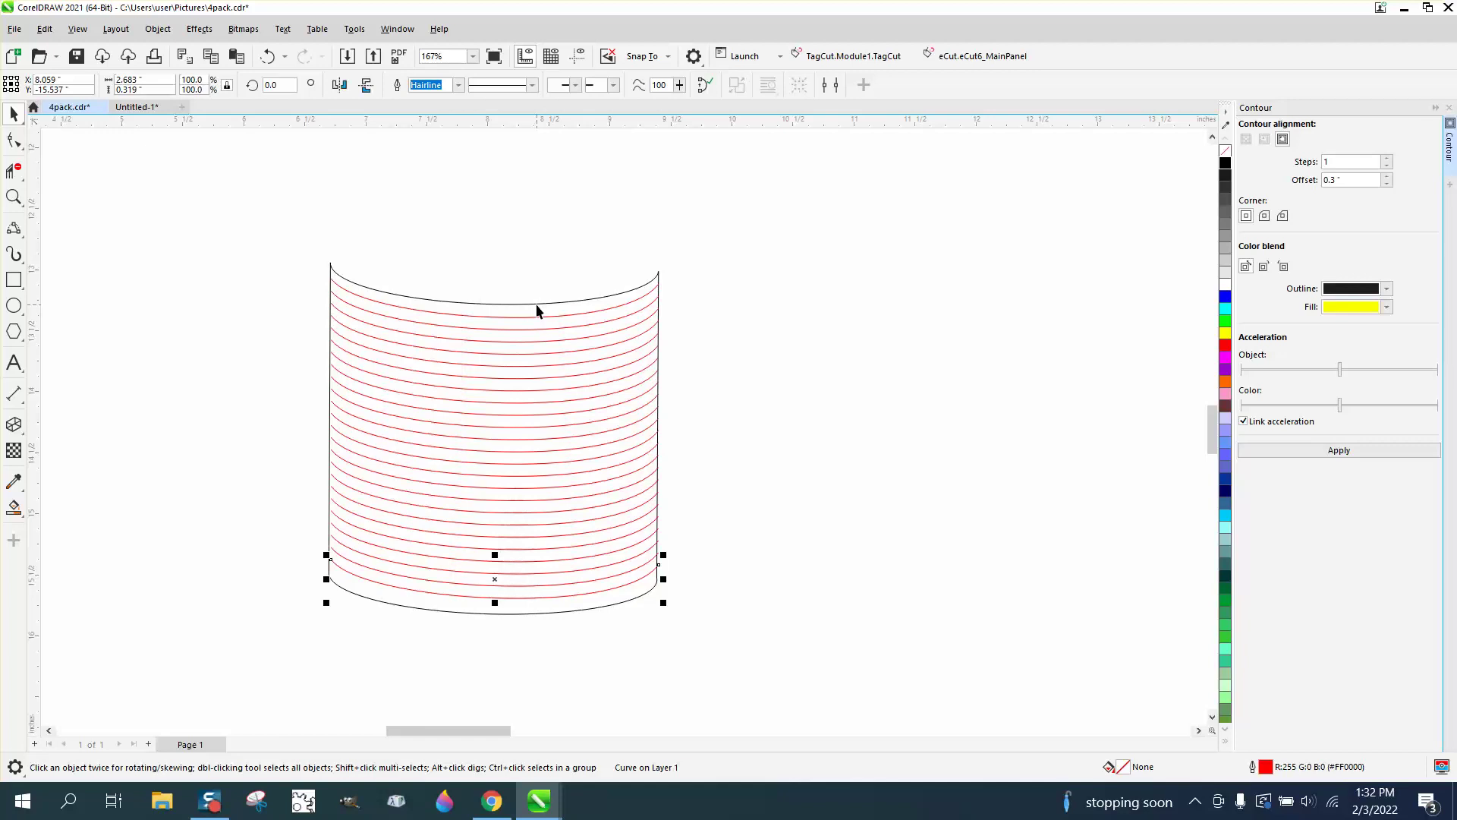
pyautogui.hotkey('ctrl', 'd')
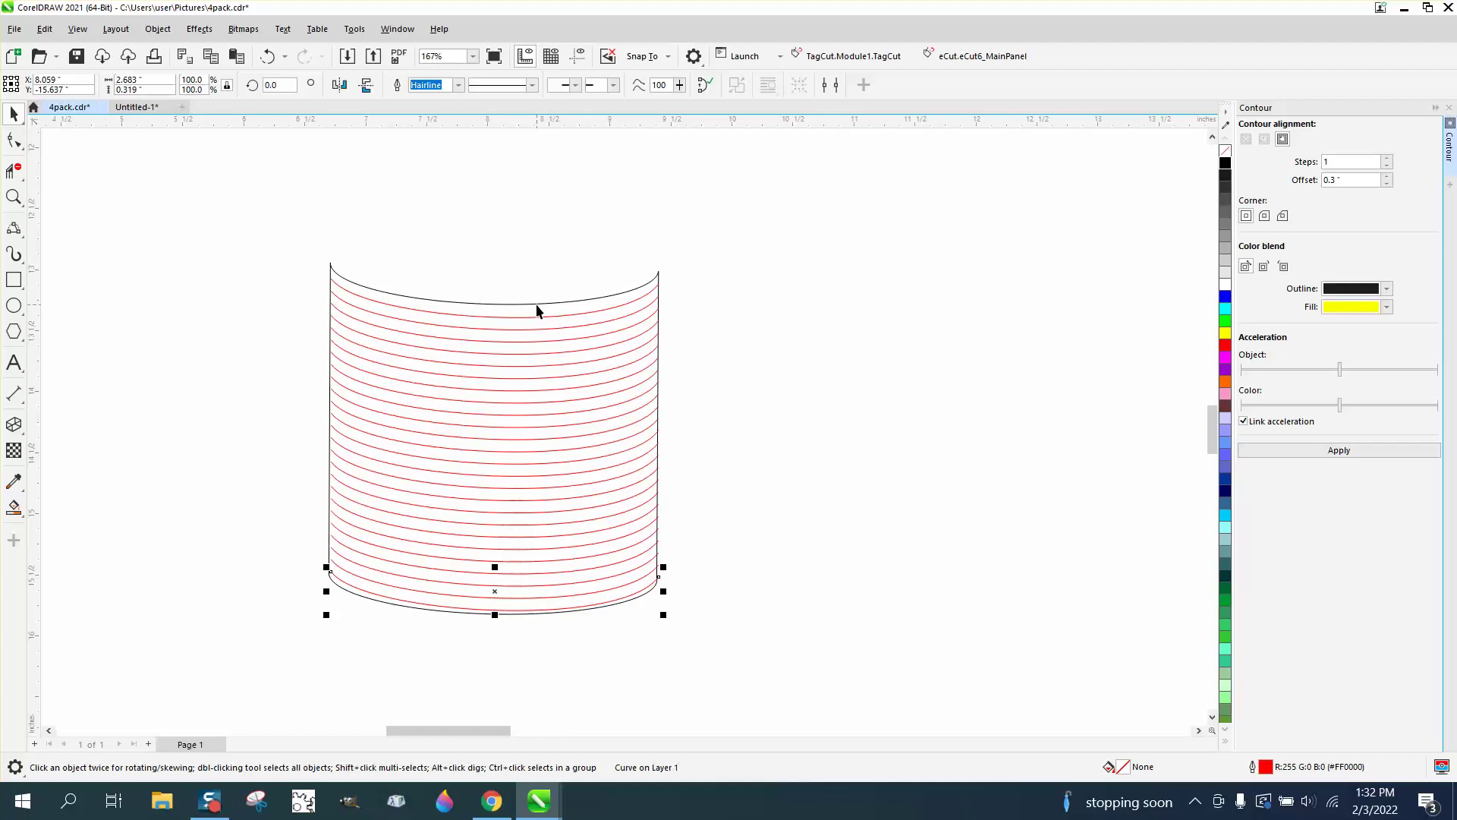
pyautogui.press('Escape')
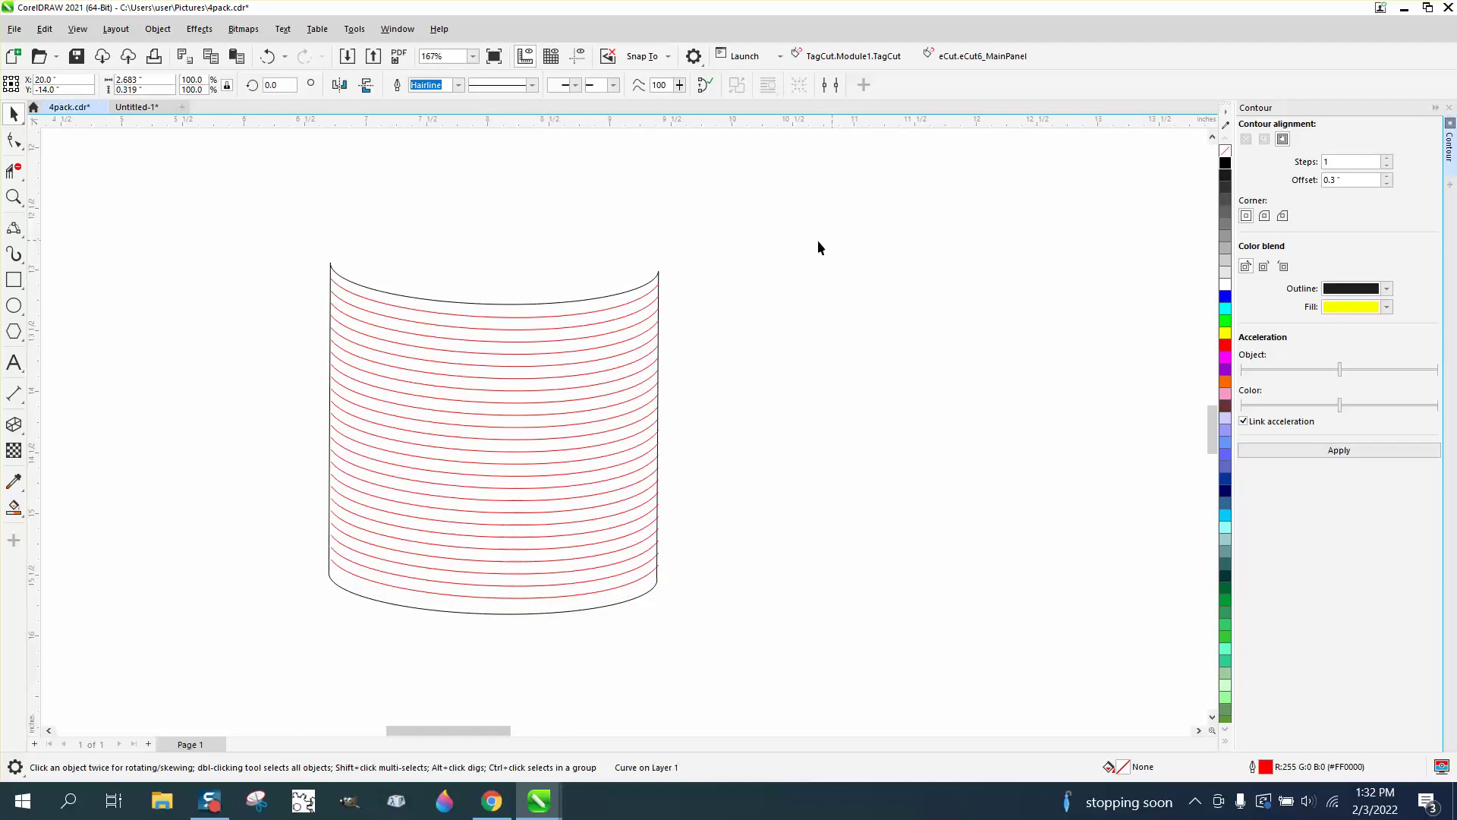
# Move the black cylinder outline 3 inches to the right, clear of the red curves, and select all the curves.
pyautogui.click(651, 280)
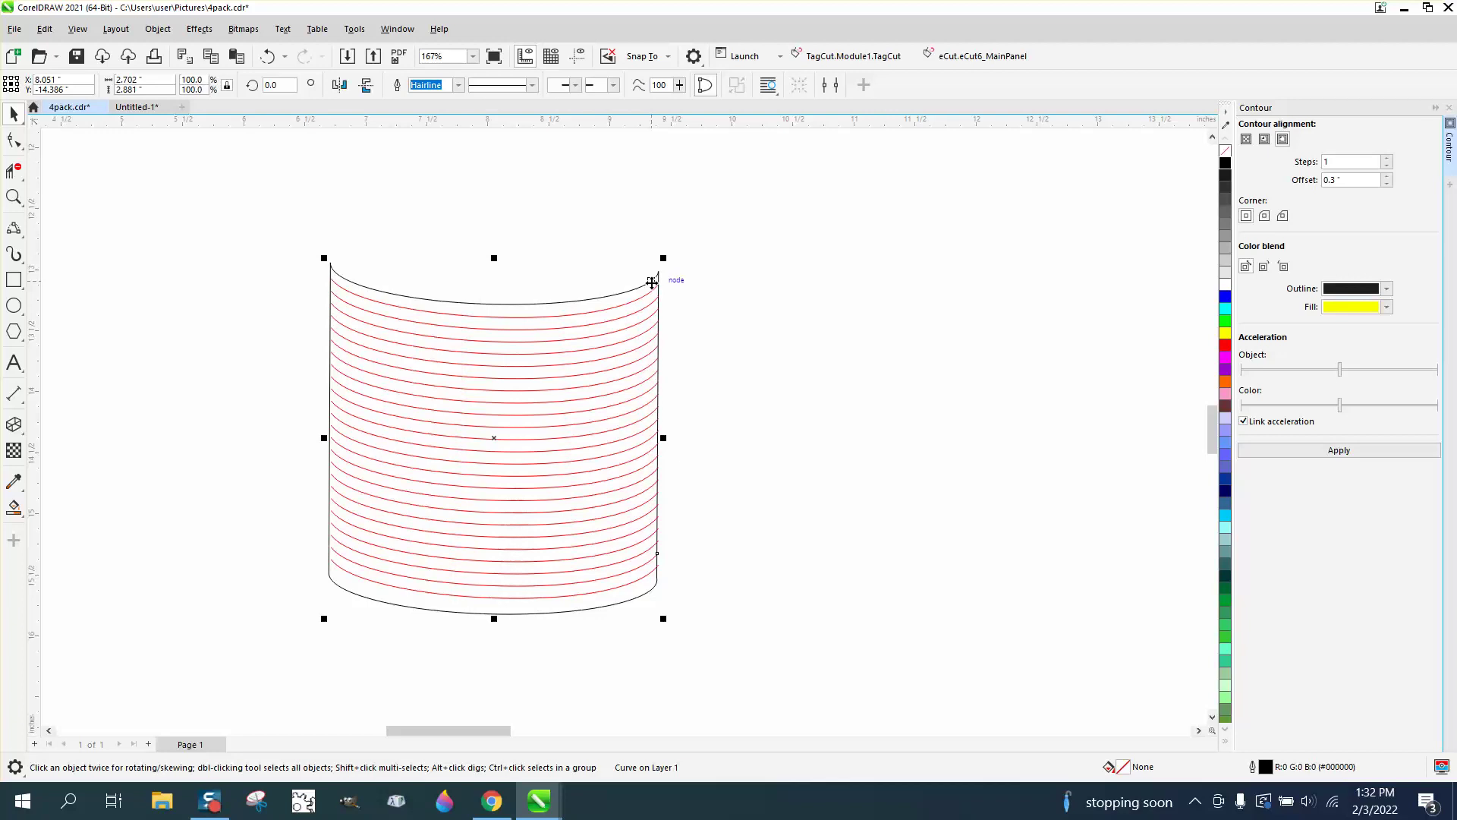
pyautogui.press('Right')
pyautogui.press('Right')
pyautogui.press('Right')
pyautogui.press('Right')
pyautogui.press('Right')
pyautogui.press('Right')
pyautogui.press('Right')
pyautogui.press('Right')
pyautogui.press('Right')
pyautogui.press('Right')
pyautogui.press('Right')
pyautogui.press('Right')
pyautogui.press('Right')
pyautogui.press('Right')
pyautogui.press('Right')
pyautogui.press('Right')
pyautogui.press('Right')
pyautogui.press('Right')
pyautogui.press('Right')
pyautogui.press('Right')
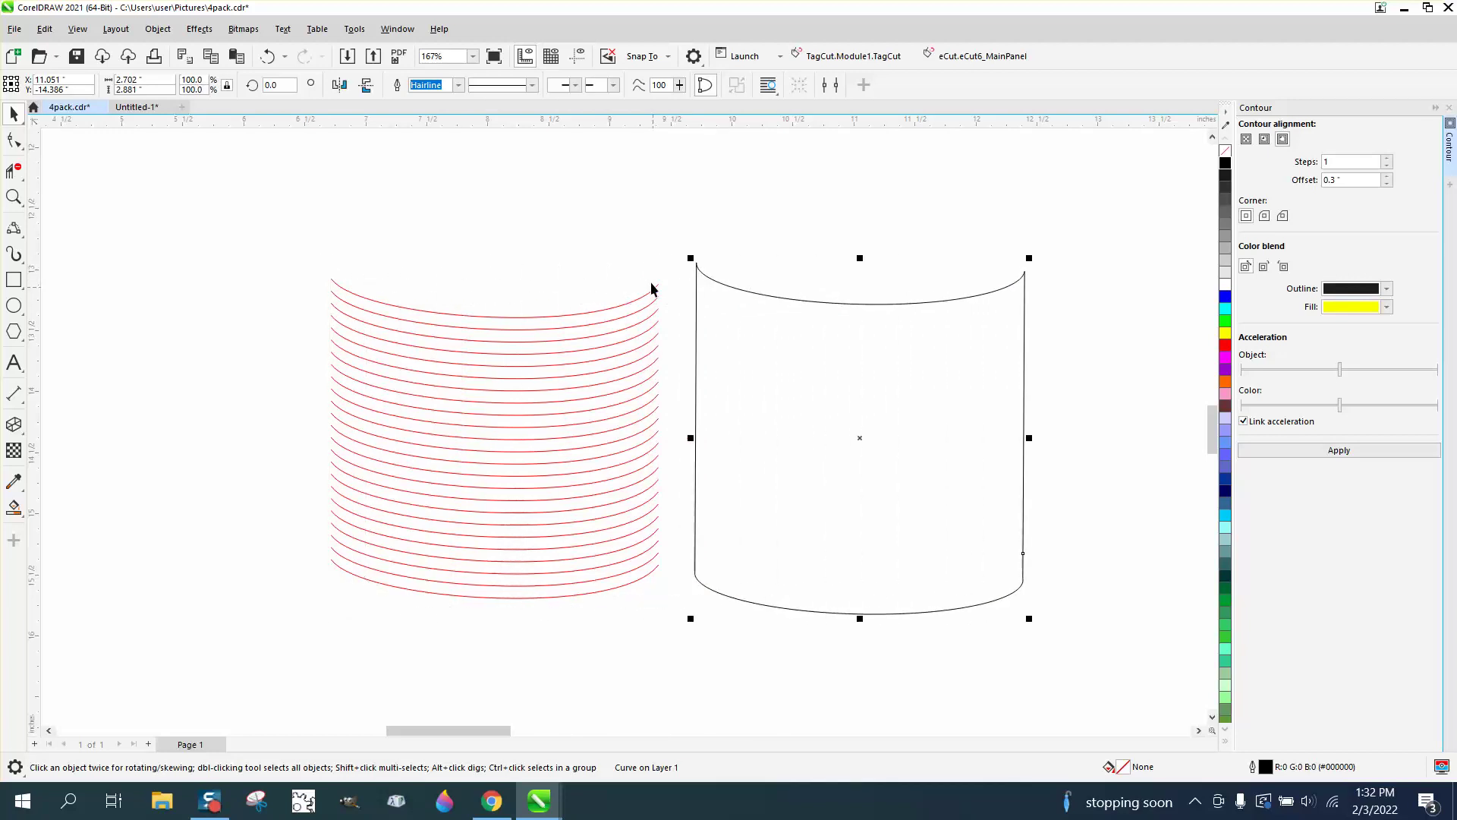
pyautogui.moveTo(289, 240); pyautogui.dragTo(677, 622)
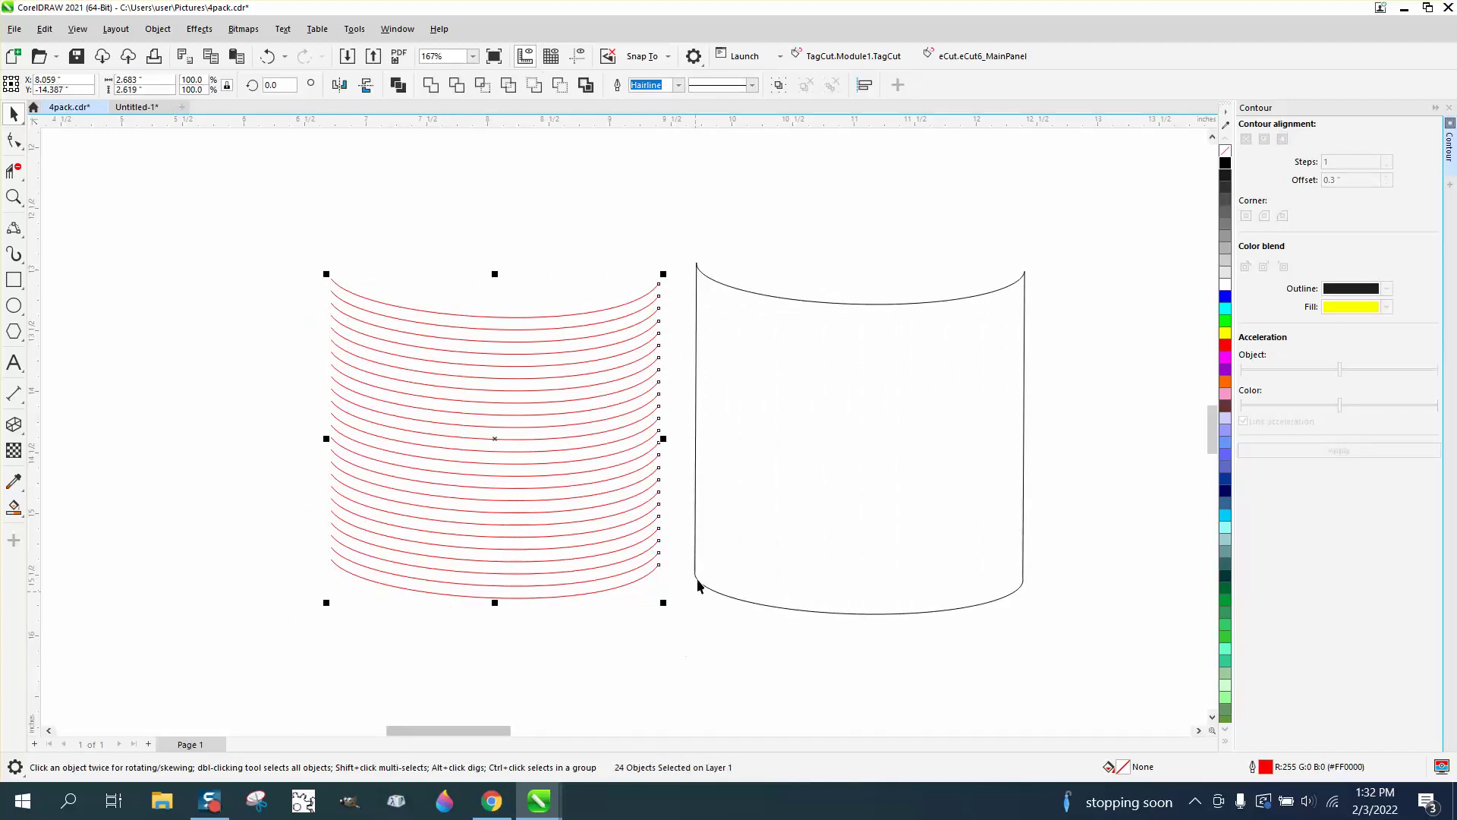
# Move the black cylinder outline 3 inches back to the left so it encloses the red curves, and deselect it.
pyautogui.click(697, 447)
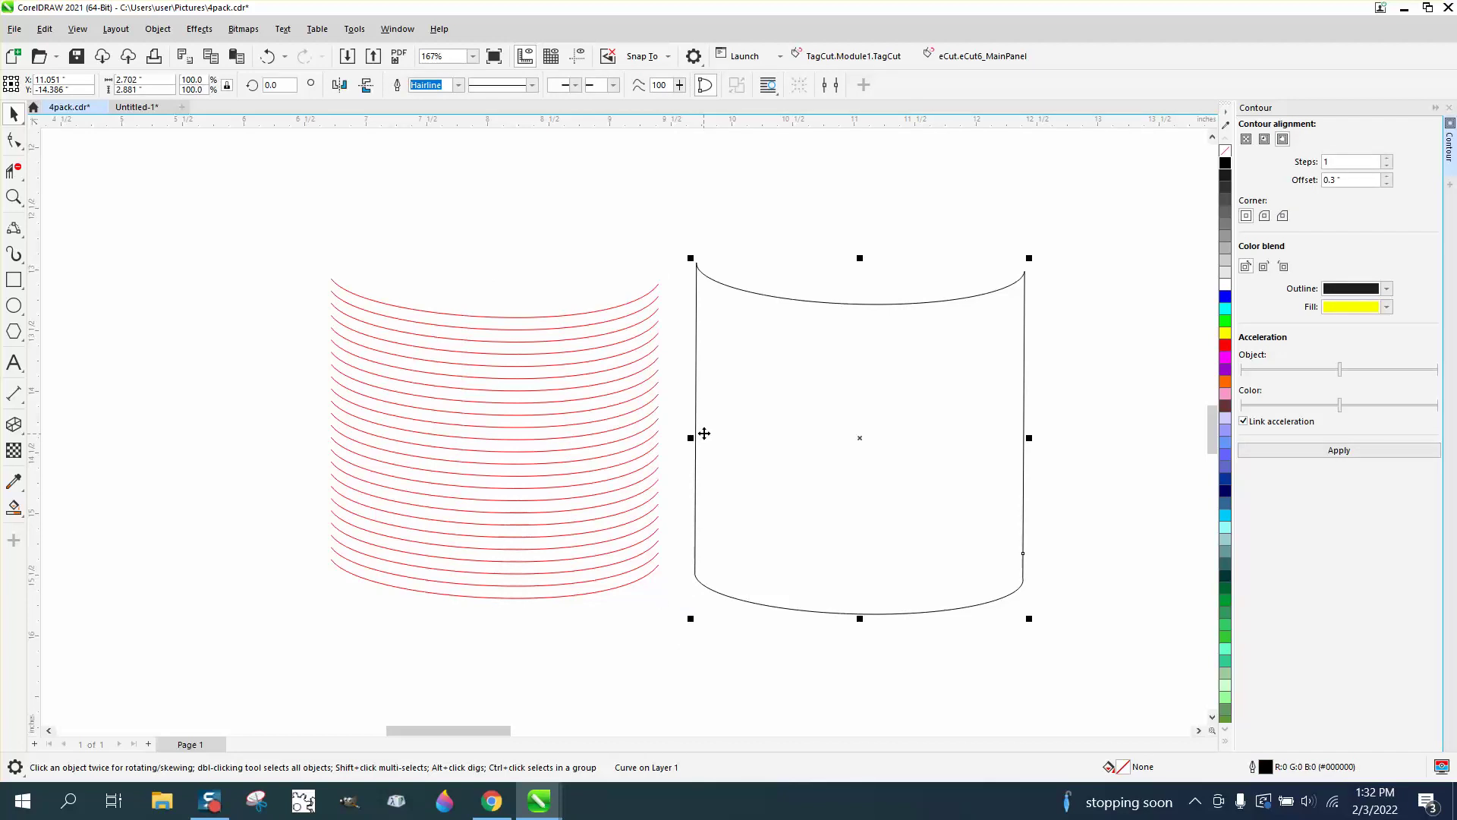
pyautogui.press('Left')
pyautogui.press('Left')
pyautogui.press('Left')
pyautogui.press('Left')
pyautogui.press('Left')
pyautogui.press('Left')
pyautogui.press('Left')
pyautogui.press('Left')
pyautogui.press('Left')
pyautogui.press('Left')
pyautogui.press('Left')
pyautogui.press('Left')
pyautogui.press('Left')
pyautogui.press('Left')
pyautogui.press('Left')
pyautogui.press('Left')
pyautogui.press('Left')
pyautogui.press('Left')
pyautogui.press('Left')
pyautogui.press('Left')
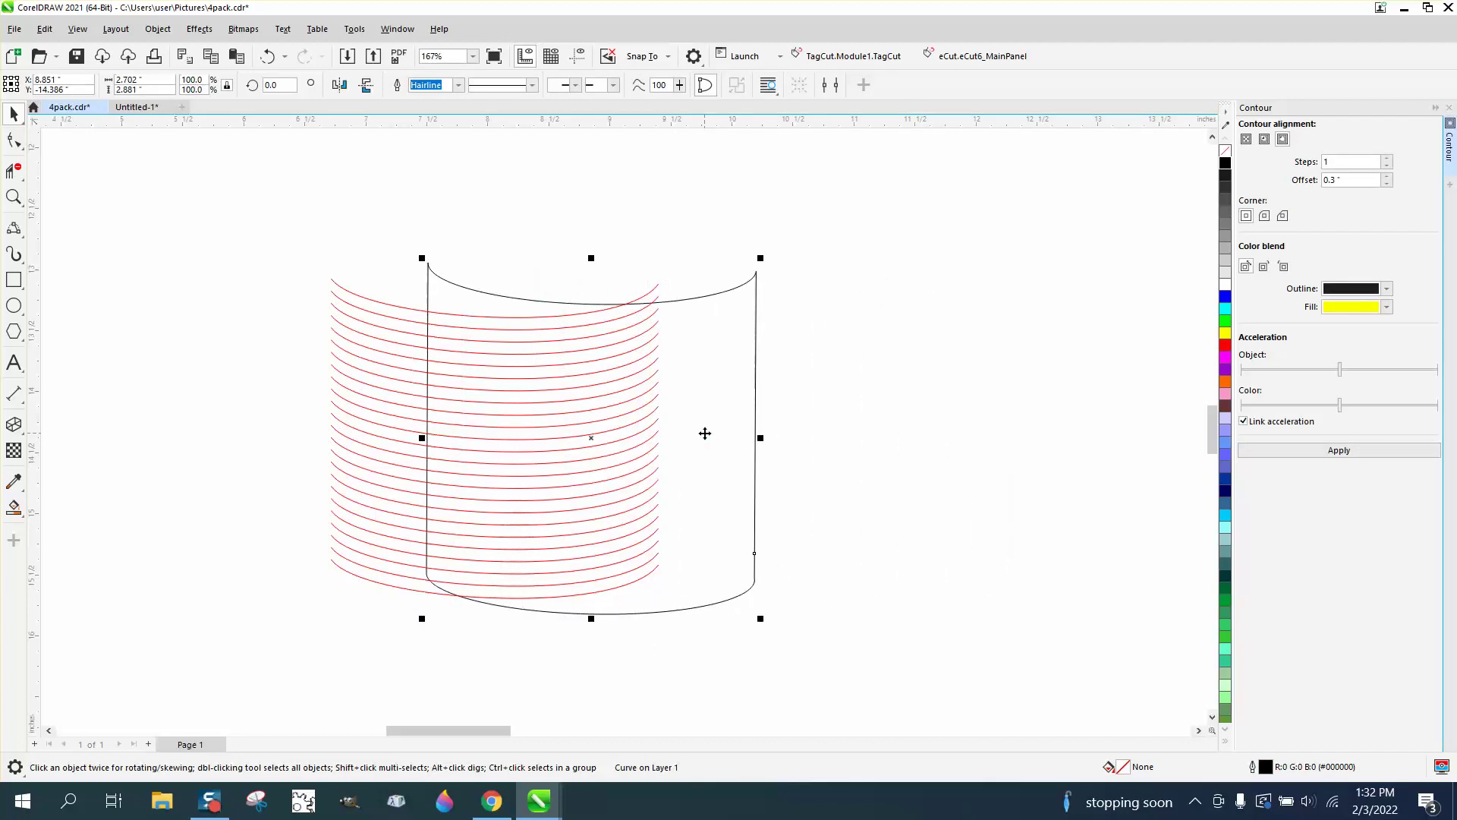
pyautogui.press('Left')
pyautogui.press('Left')
pyautogui.press('Left')
pyautogui.press('Left')
pyautogui.press('Left')
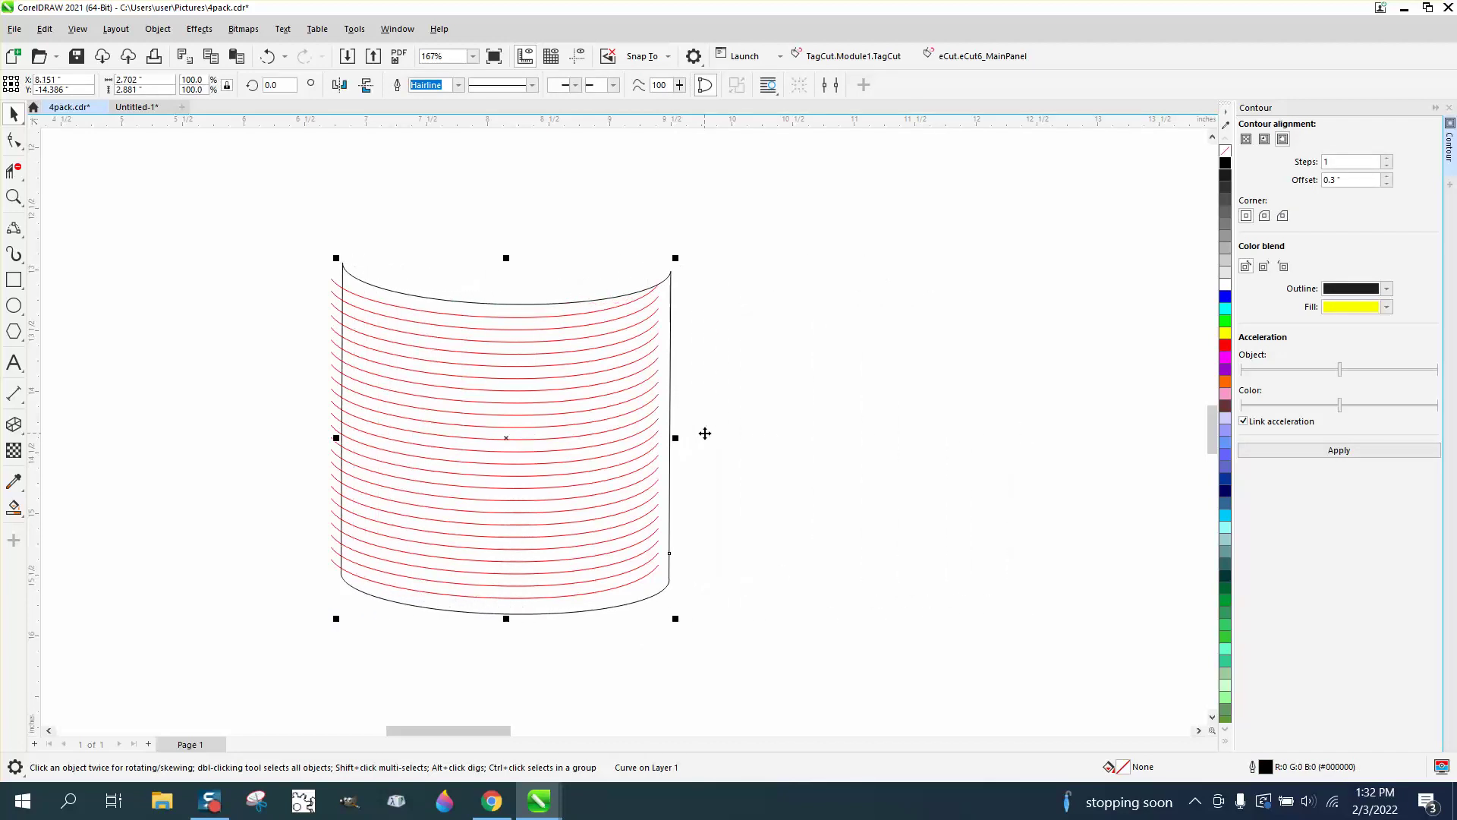
pyautogui.click(794, 443)
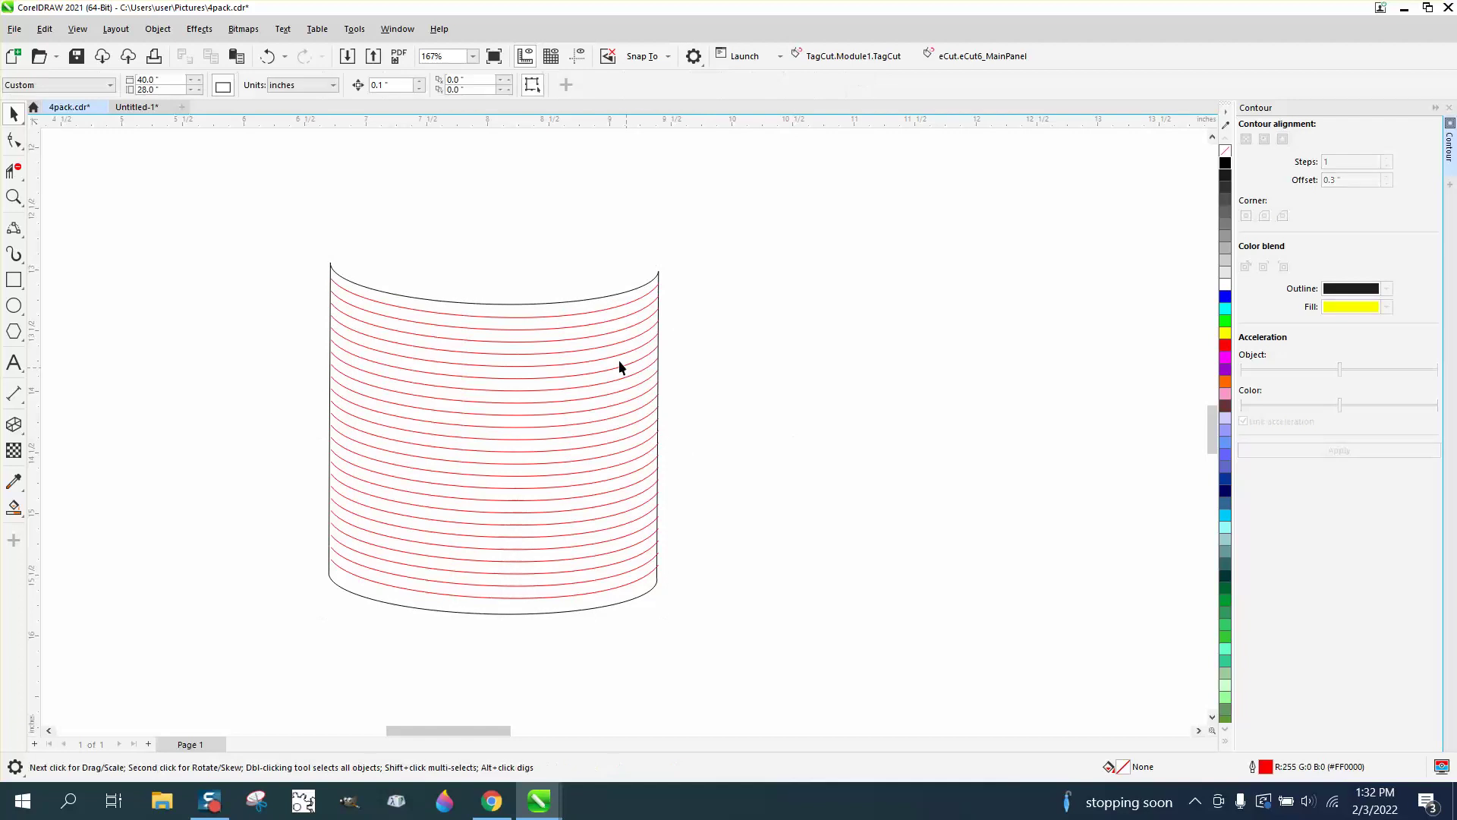
# Try to delete the red curves below the top two inside the cylinder, and undo the deletion.
pyautogui.click(603, 598)
pyautogui.click(606, 561)
pyautogui.moveTo(509, 329); pyautogui.dragTo(510, 521)
pyautogui.moveTo(516, 577); pyautogui.dragTo(527, 589)
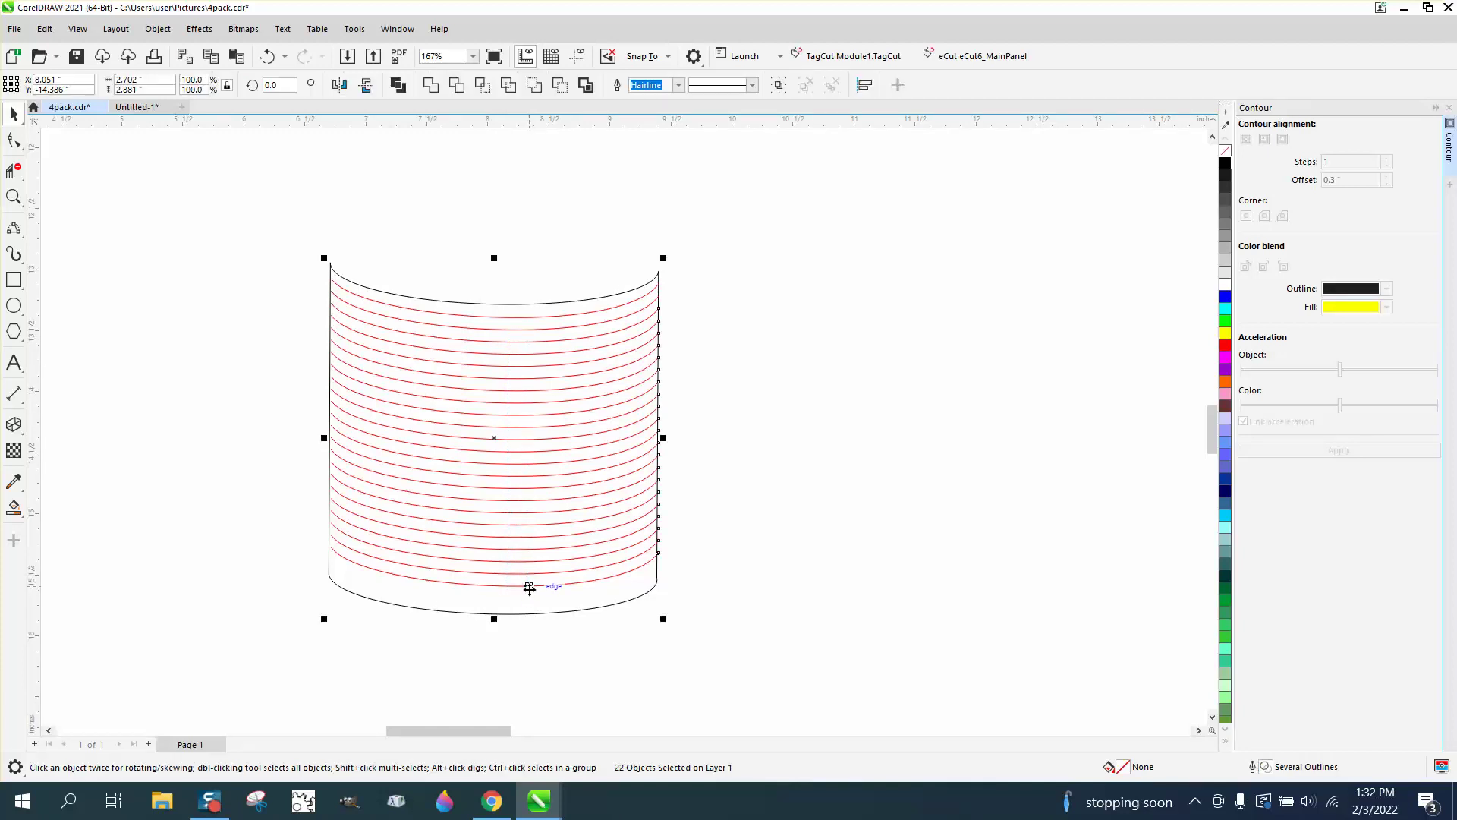
pyautogui.press('Delete')
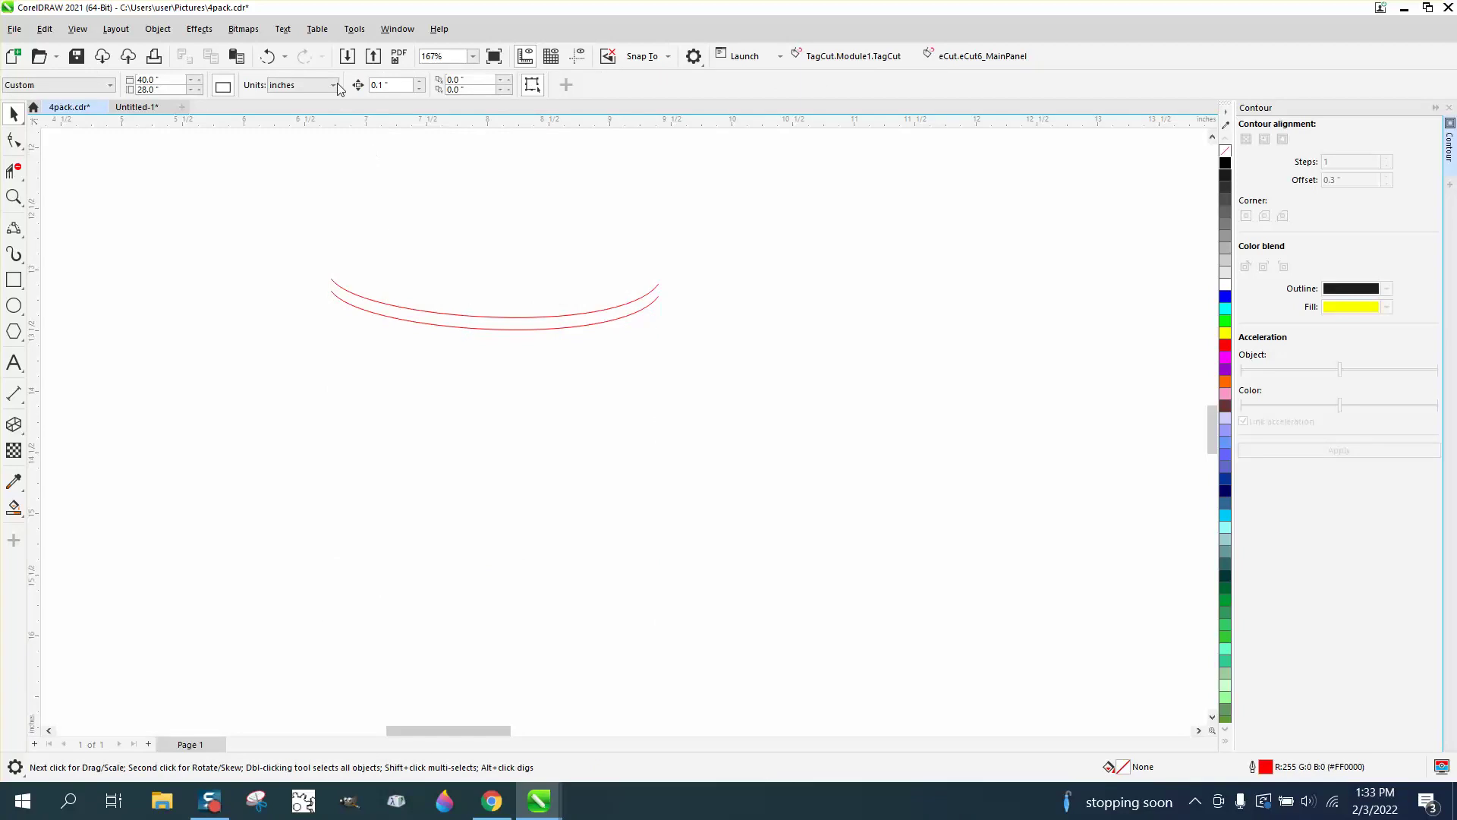
pyautogui.click(267, 56)
pyautogui.click(744, 371)
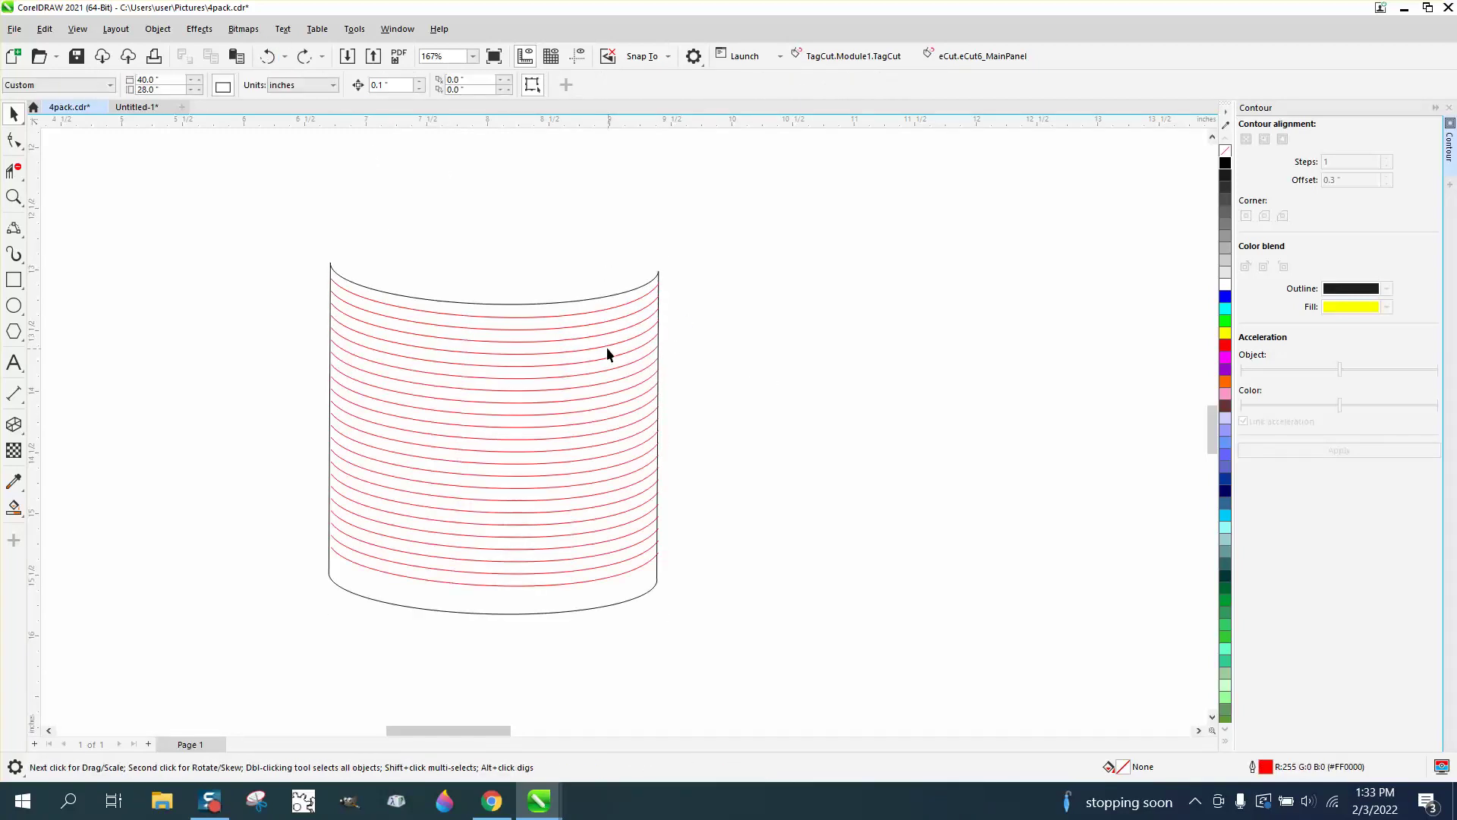
# Delete the second and fourth red curves from the top of the cylinder.
pyautogui.click(598, 329)
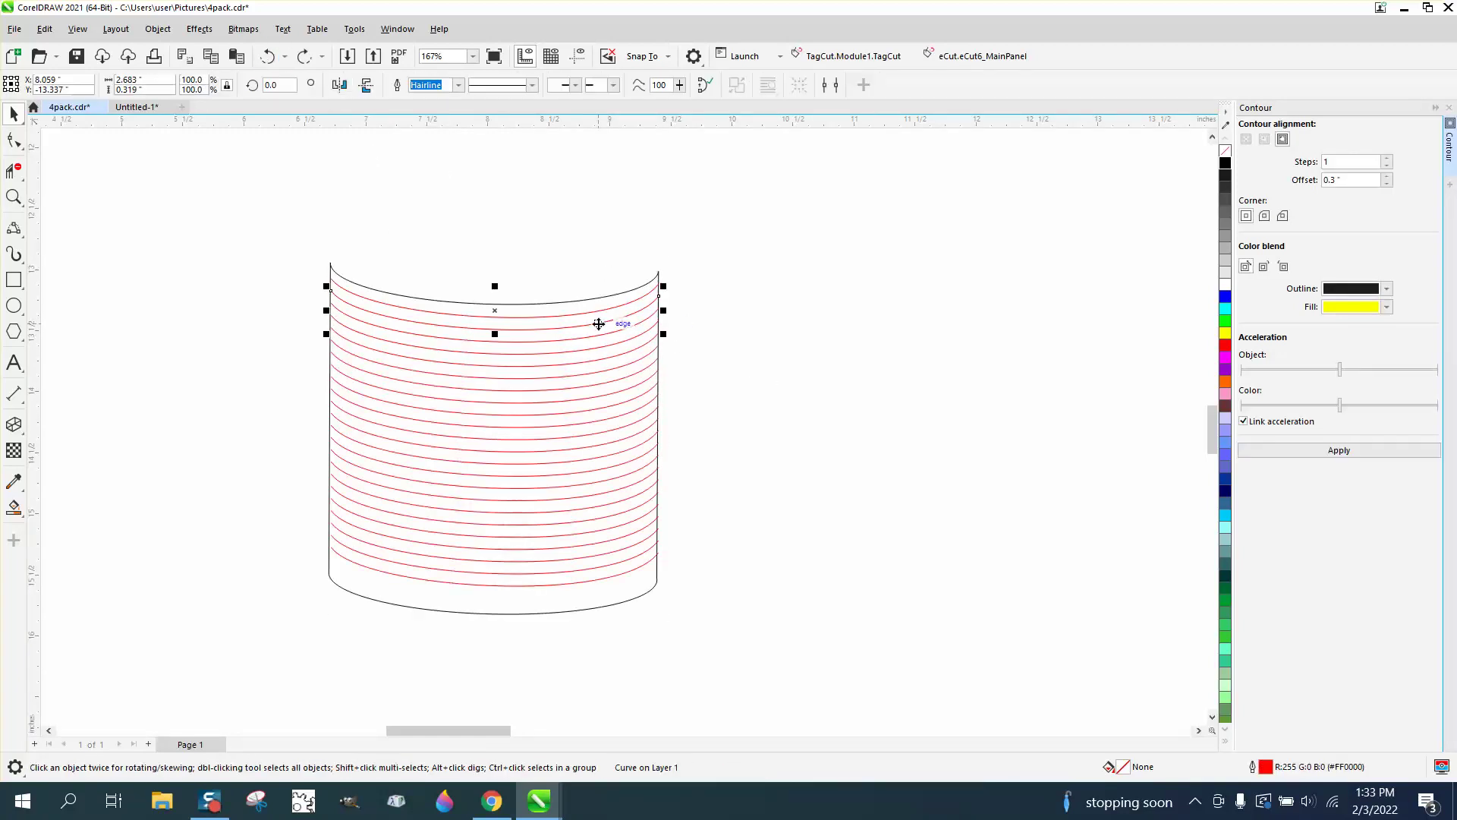
pyautogui.press('Delete')
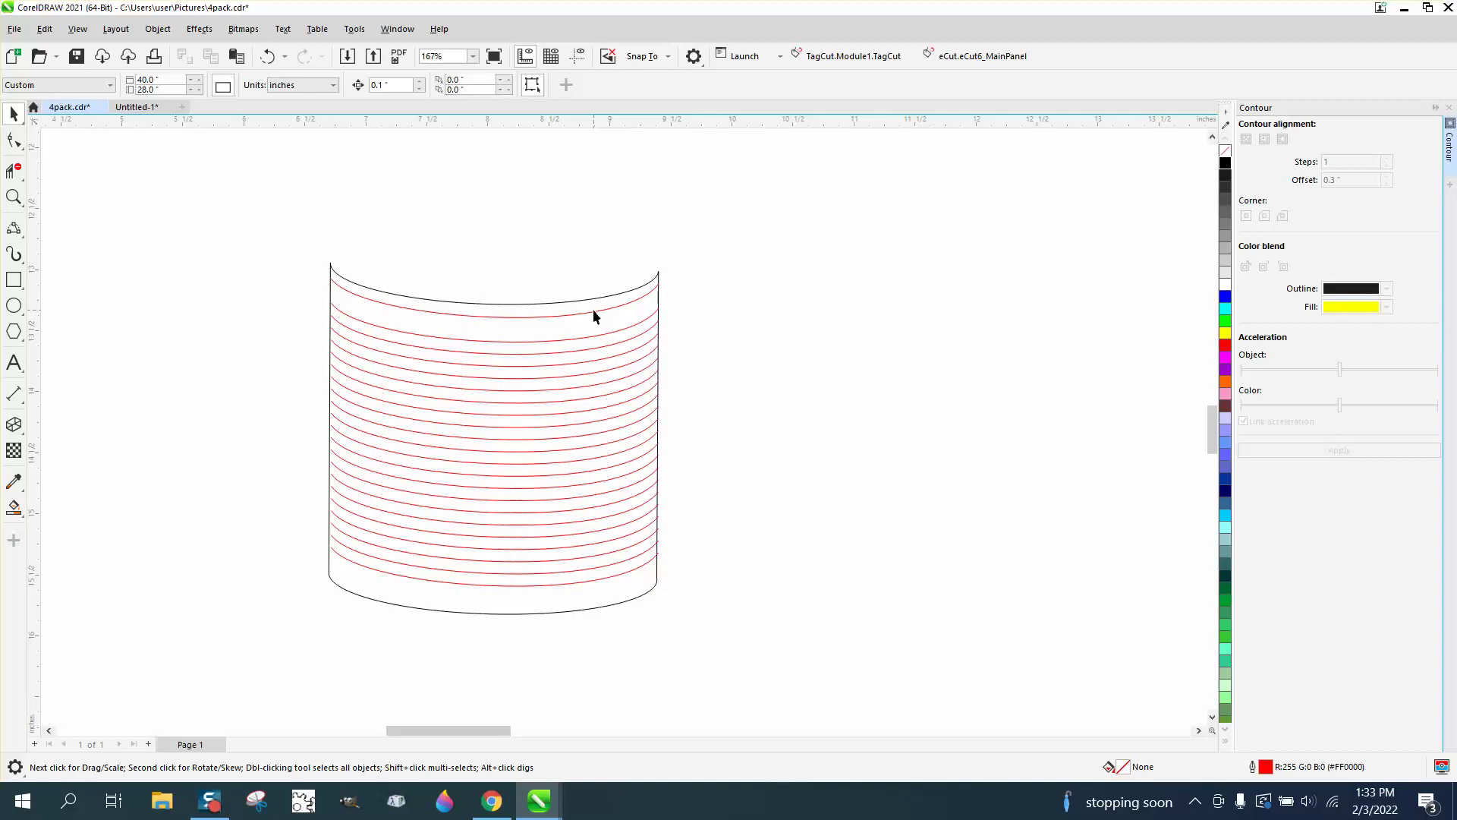
pyautogui.click(594, 424)
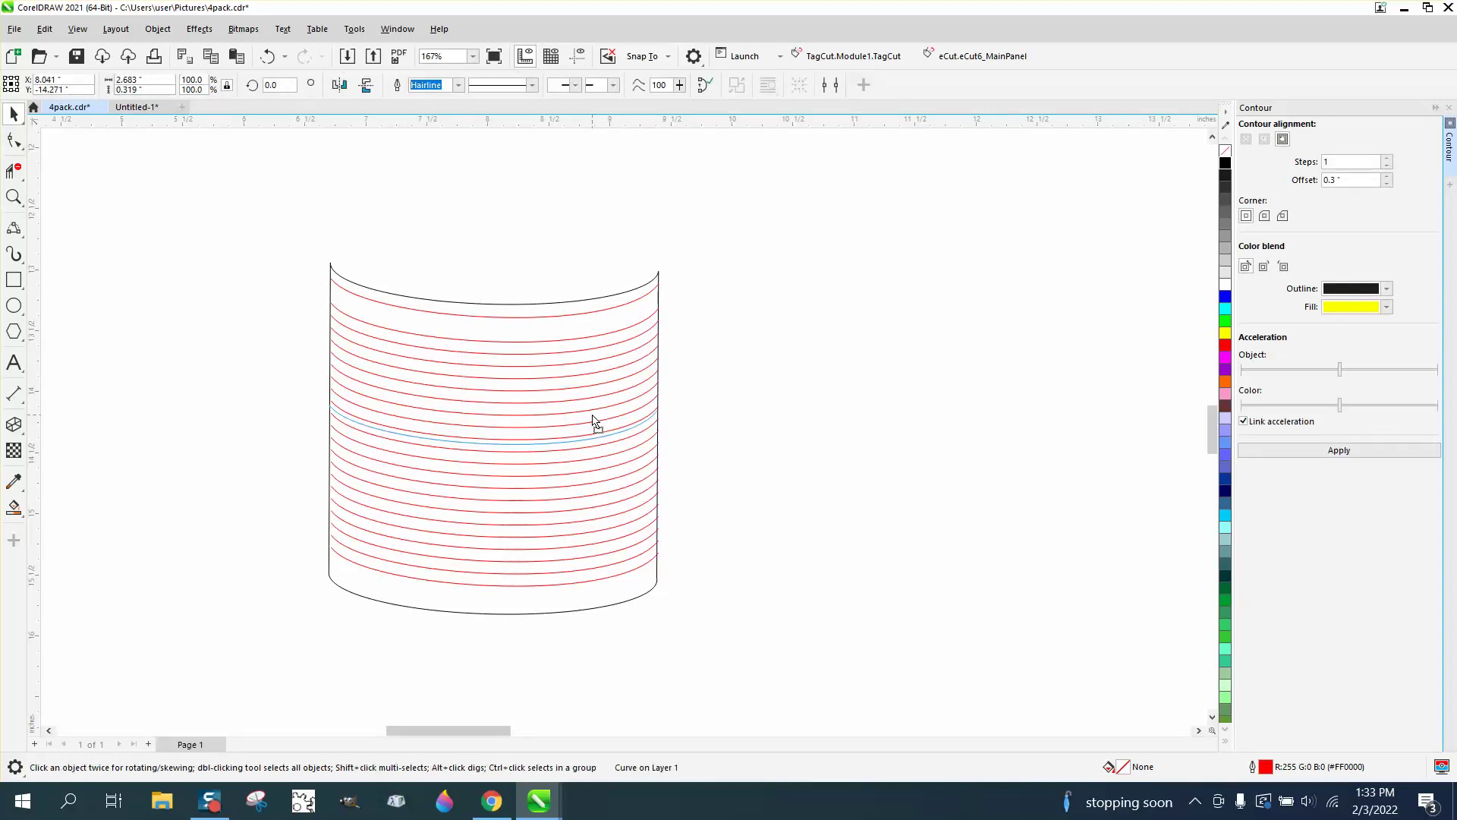
pyautogui.press('Delete')
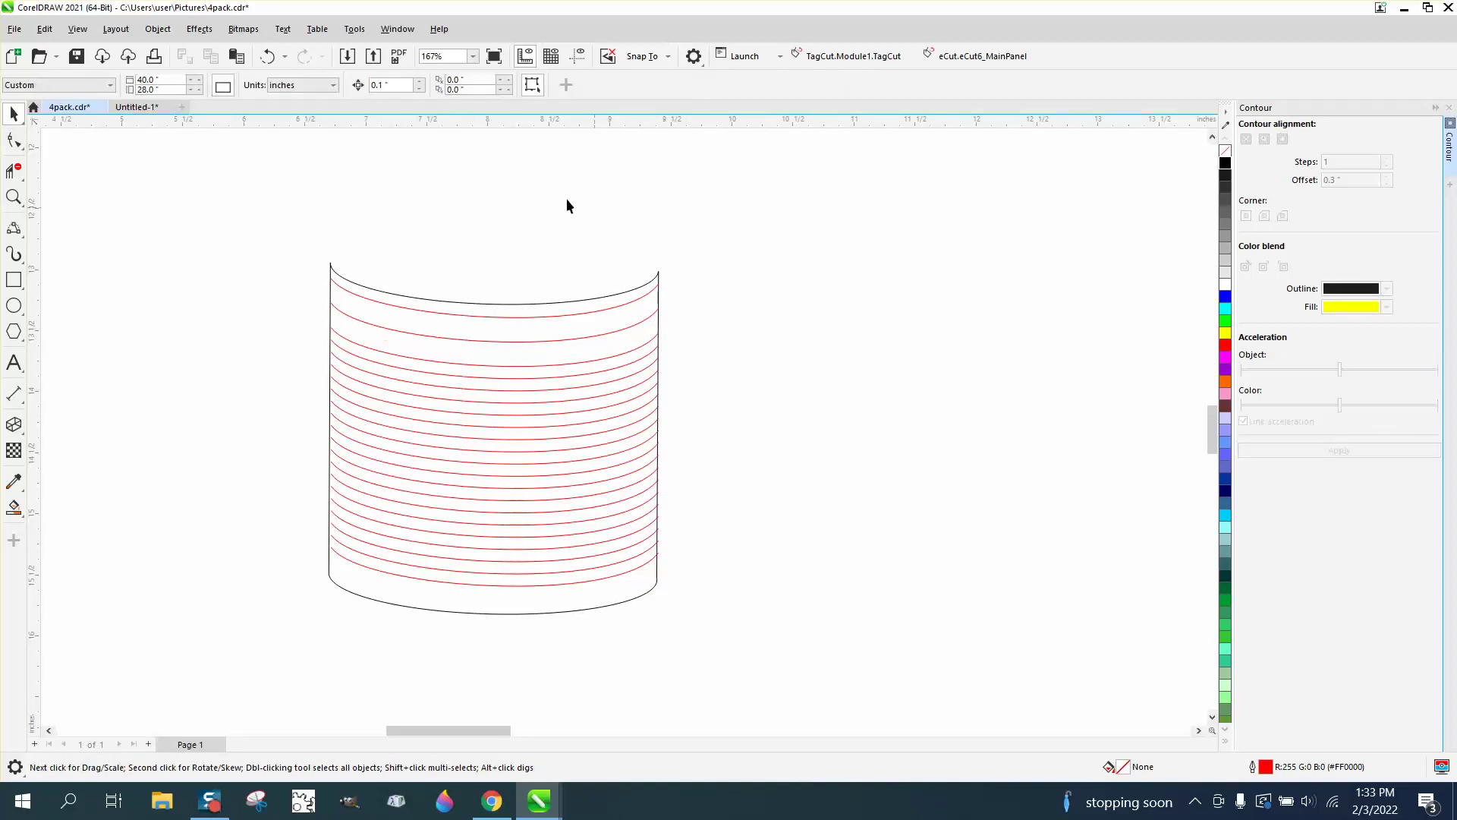
# Set the nudge distance to 12 inches and move the black cylinder outline that far right, away from the red curves.
pyautogui.doubleClick(392, 85)
pyautogui.write('12.')
pyautogui.click(608, 305)
pyautogui.press('Right')
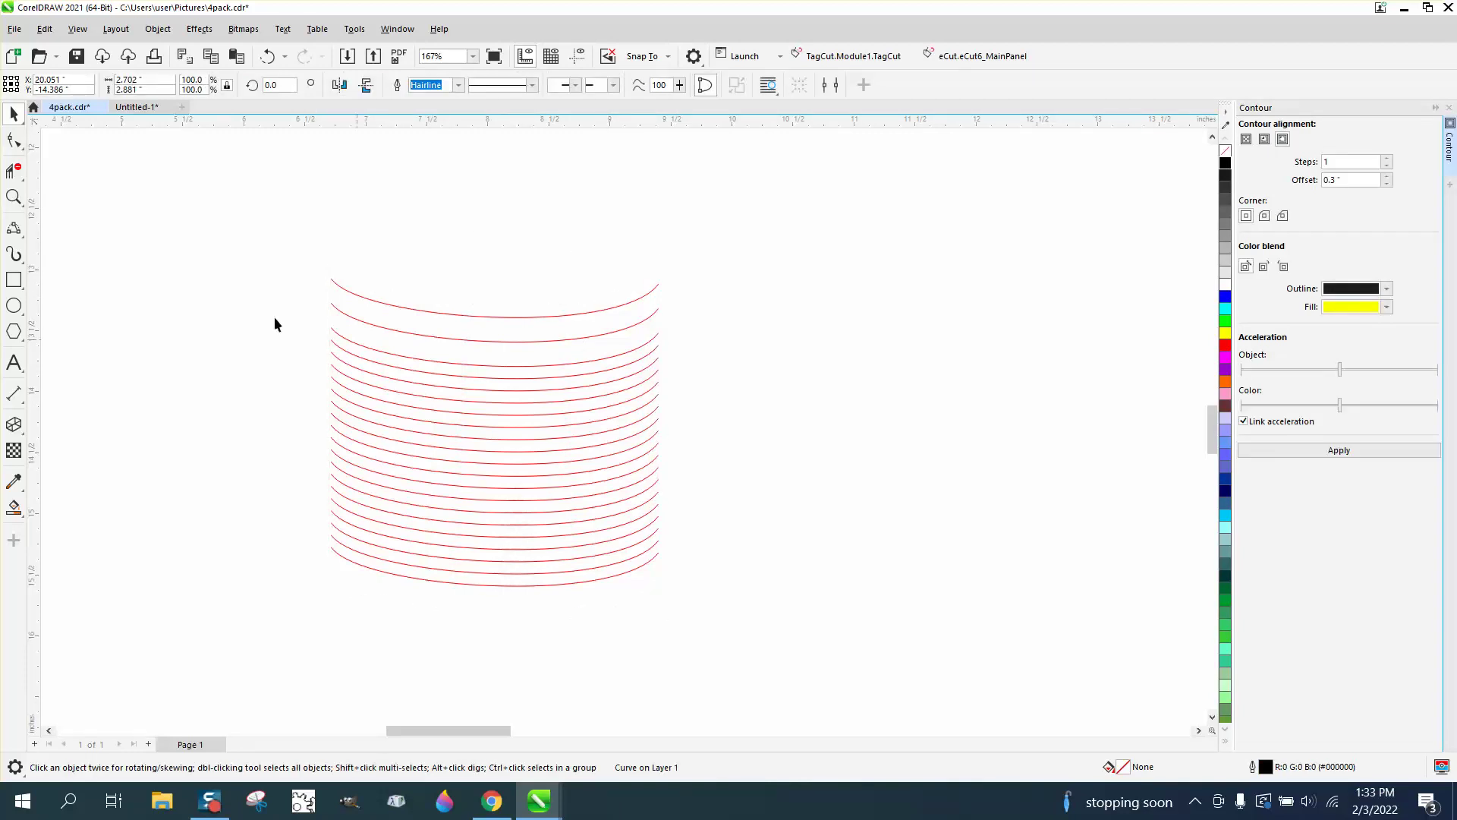
# Remove all the red curves below the topmost one with the Virtual Segment Delete tool.
pyautogui.click(14, 170)
pyautogui.moveTo(478, 335); pyautogui.dragTo(504, 607)
pyautogui.click(13, 115)
# Move the cylinder outline 12 inches back left onto the remaining red curve, and delete the stray red curve on the chip holder's front cylinder.
pyautogui.scroll(-1, 395, 403)
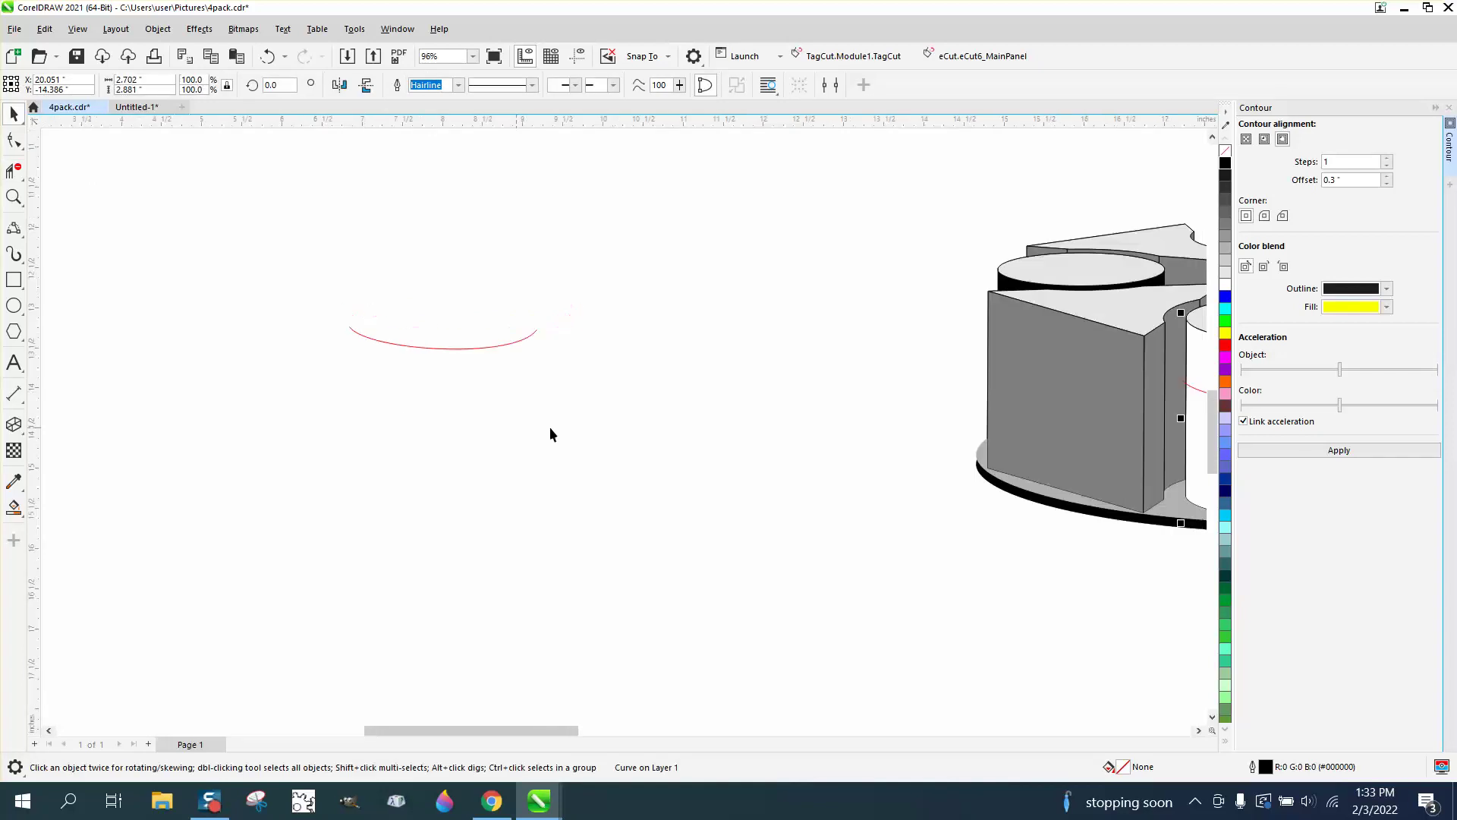
pyautogui.scroll(-1, 959, 383)
pyautogui.scroll(-1, 408, 325)
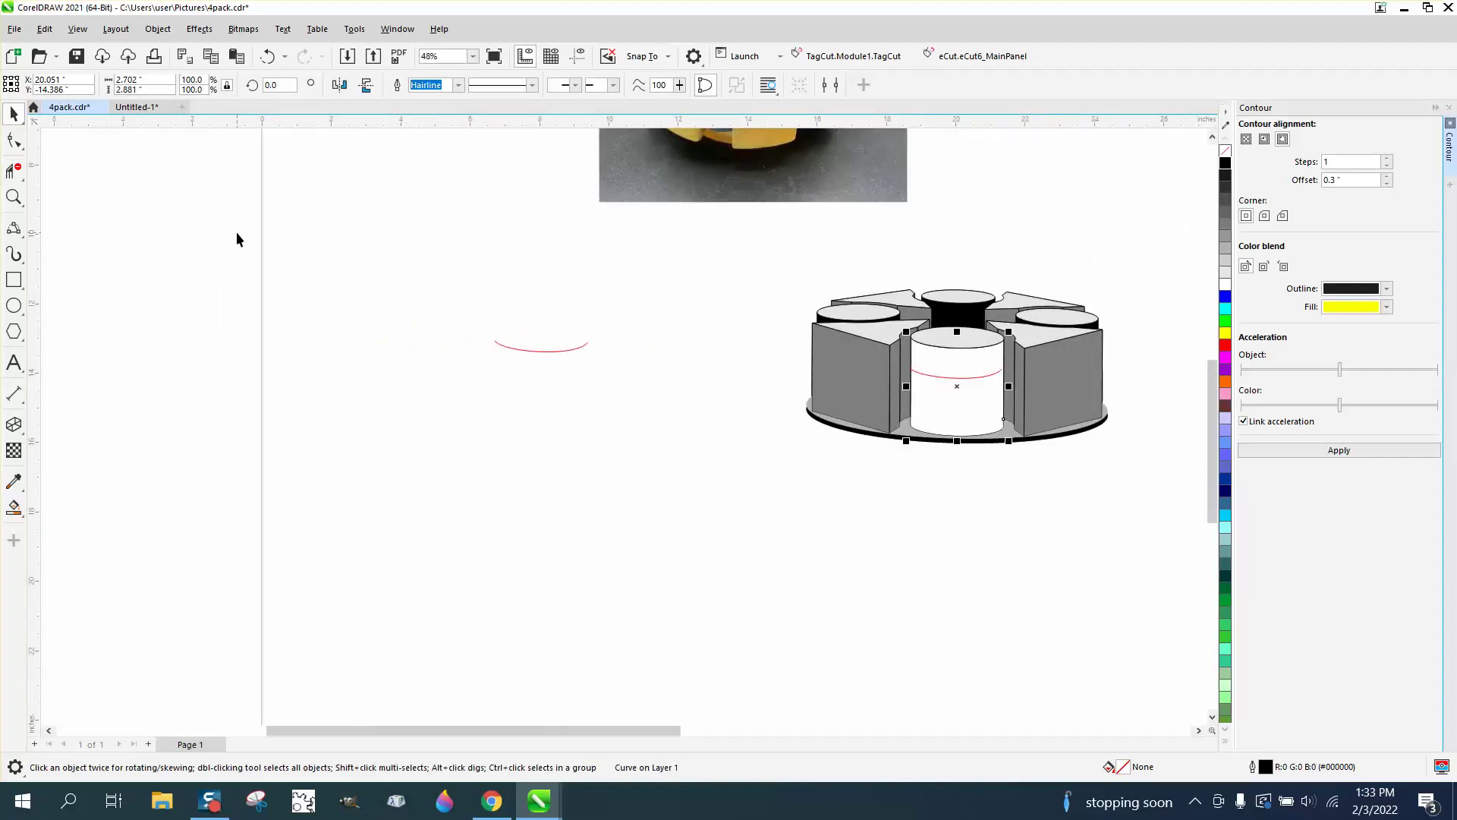
pyautogui.click(965, 441)
pyautogui.click(965, 437)
pyautogui.press('Left')
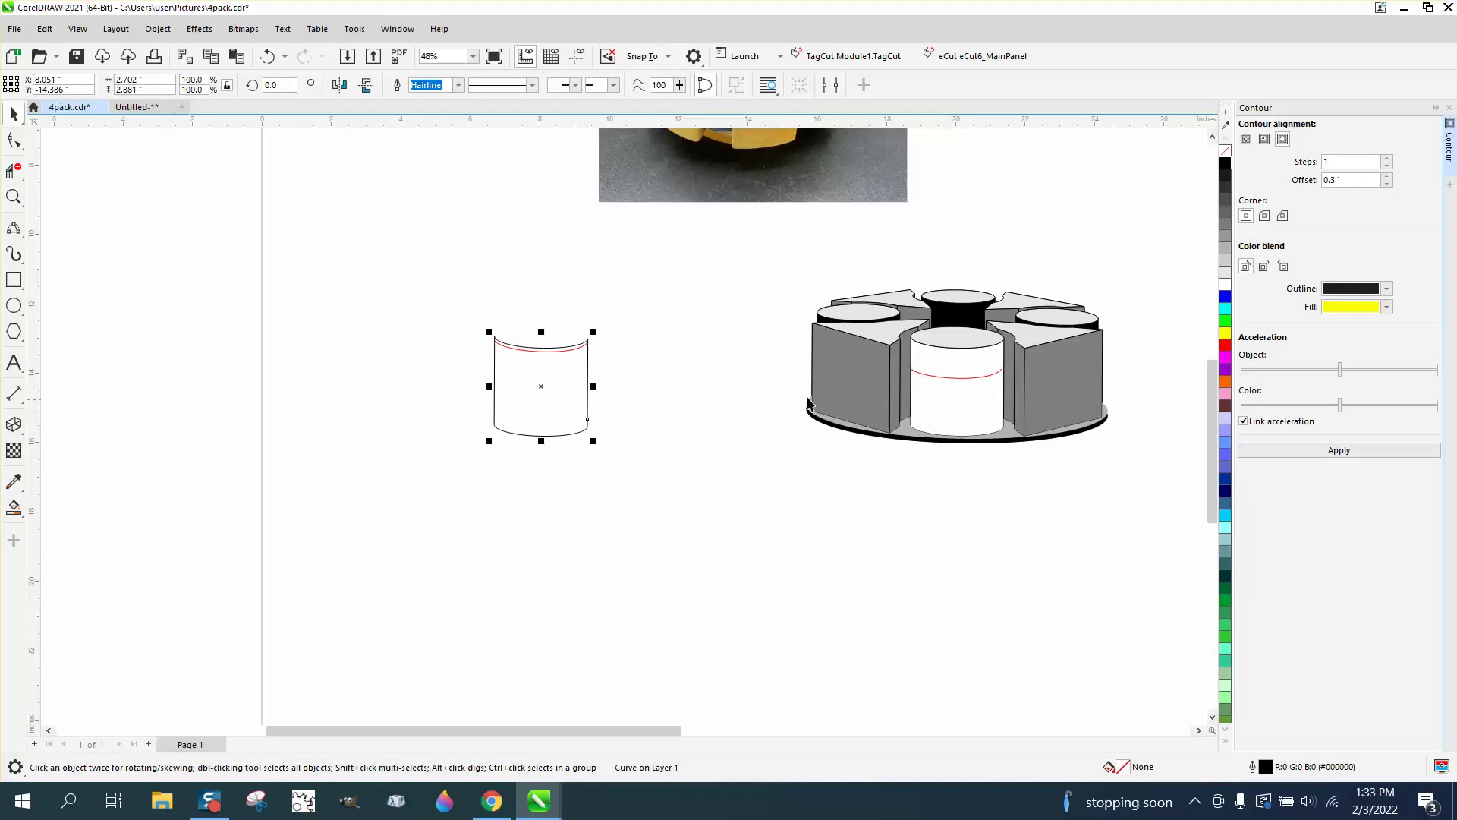
pyautogui.click(972, 376)
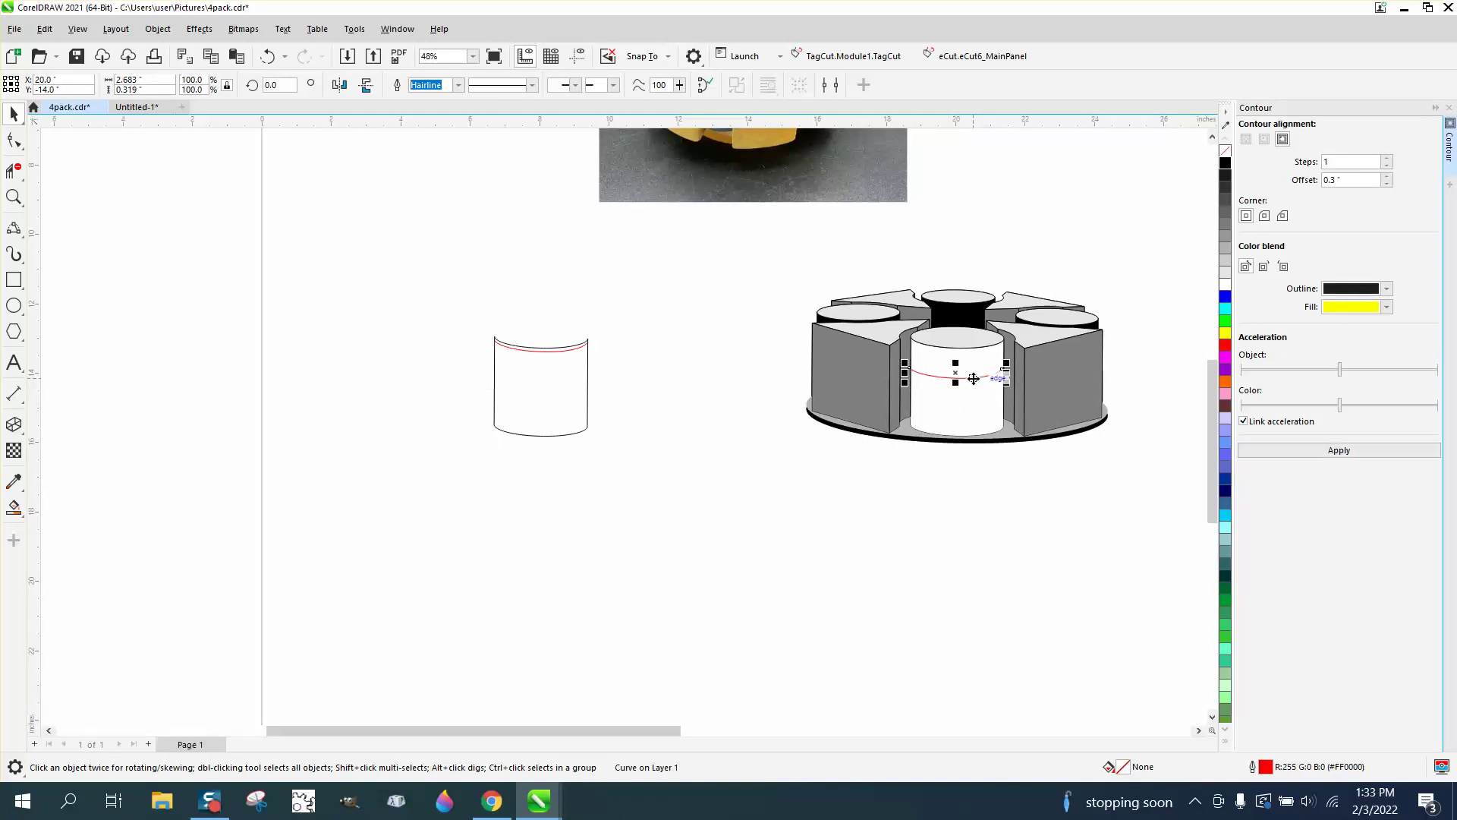
pyautogui.press('Delete')
# Try deleting the remaining red curve below the cylinder's top edge, and undo the deletion.
pyautogui.click(13, 196)
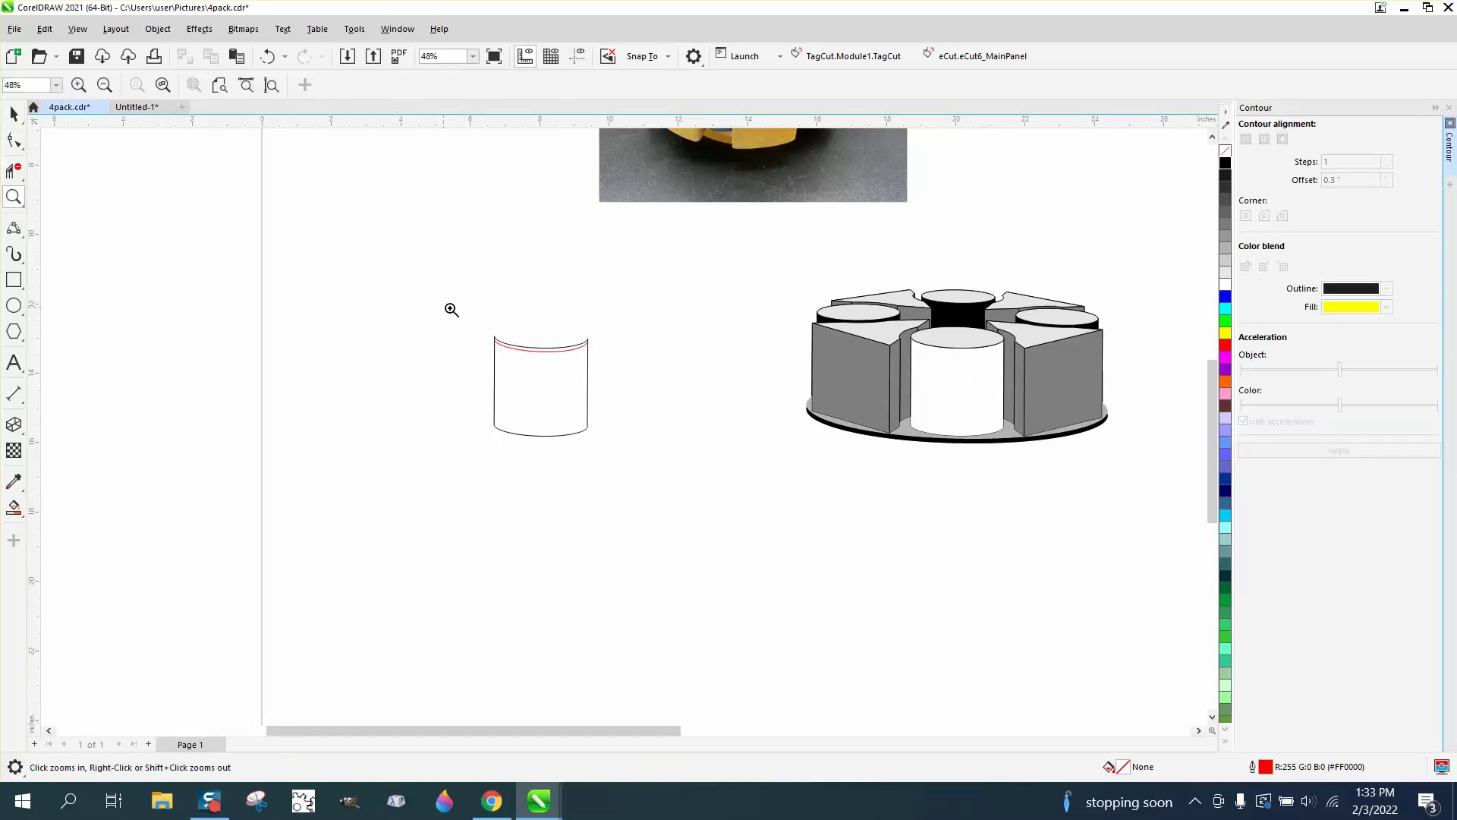
pyautogui.moveTo(449, 309); pyautogui.dragTo(757, 546)
pyautogui.click(13, 114)
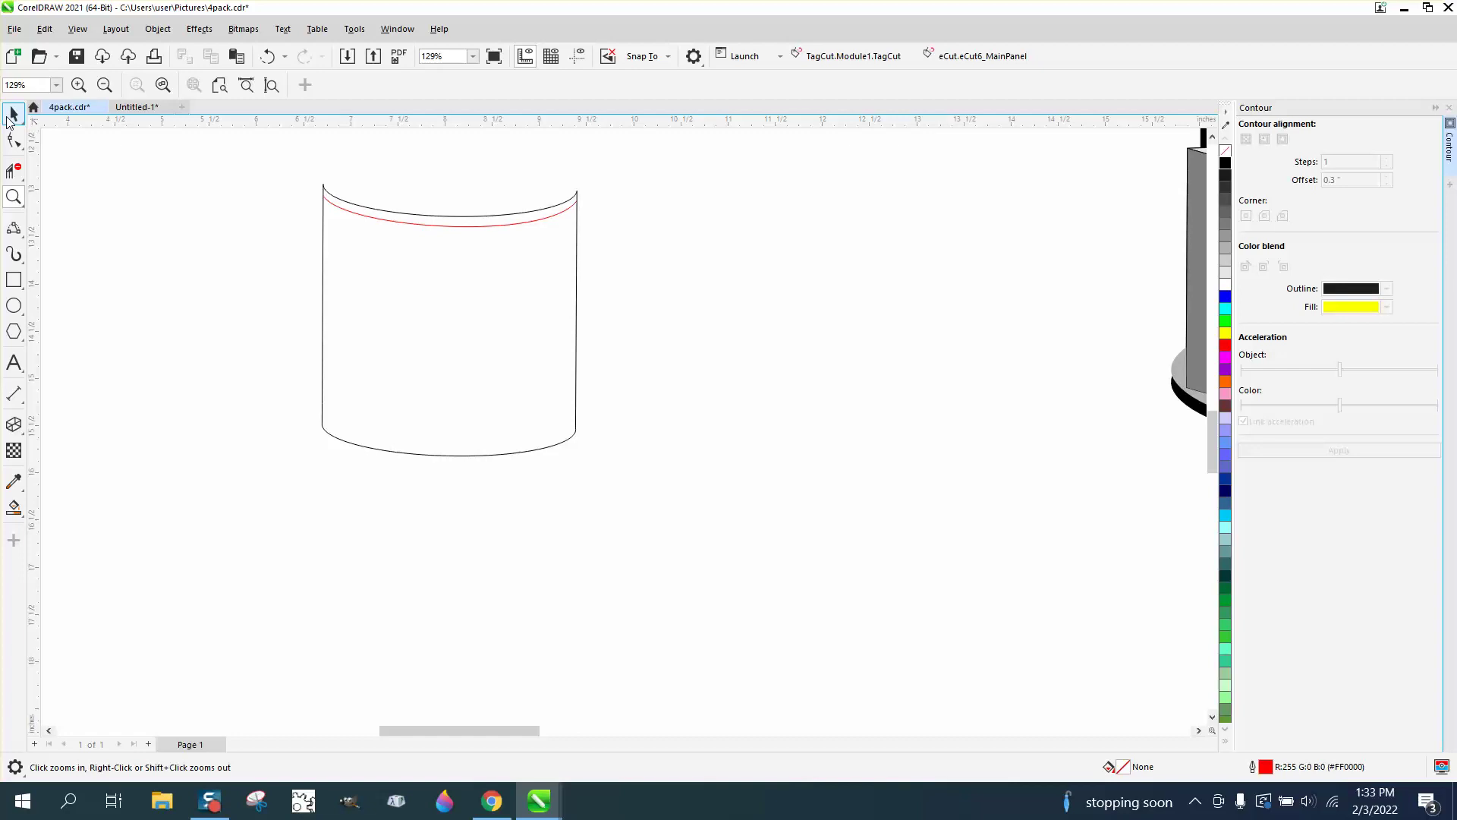
pyautogui.click(544, 220)
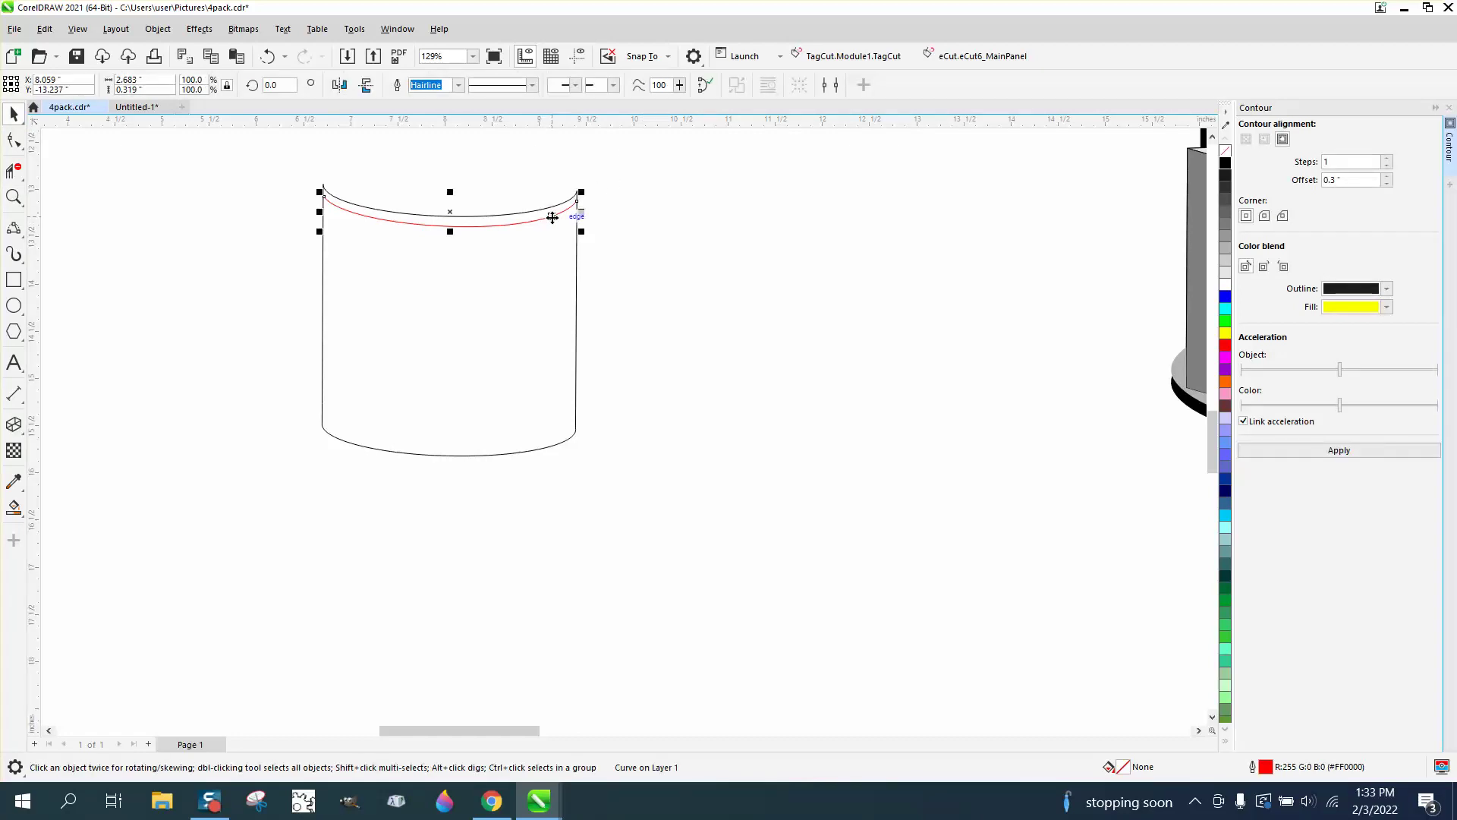
pyautogui.press('Escape')
pyautogui.click(551, 219)
pyautogui.press('Delete')
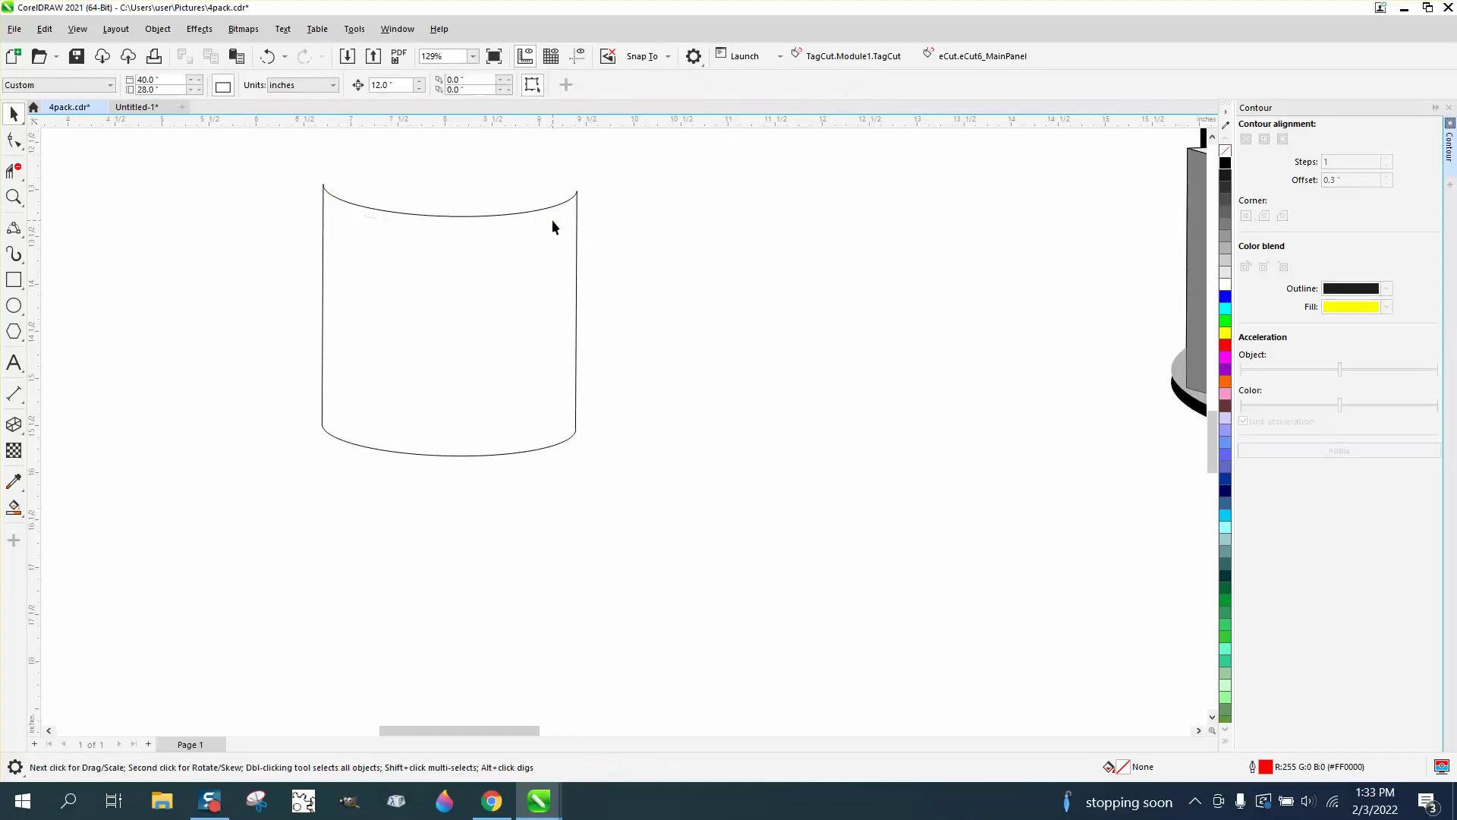
pyautogui.click(267, 56)
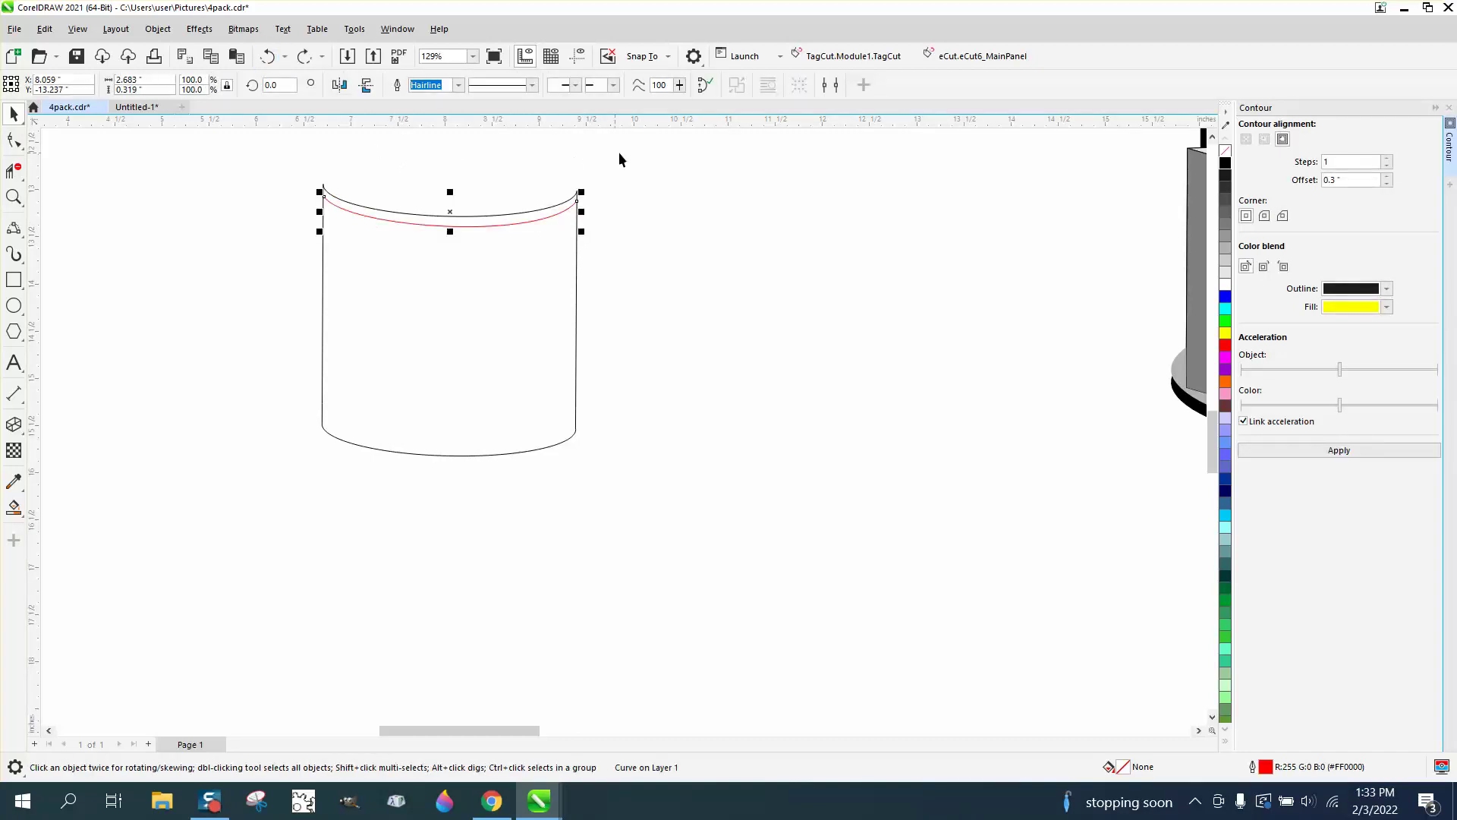
pyautogui.press('Escape')
# Set the nudge distance to 0.1 inch and raise the red curve 0.1 inch onto the outline's curved top edge.
pyautogui.click(389, 85)
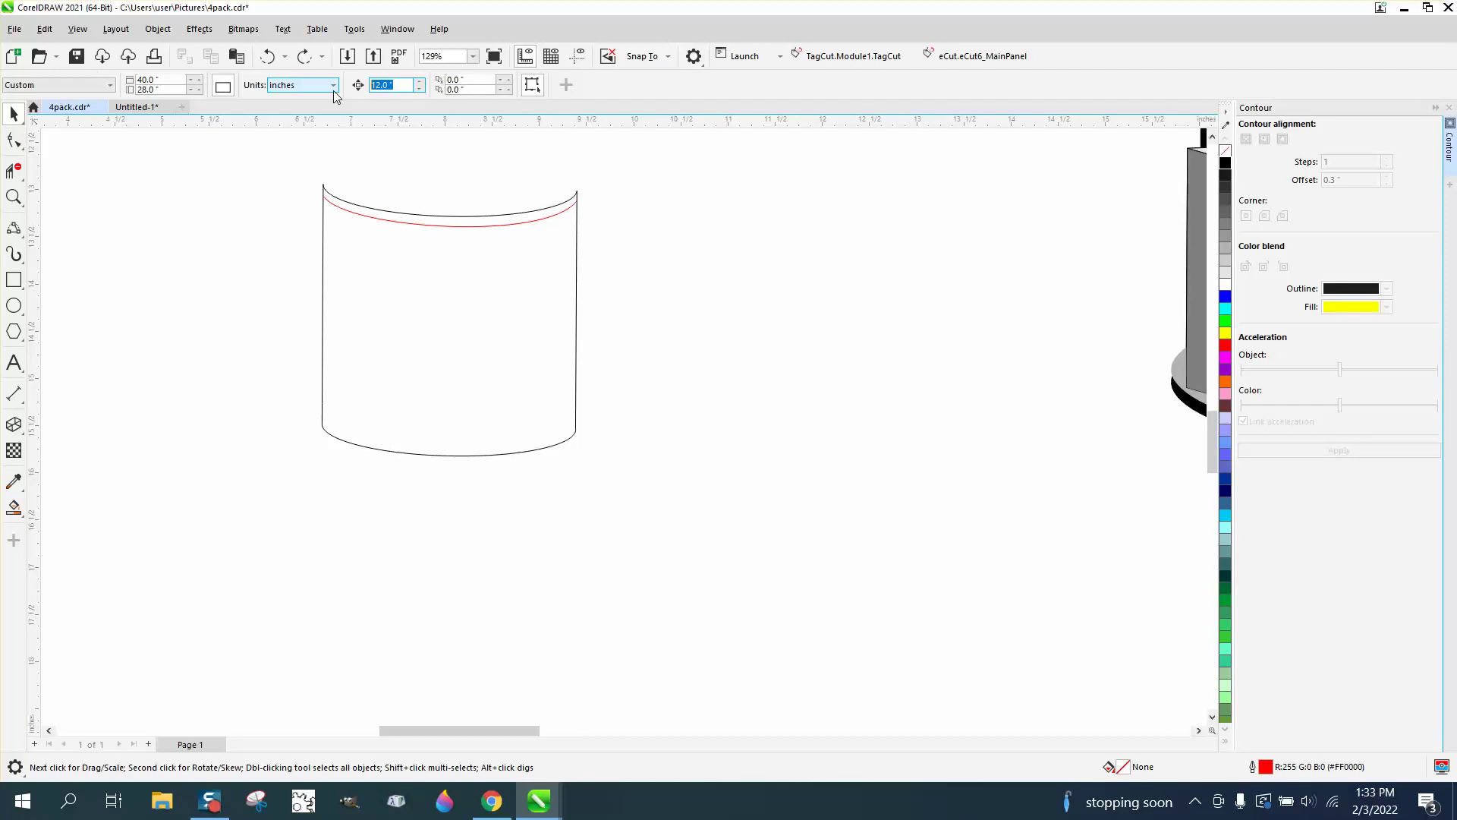
pyautogui.write('.1')
pyautogui.click(464, 226)
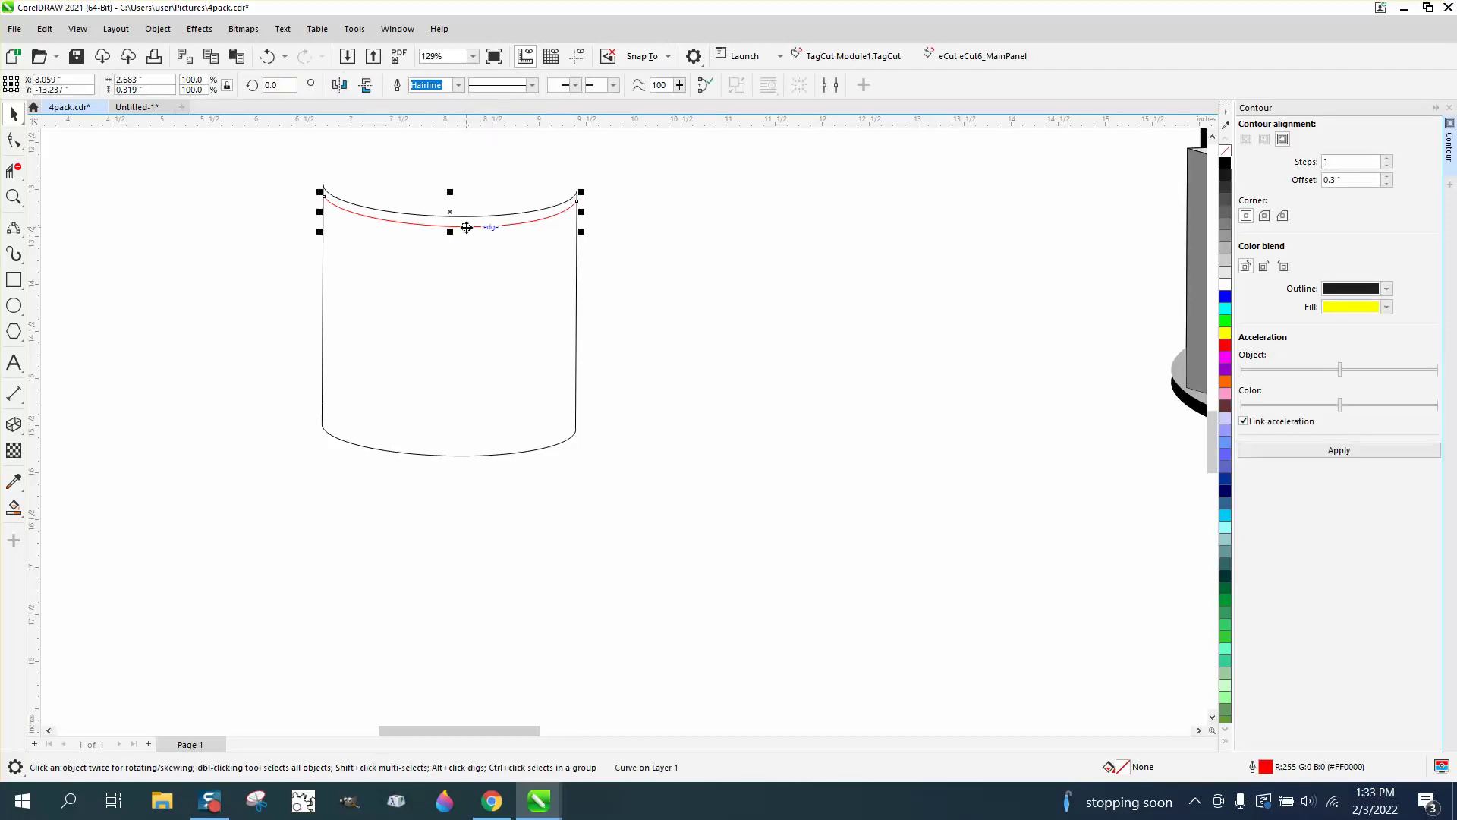
pyautogui.press('Up')
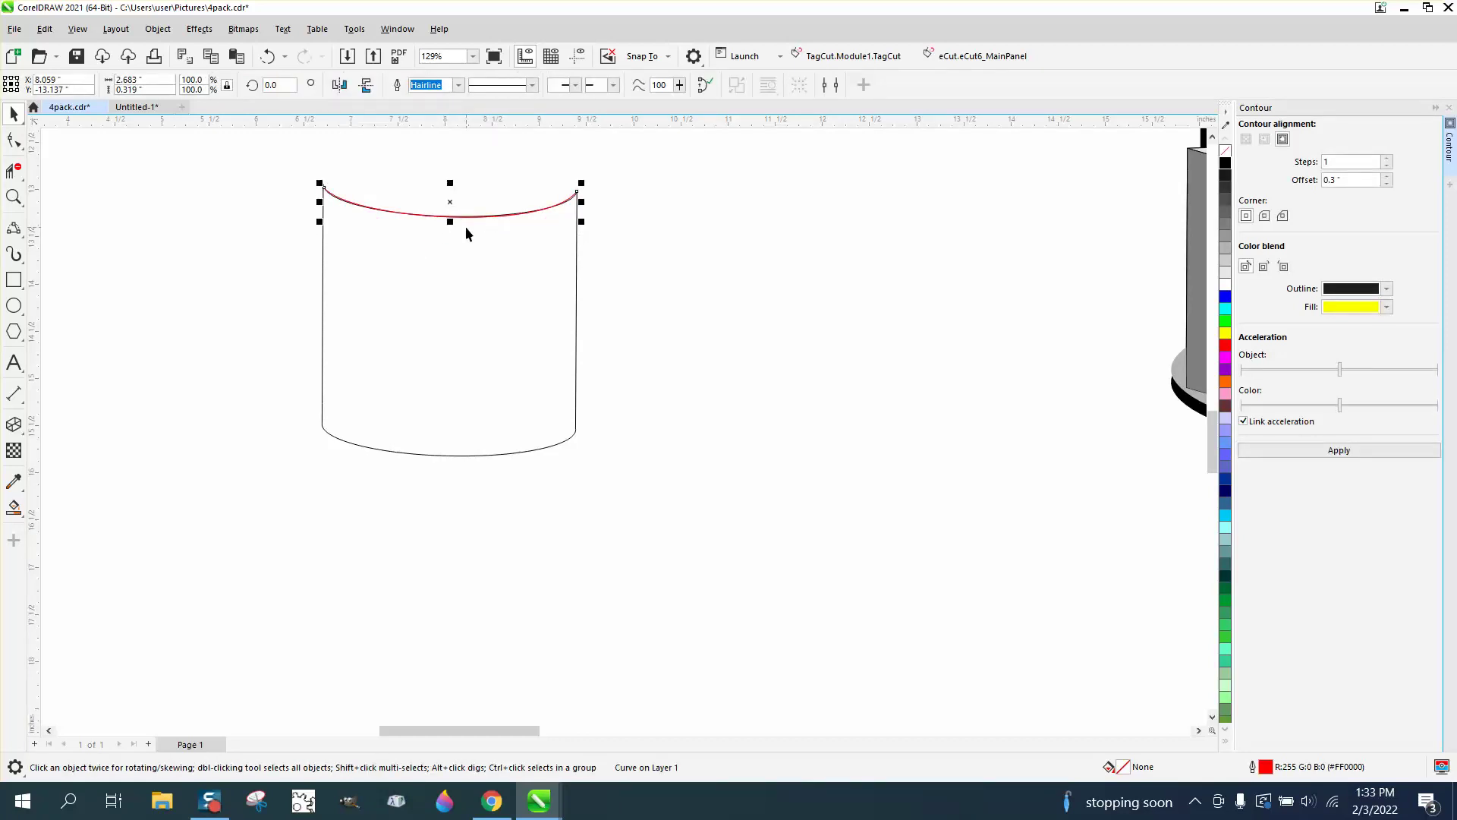
# Copy the red curve onto the outline's bottom edge, raise the copy 0.1 inch, and lower the original 0.1 inch.
pyautogui.moveTo(450, 221); pyautogui.dragTo(464, 441)
pyautogui.press('Up')
pyautogui.click(535, 215)
pyautogui.press('Down')
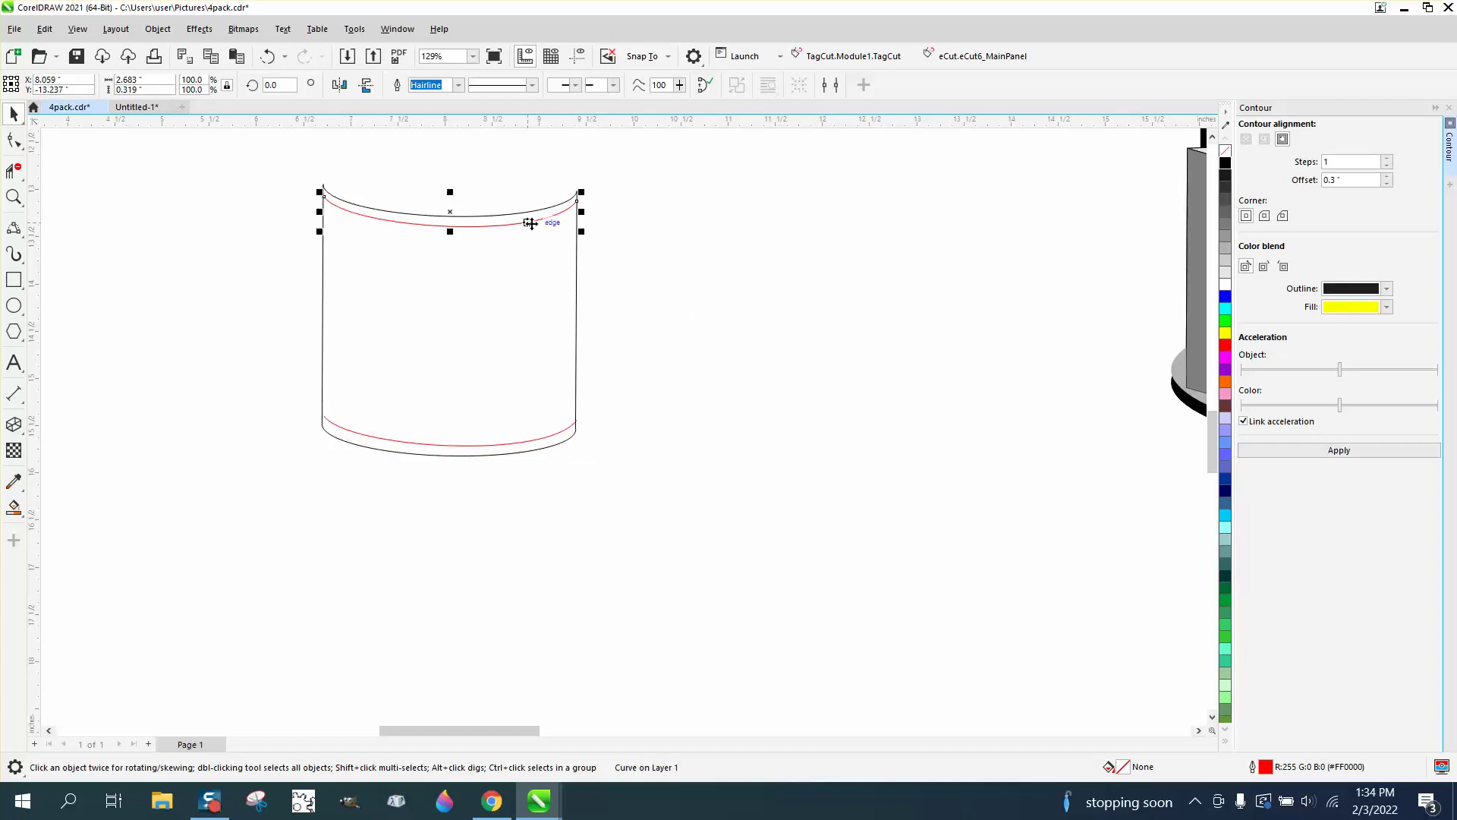
# Blend the upper and lower red curves with 22 steps to fill the cylinder.
pyautogui.click(1447, 109)
pyautogui.click(199, 29)
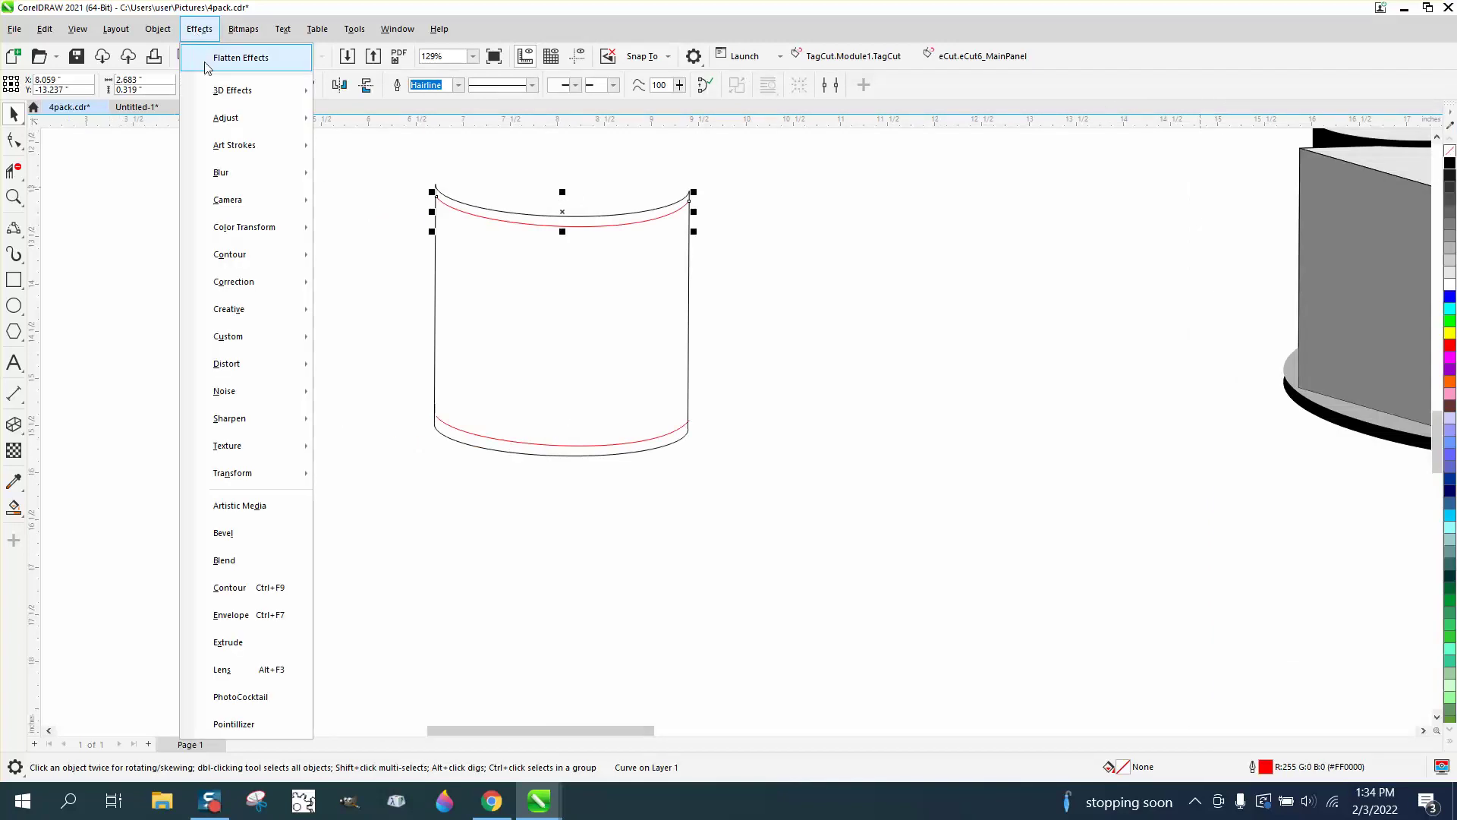
pyautogui.click(247, 560)
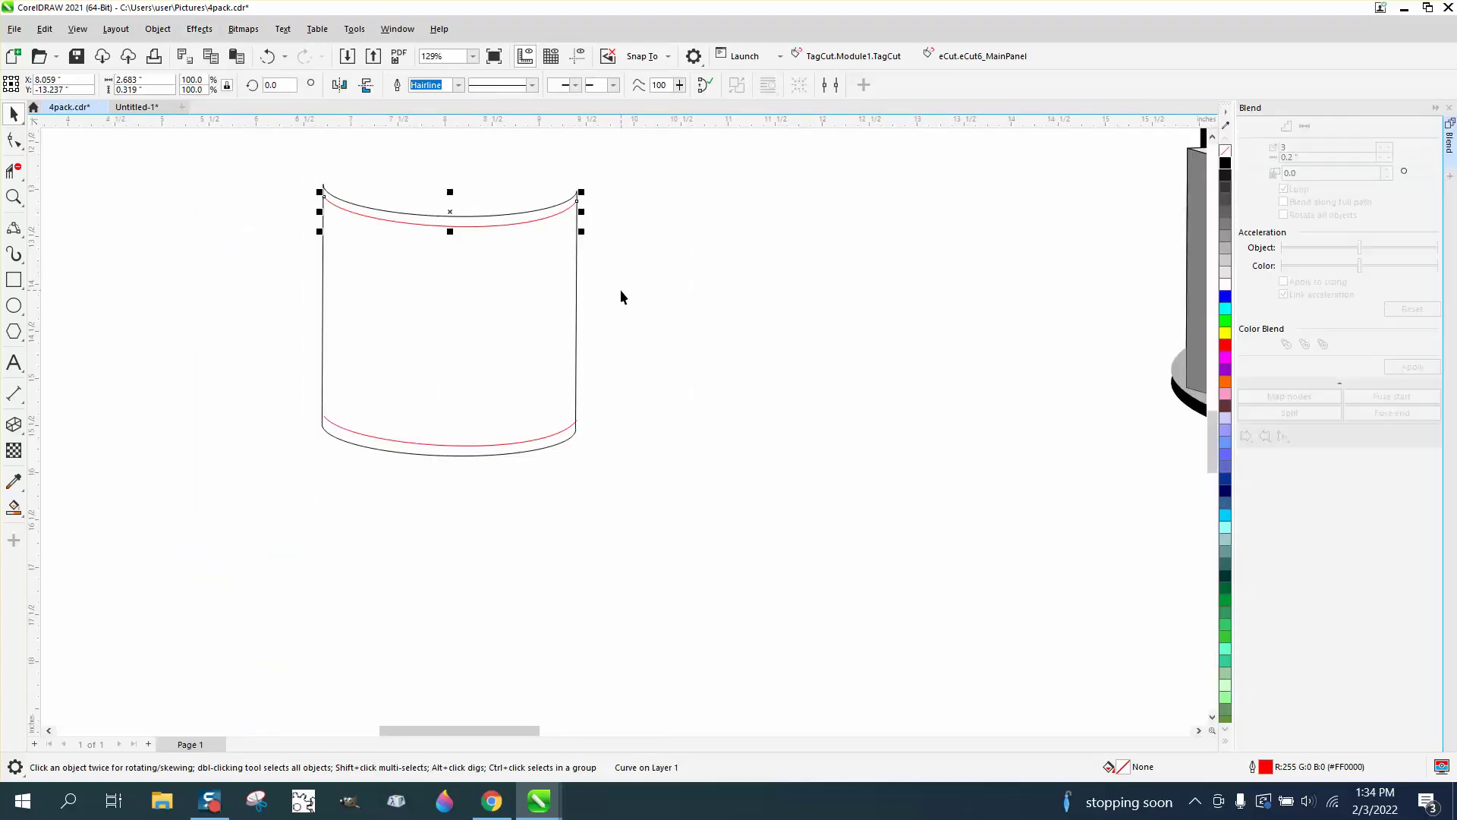
pyautogui.keyDown('shift'); pyautogui.click(521, 448); pyautogui.keyUp('shift')
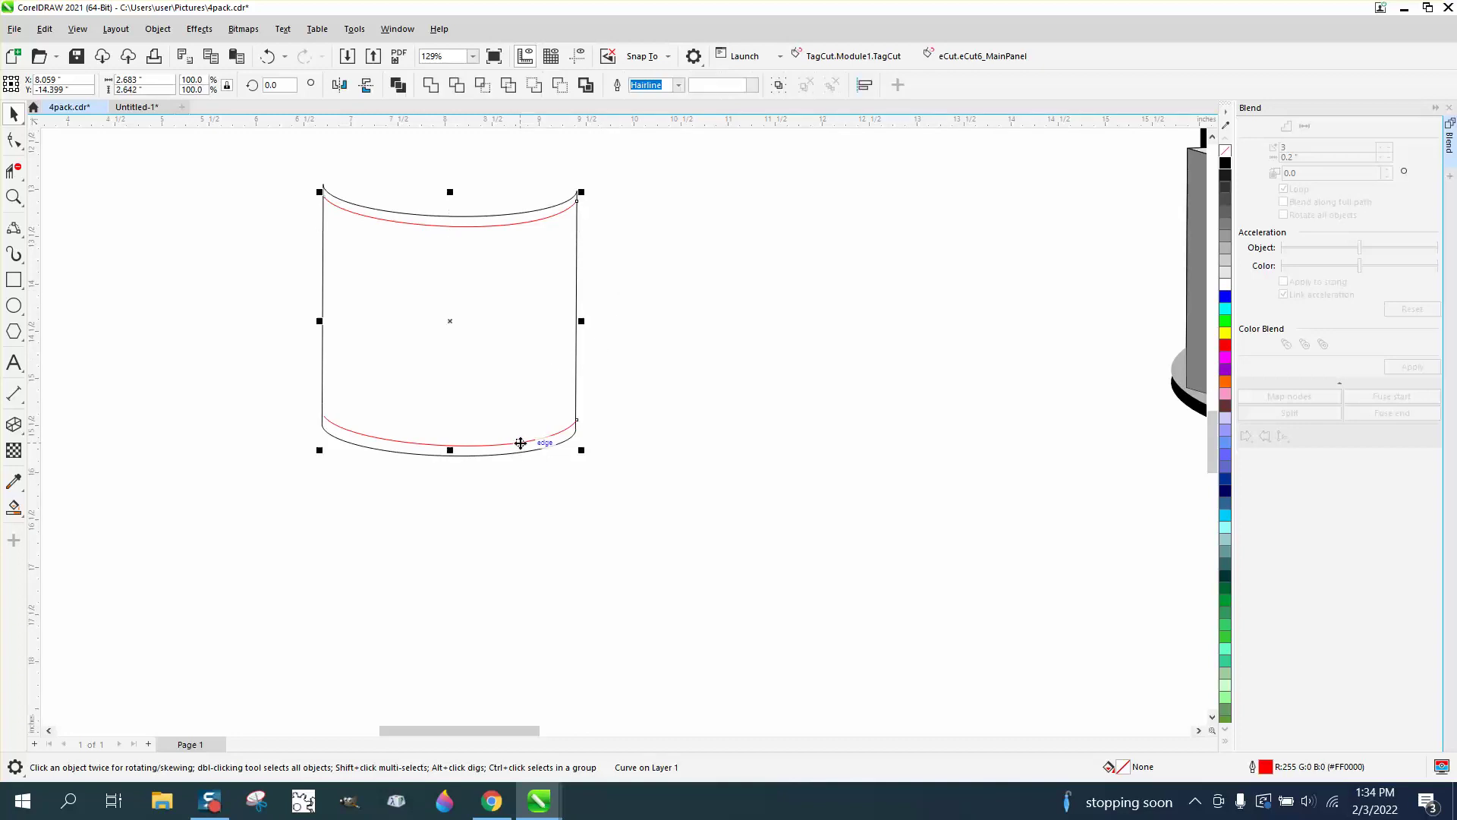
pyautogui.doubleClick(1299, 147)
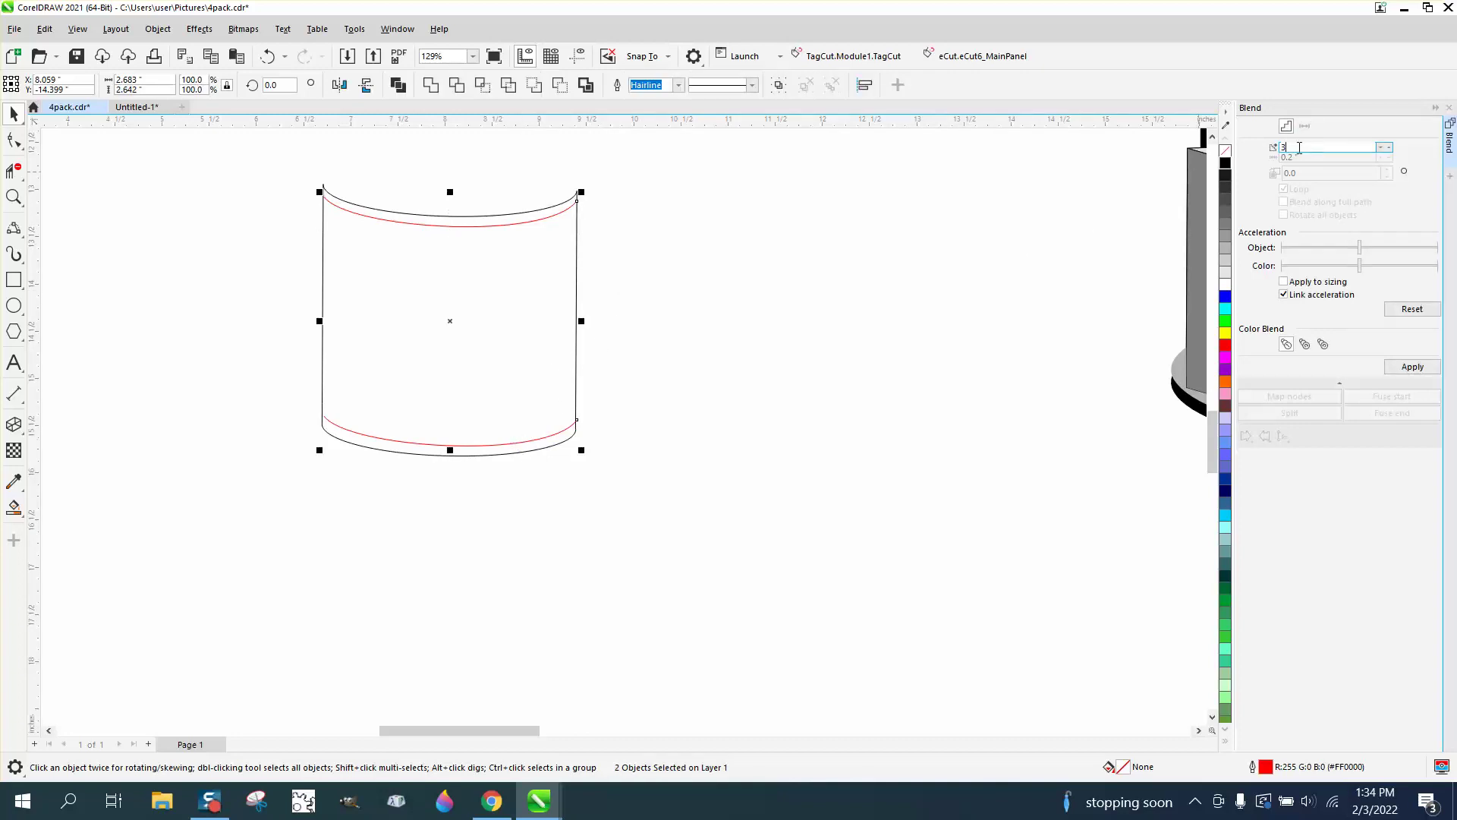
pyautogui.write('22')
pyautogui.click(1414, 368)
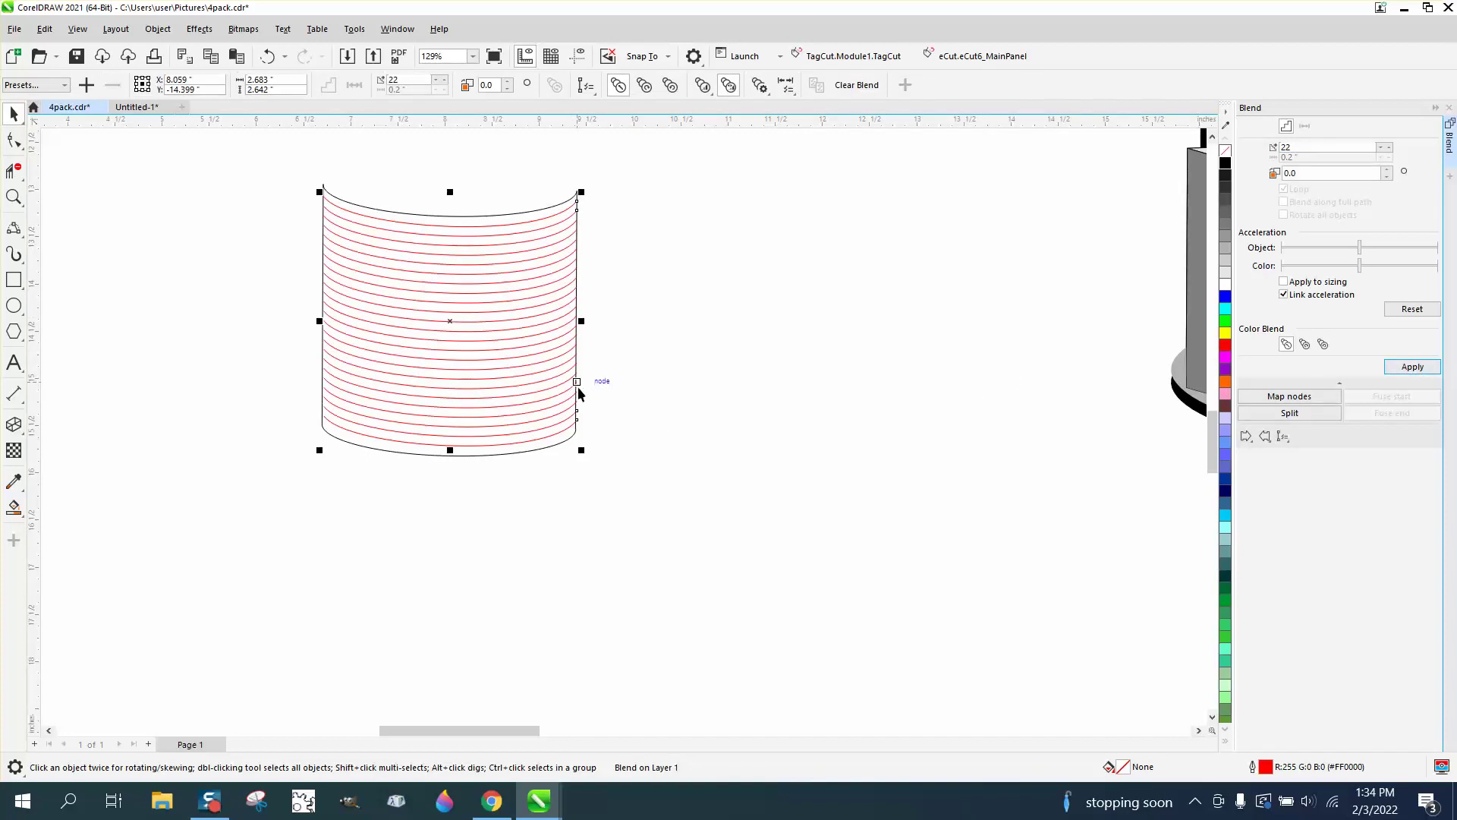
pyautogui.click(649, 341)
# Set the nudge distance to 12 inches.
pyautogui.scroll(-1, 643, 346)
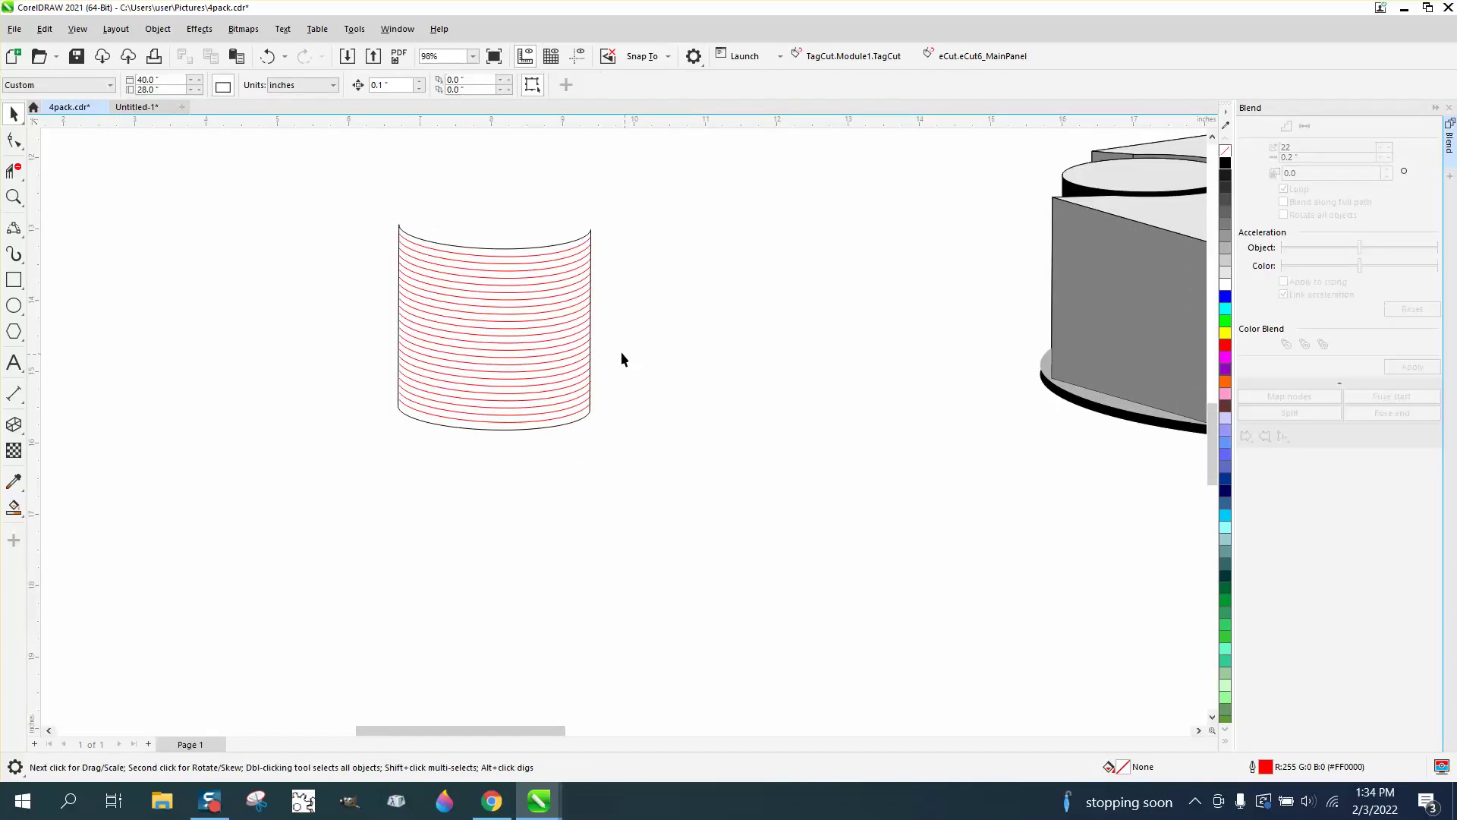
pyautogui.scroll(-1, 585, 316)
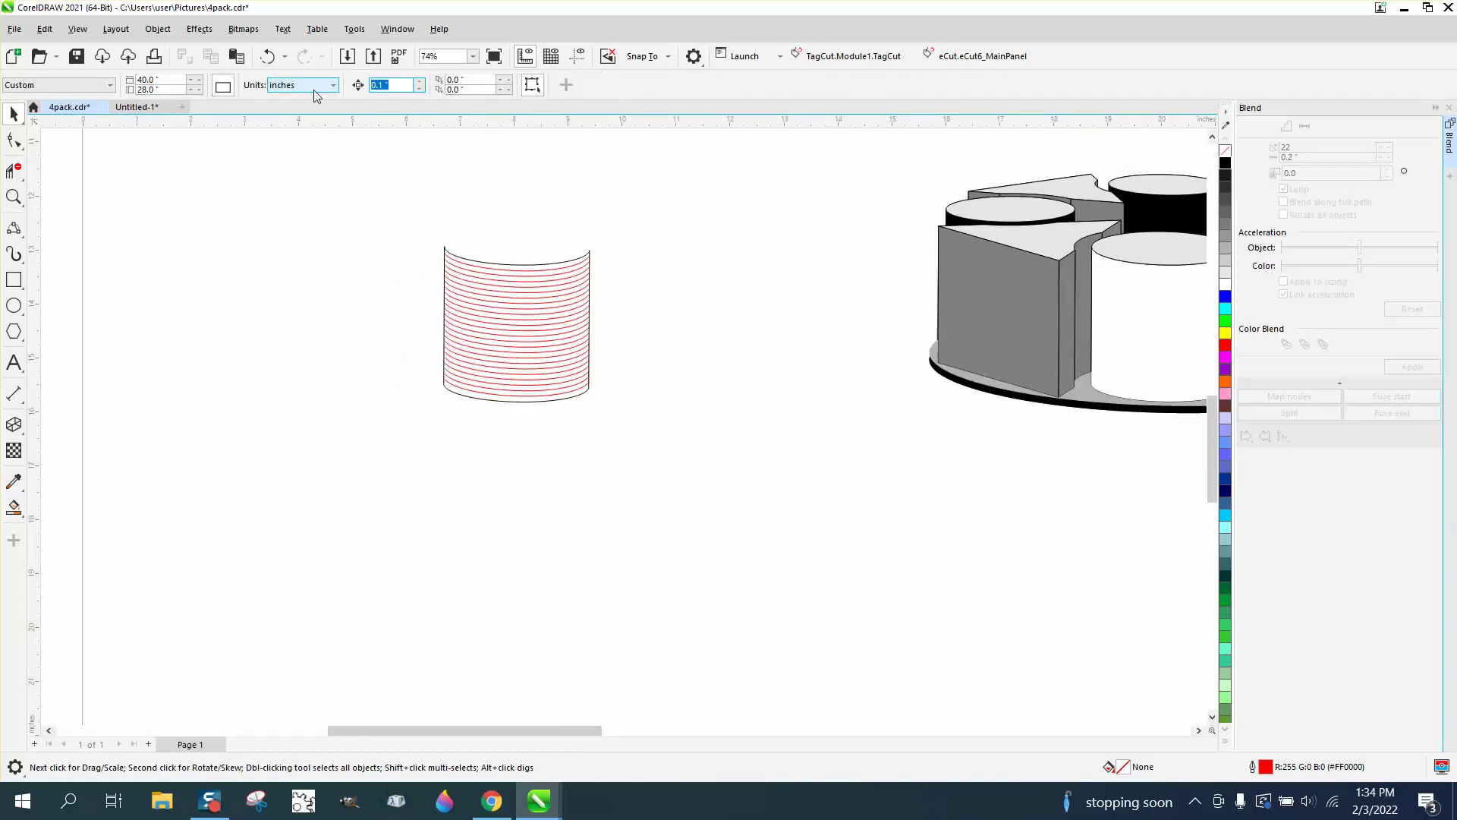
pyautogui.write('12')
pyautogui.press('Return')
pyautogui.click(21, 191)
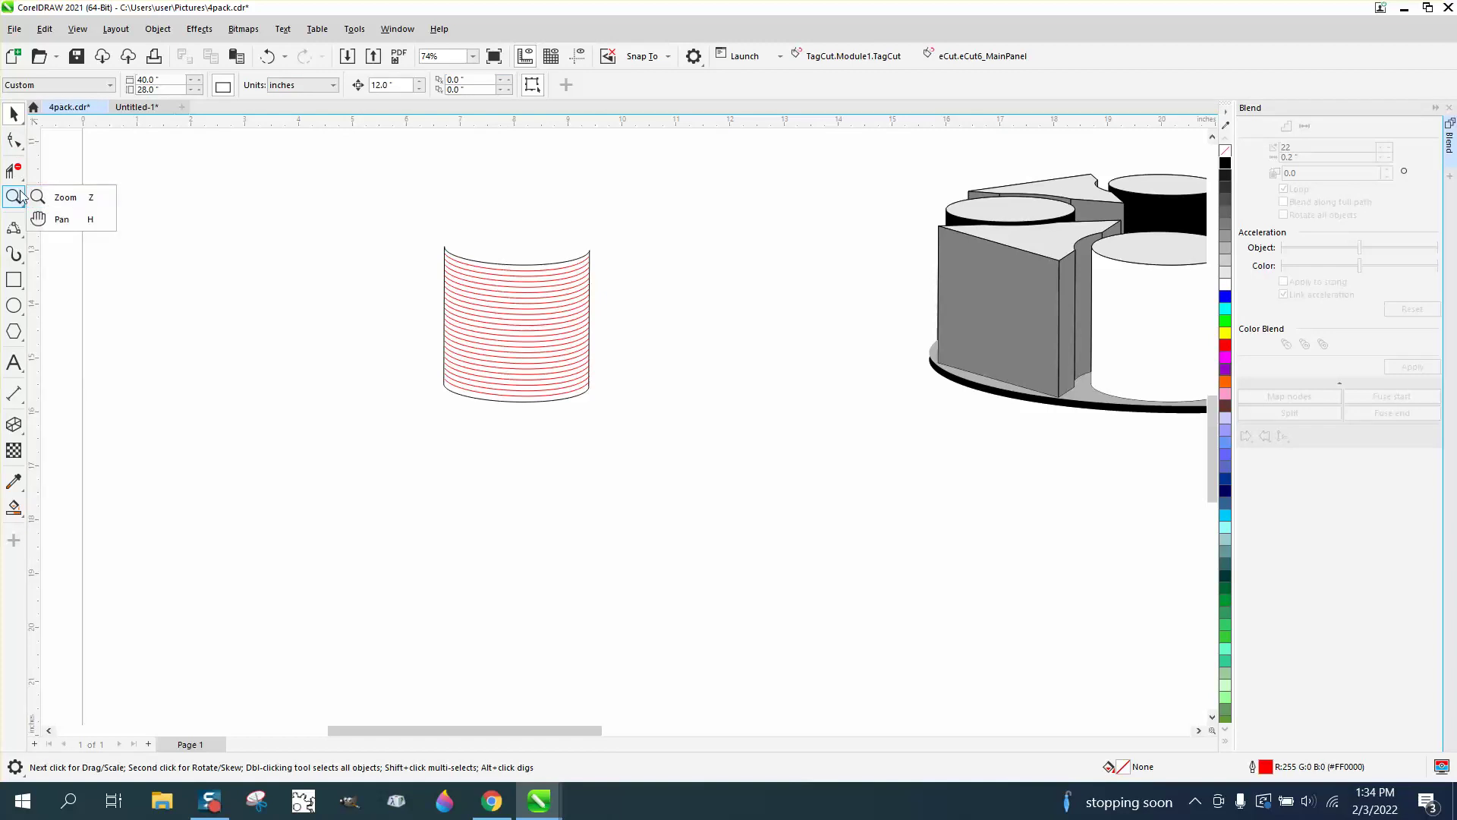
pyautogui.click(65, 197)
pyautogui.moveTo(395, 225); pyautogui.dragTo(696, 445)
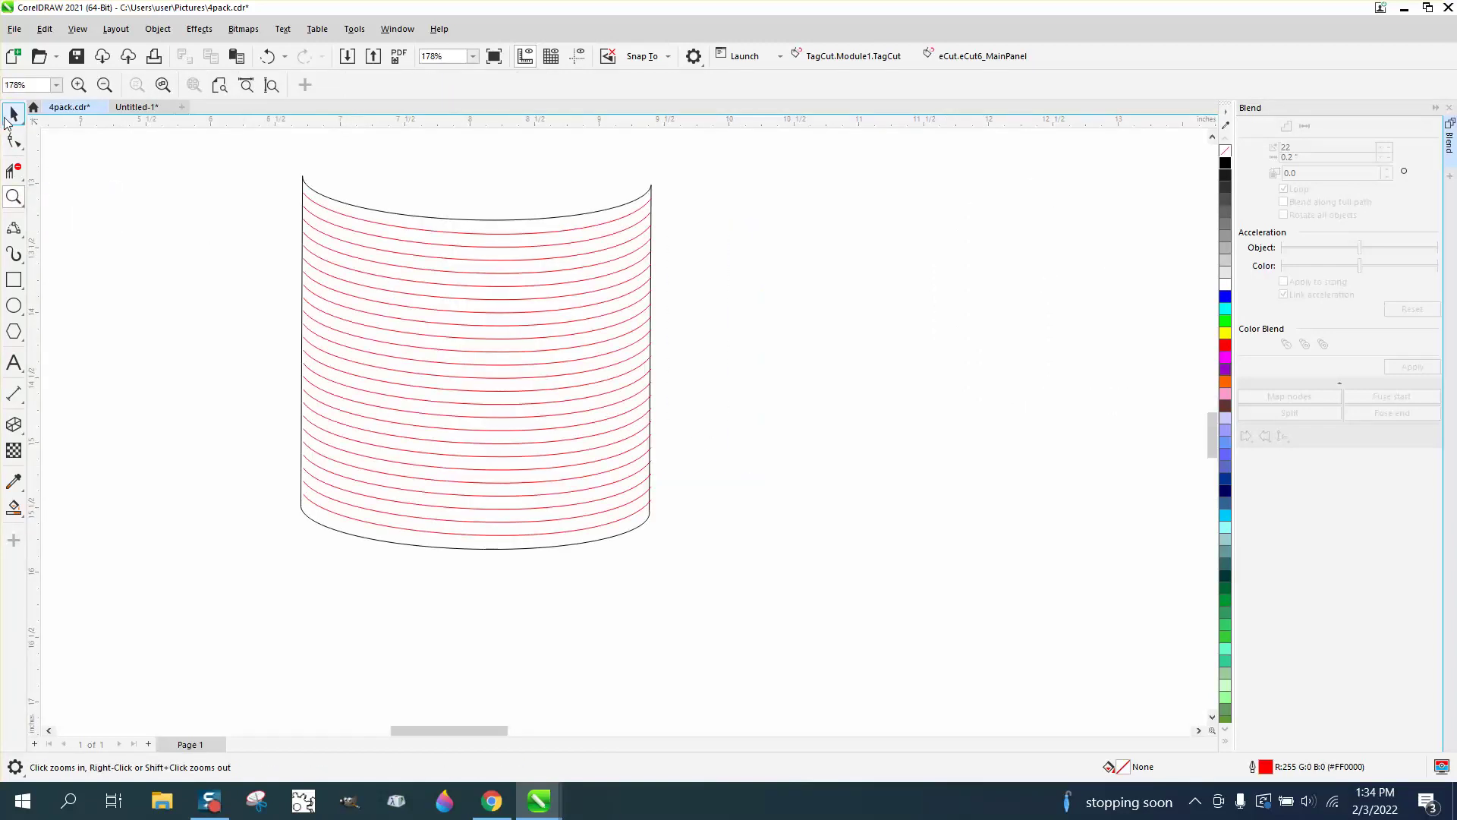
pyautogui.click(9, 119)
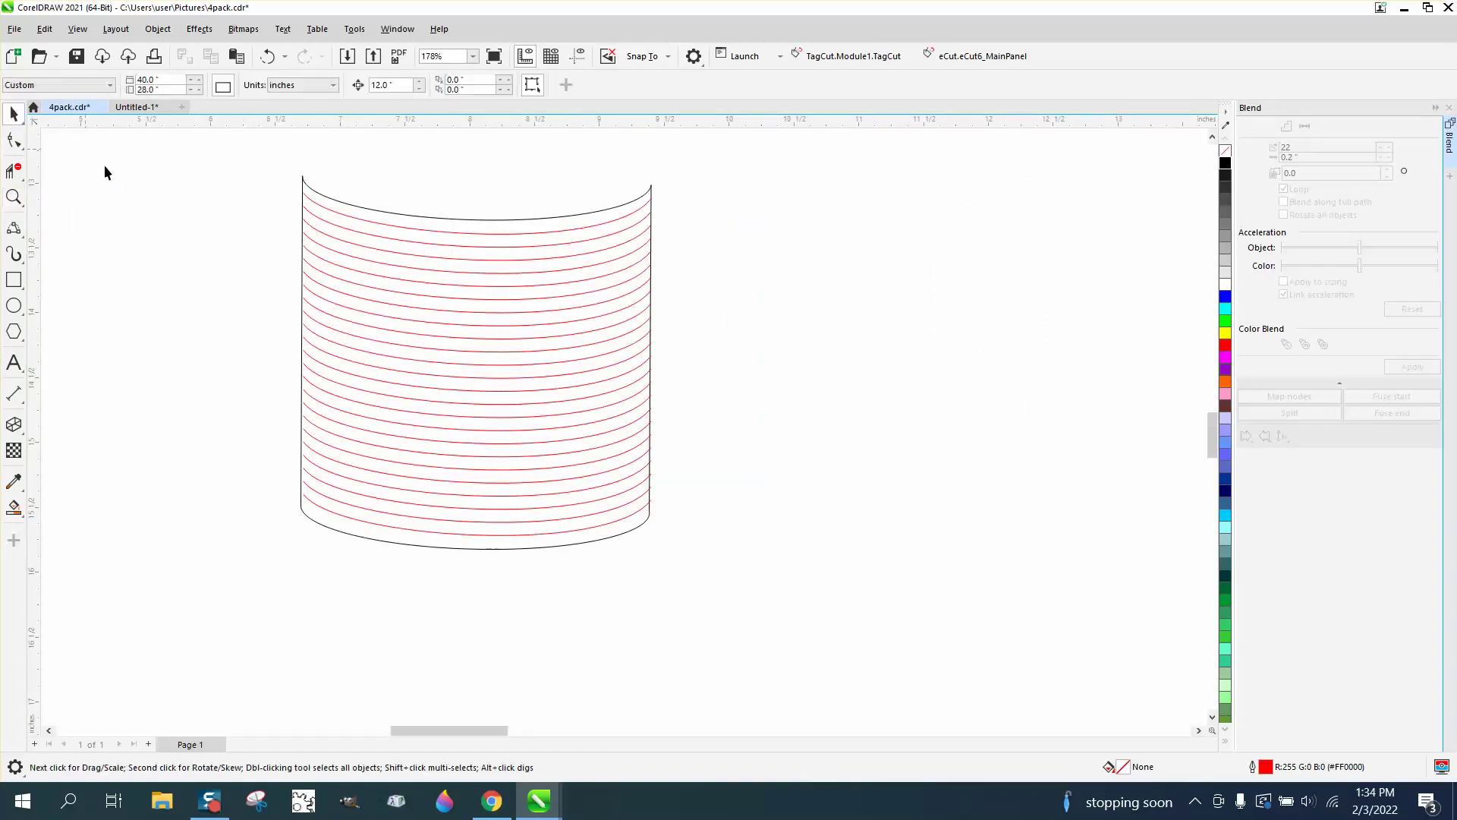
# Try to fill the top band of the striped cylinder with black using Smart Fill.
pyautogui.click(14, 507)
pyautogui.scroll(-1, 102, 451)
pyautogui.scroll(-1, 103, 452)
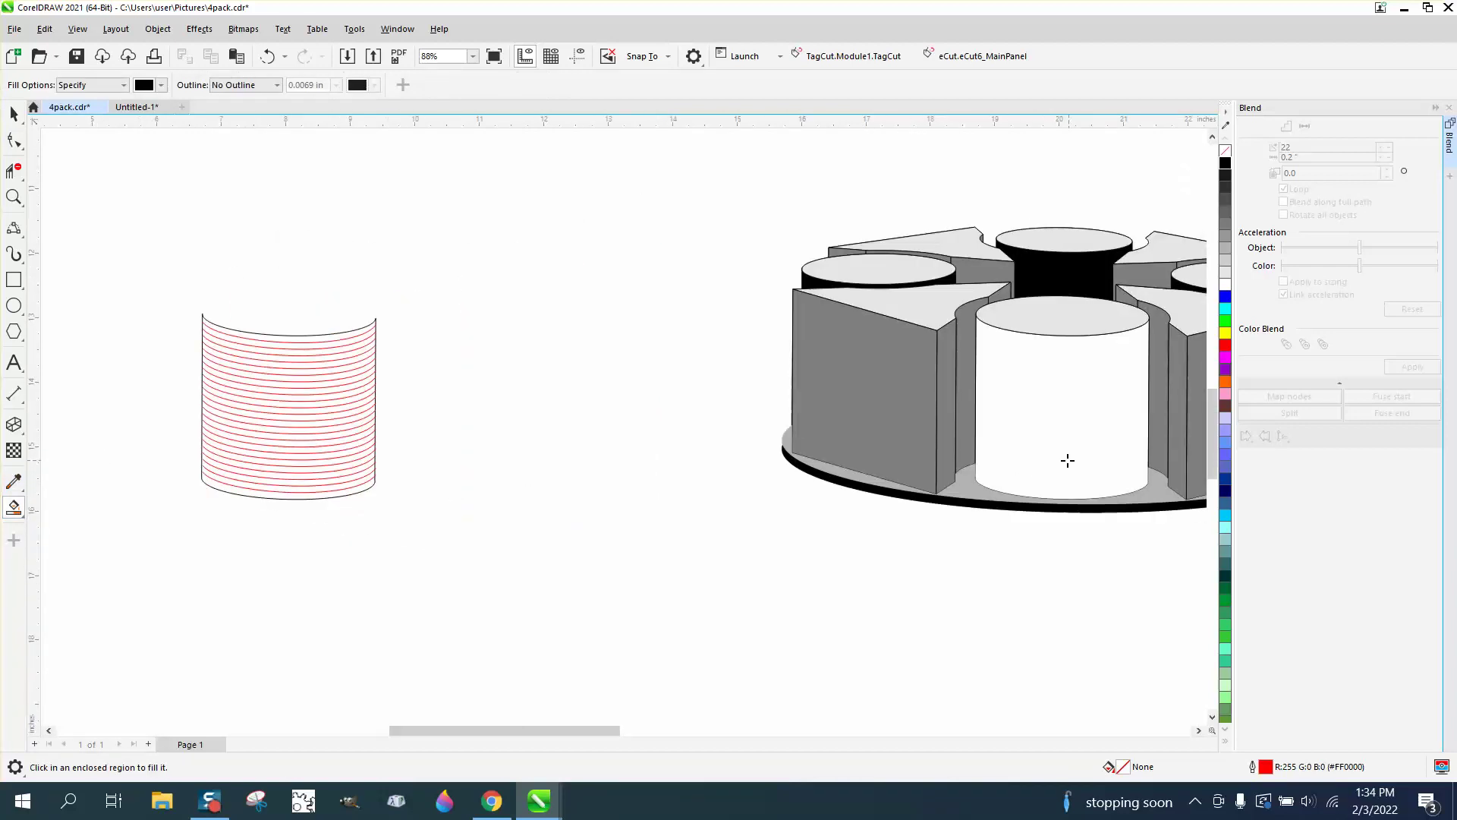
pyautogui.click(13, 197)
pyautogui.moveTo(127, 283); pyautogui.dragTo(588, 560)
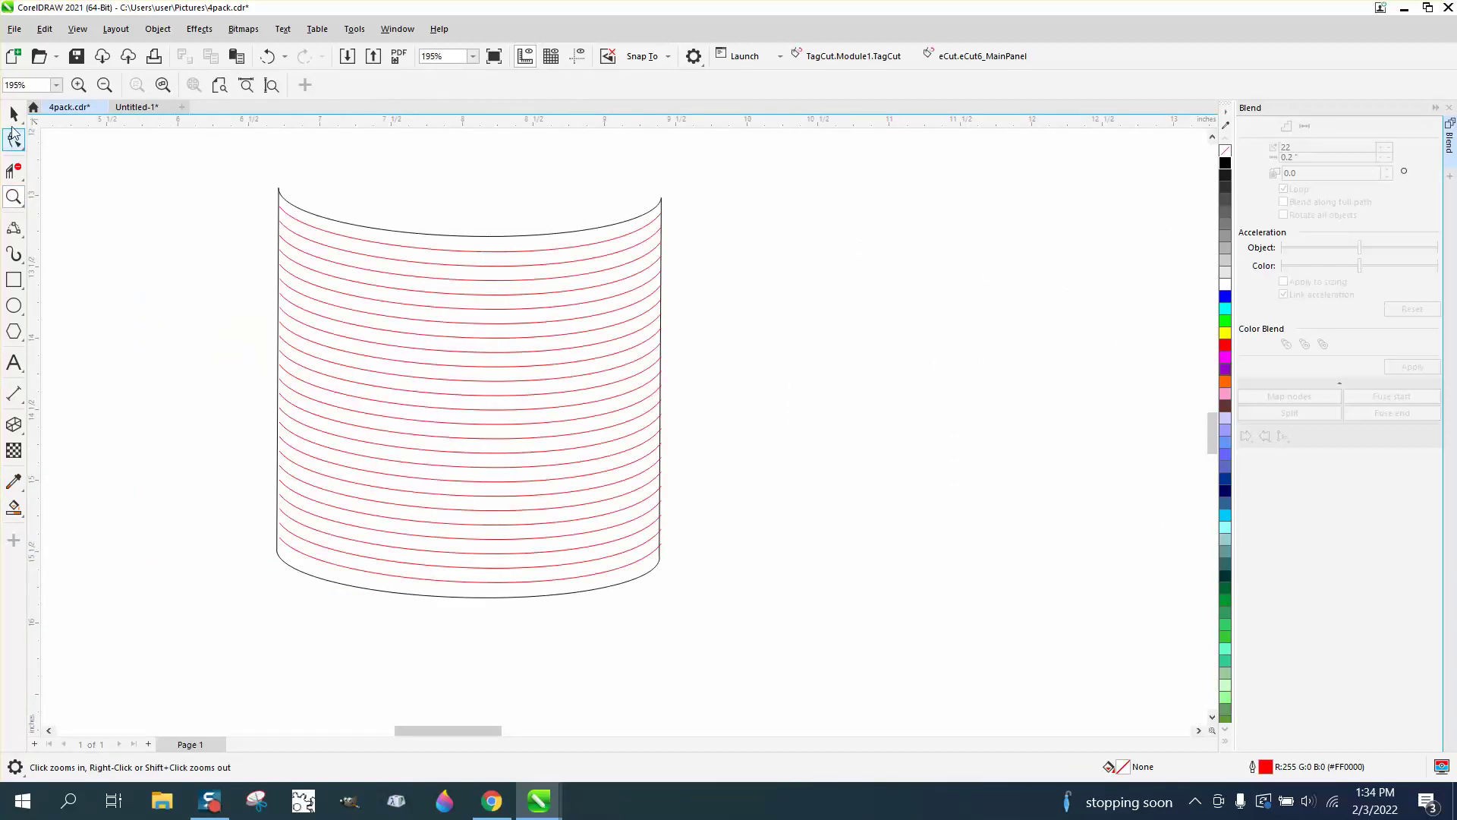
pyautogui.click(13, 115)
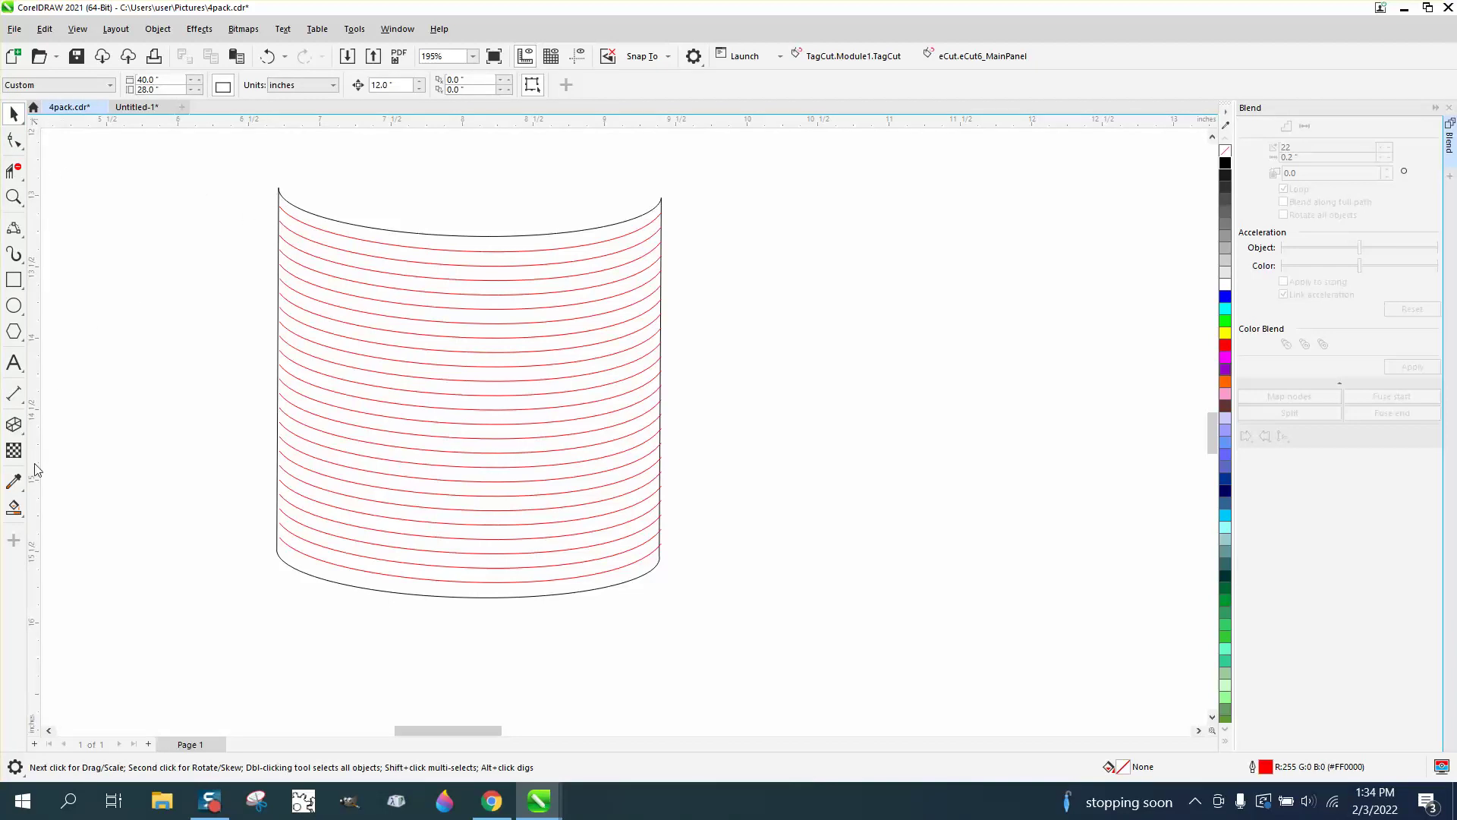
pyautogui.click(13, 507)
pyautogui.click(382, 229)
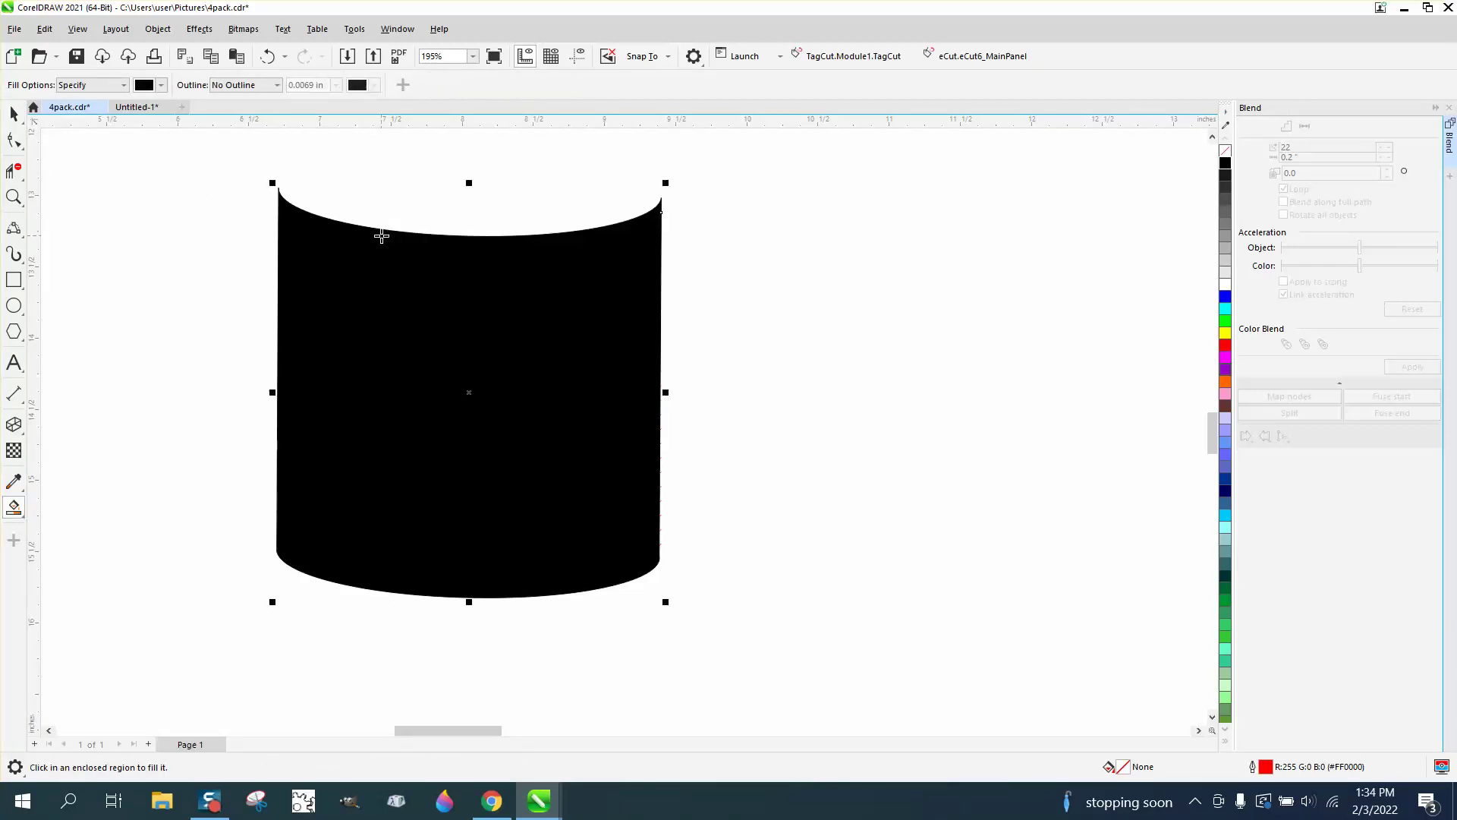
pyautogui.click(267, 56)
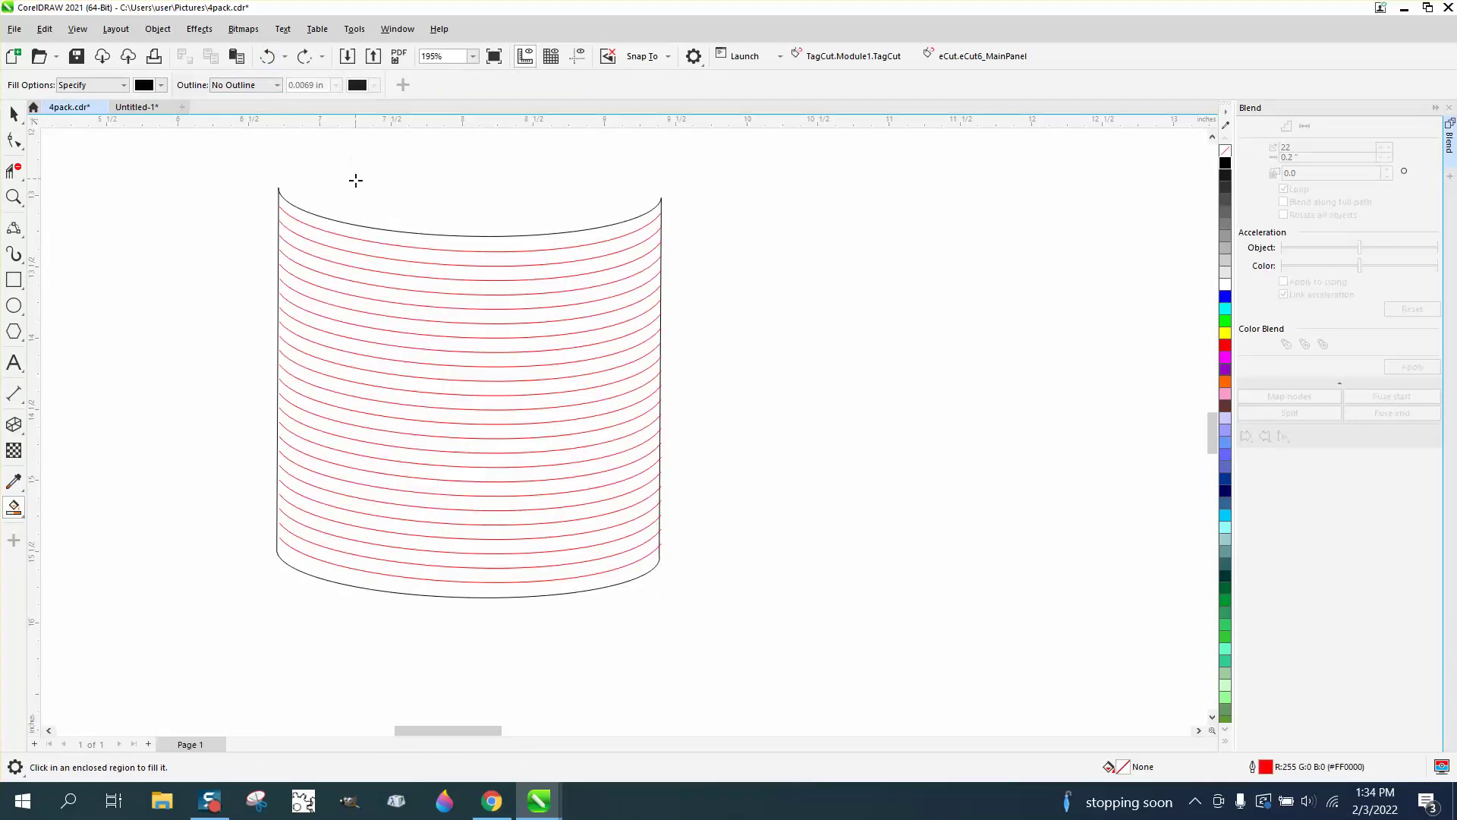
# Inspect where the red curves meet the cylinder's side at its upper corner, and undo the blend.
pyautogui.click(14, 196)
pyautogui.moveTo(205, 179); pyautogui.dragTo(417, 295)
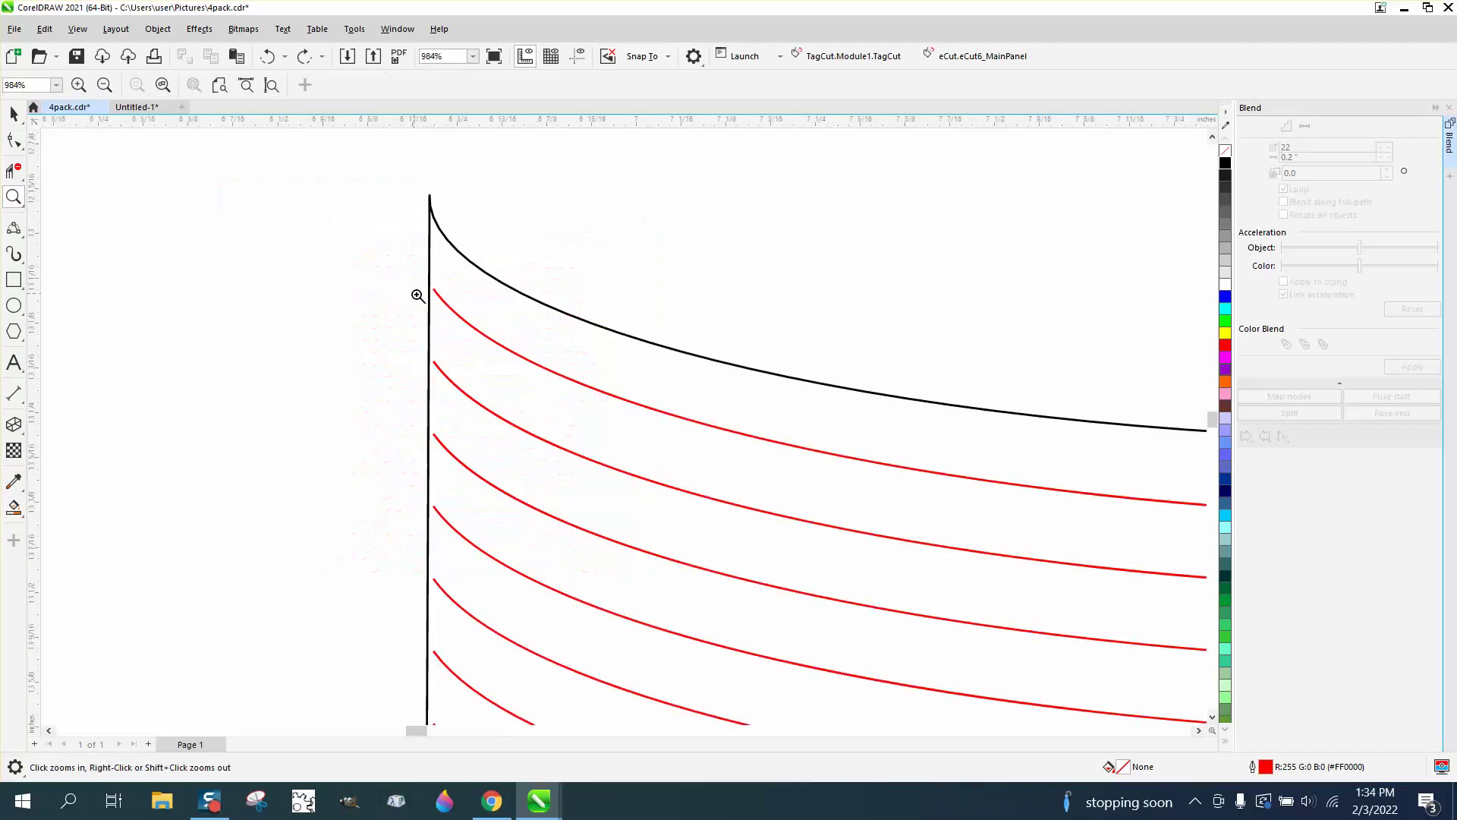
pyautogui.scroll(-4, 409, 290)
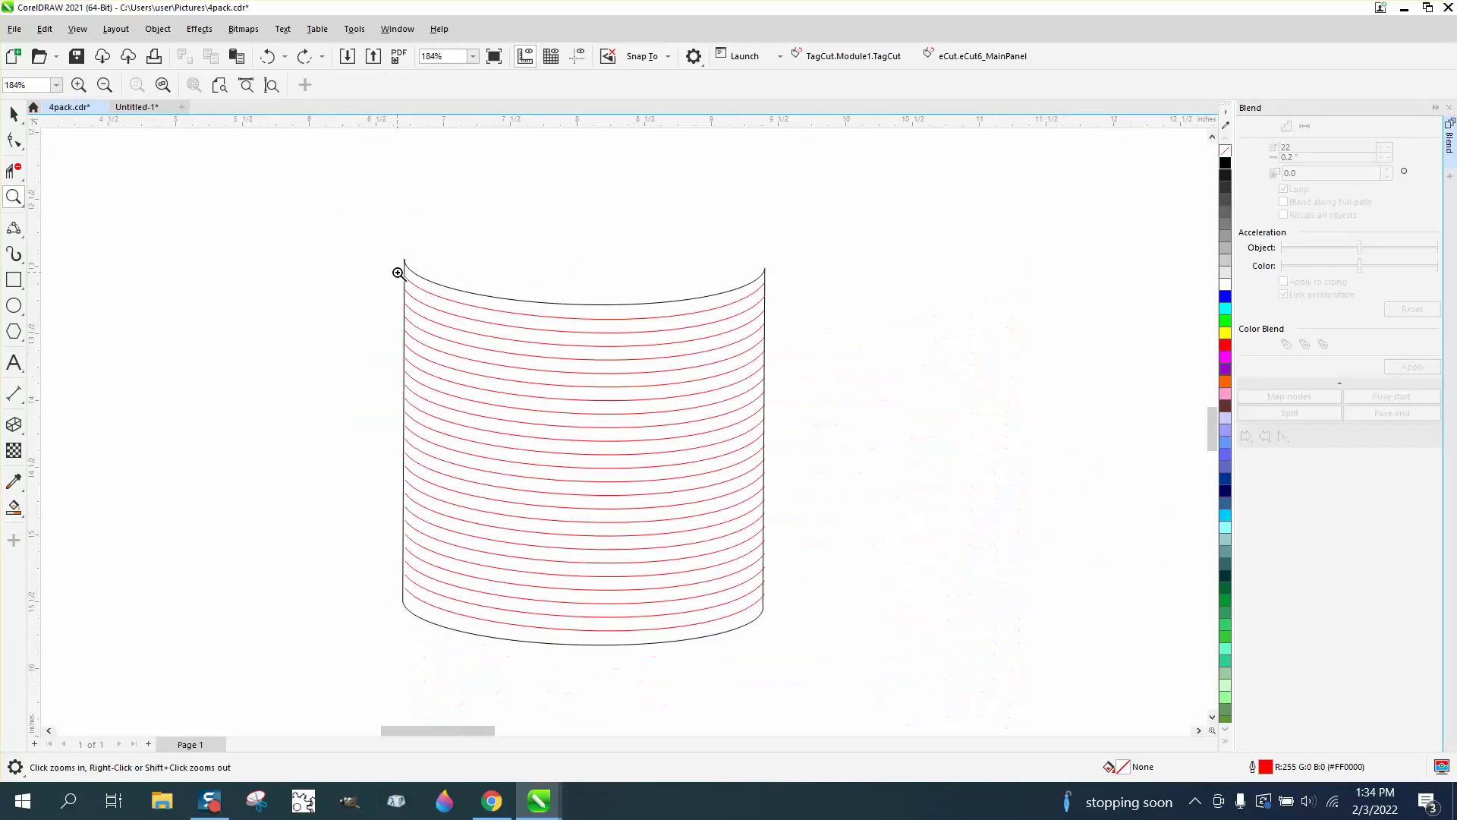
pyautogui.click(14, 140)
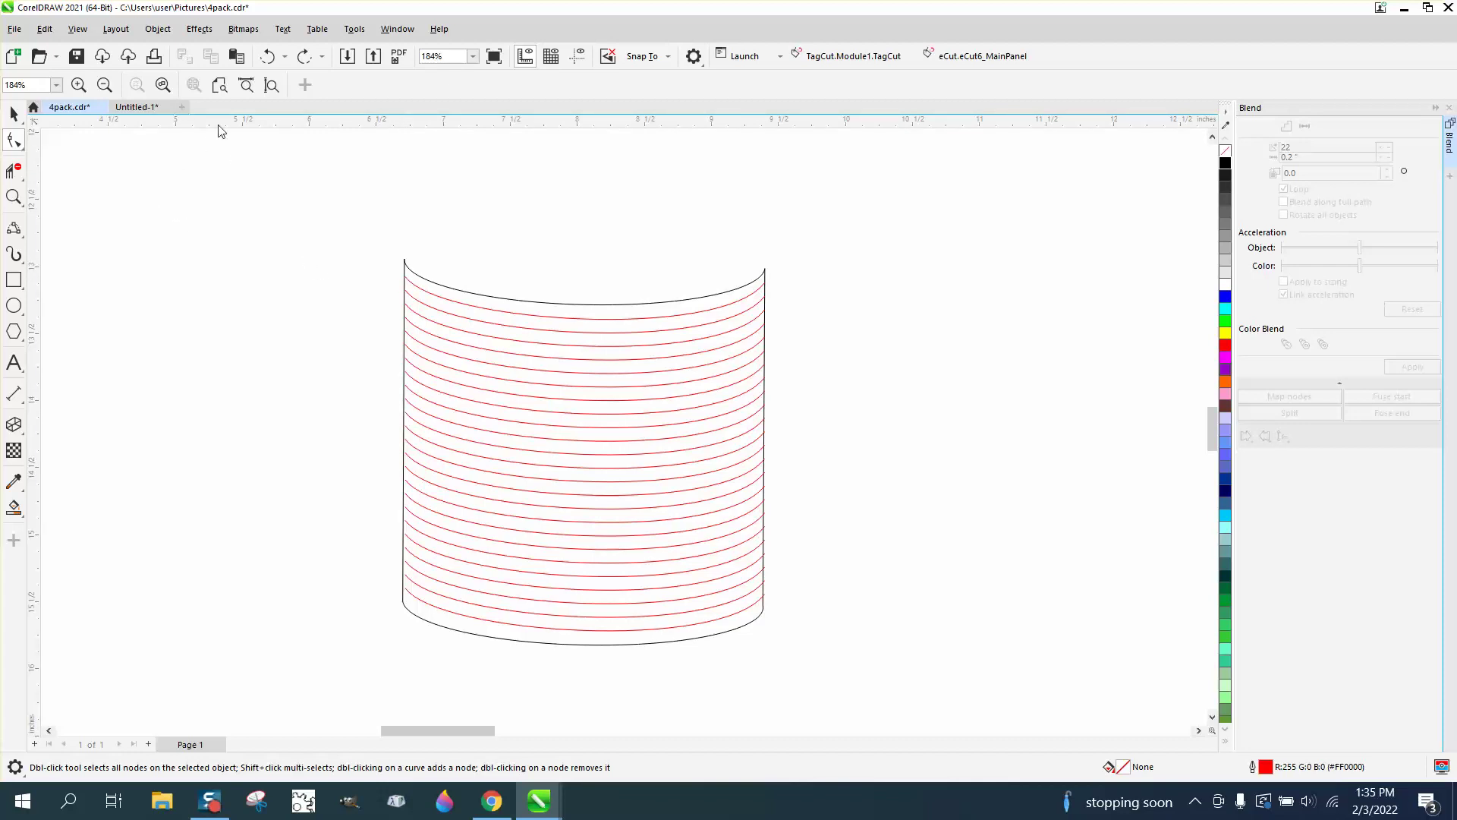
pyautogui.click(270, 56)
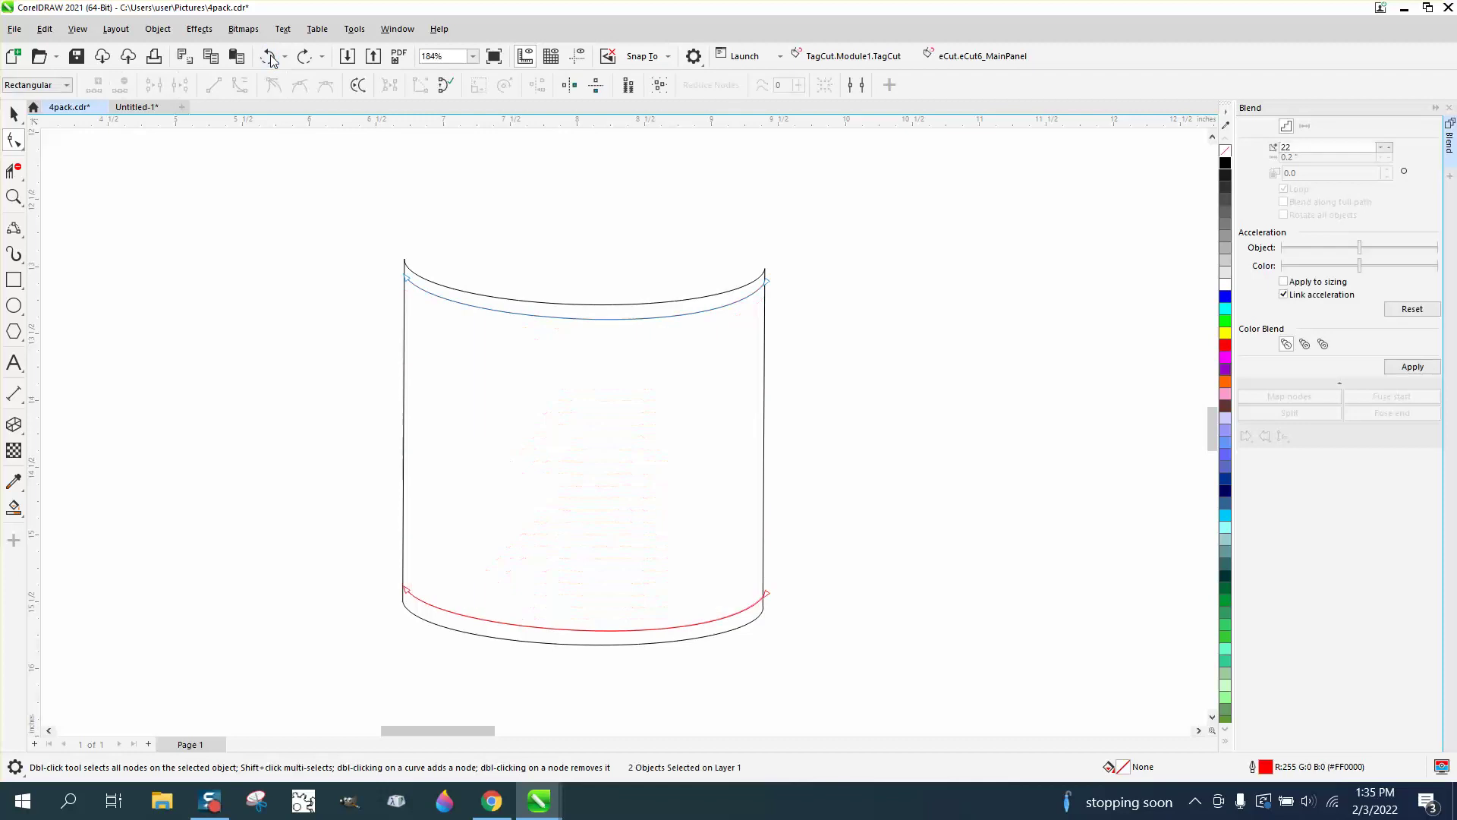
# Extend both ends of the upper red curve slightly past the cylinder outline's vertical sides by moving its end nodes.
pyautogui.click(14, 196)
pyautogui.moveTo(322, 234); pyautogui.dragTo(516, 331)
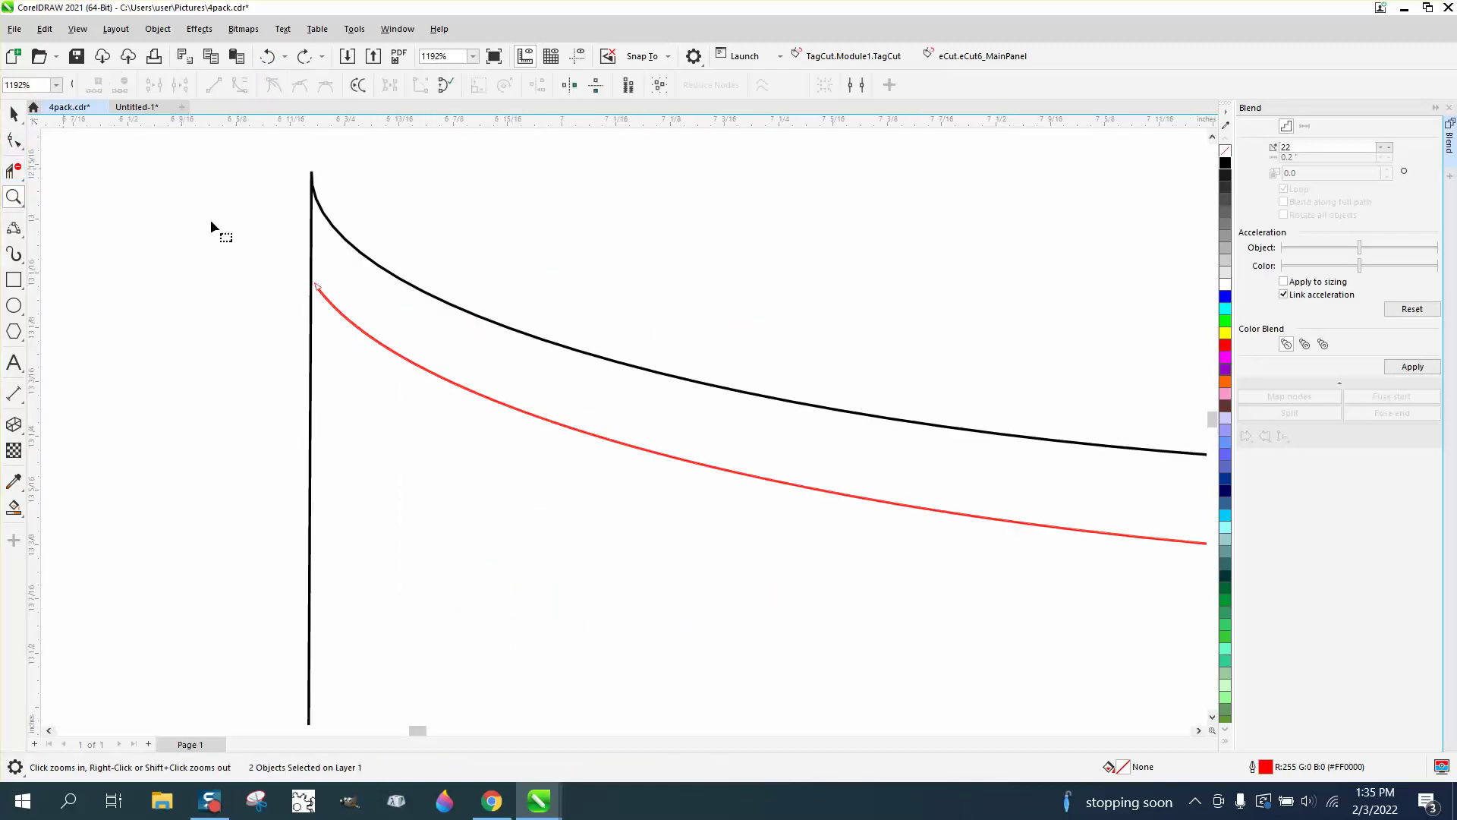
pyautogui.moveTo(317, 287); pyautogui.dragTo(303, 281)
pyautogui.scroll(-1, 246, 279)
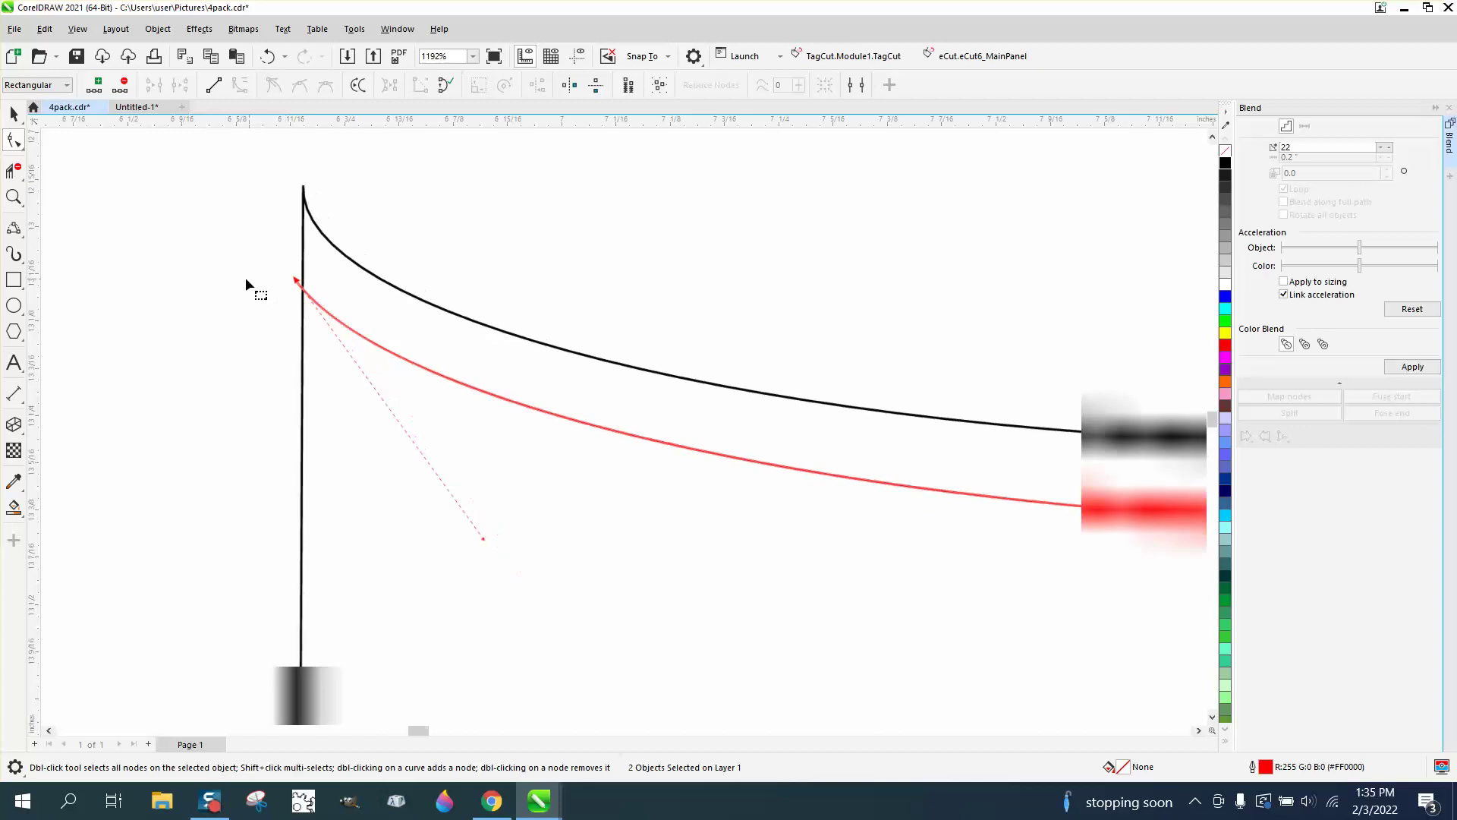
pyautogui.scroll(-3, 244, 281)
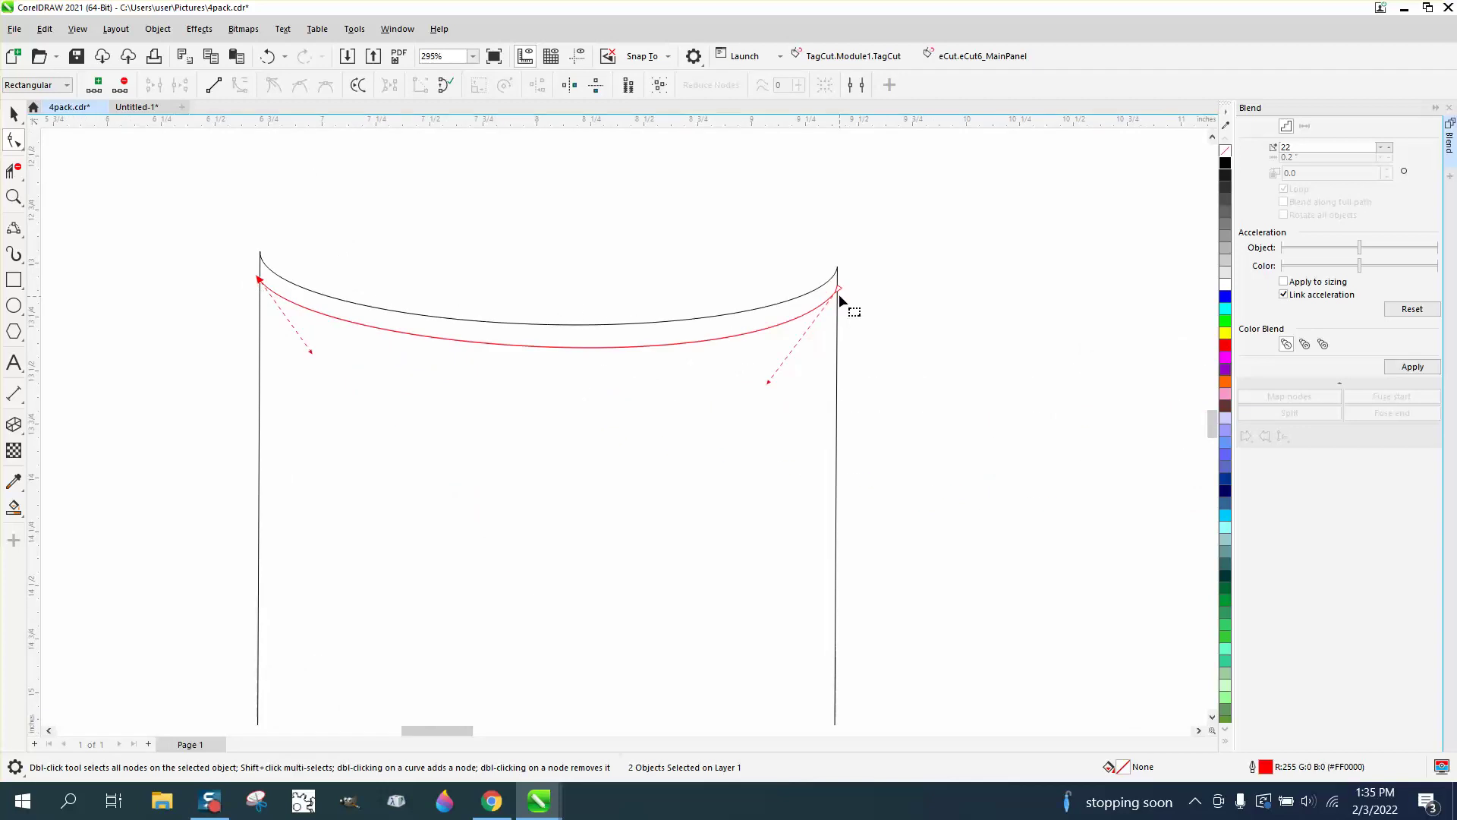
pyautogui.click(839, 292)
pyautogui.scroll(-1, 732, 415)
# Extend the lower red curve's left end node slightly past the outline's vertical side.
pyautogui.click(14, 197)
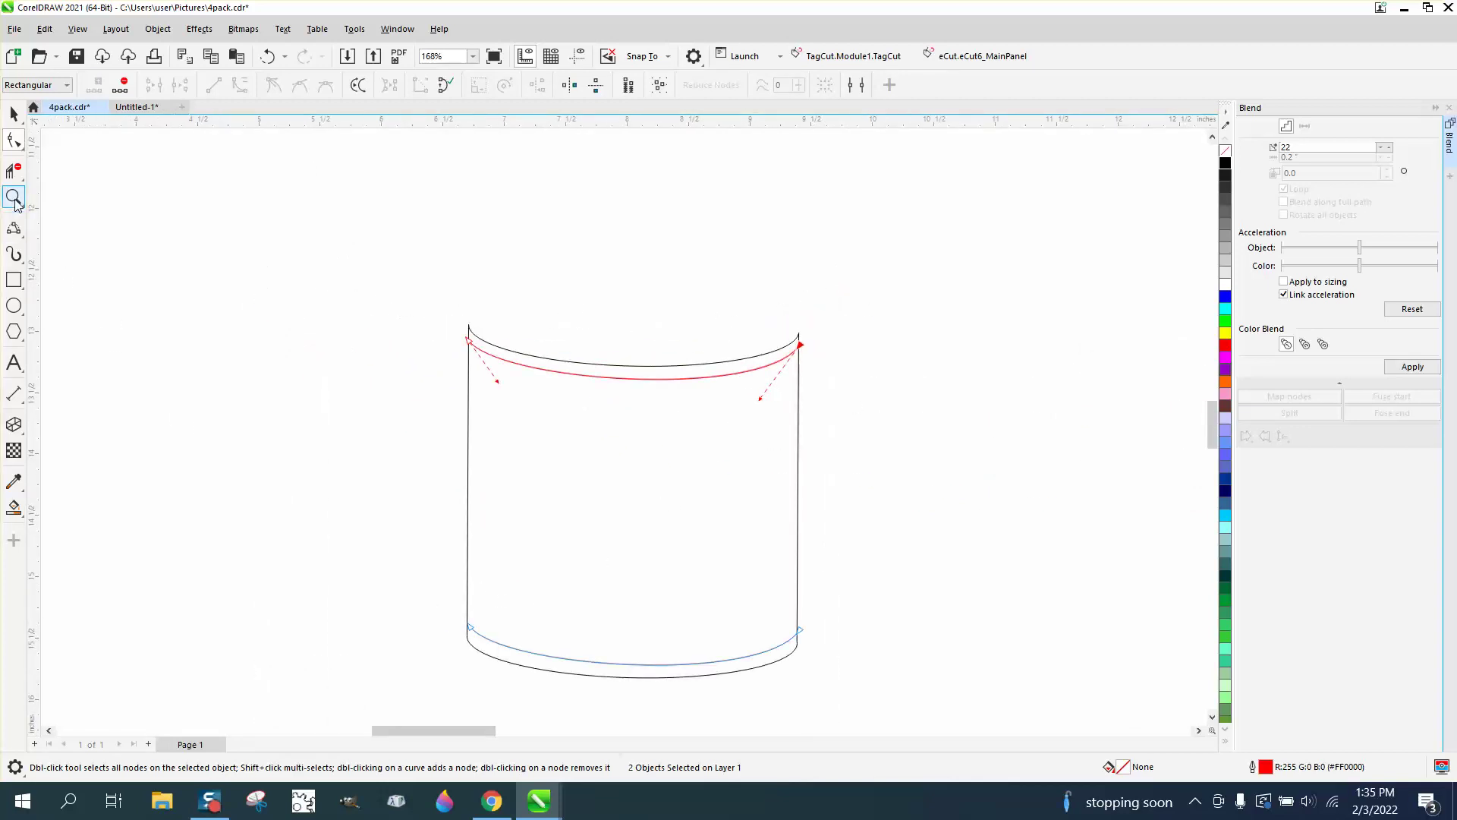
pyautogui.moveTo(432, 526); pyautogui.dragTo(683, 661)
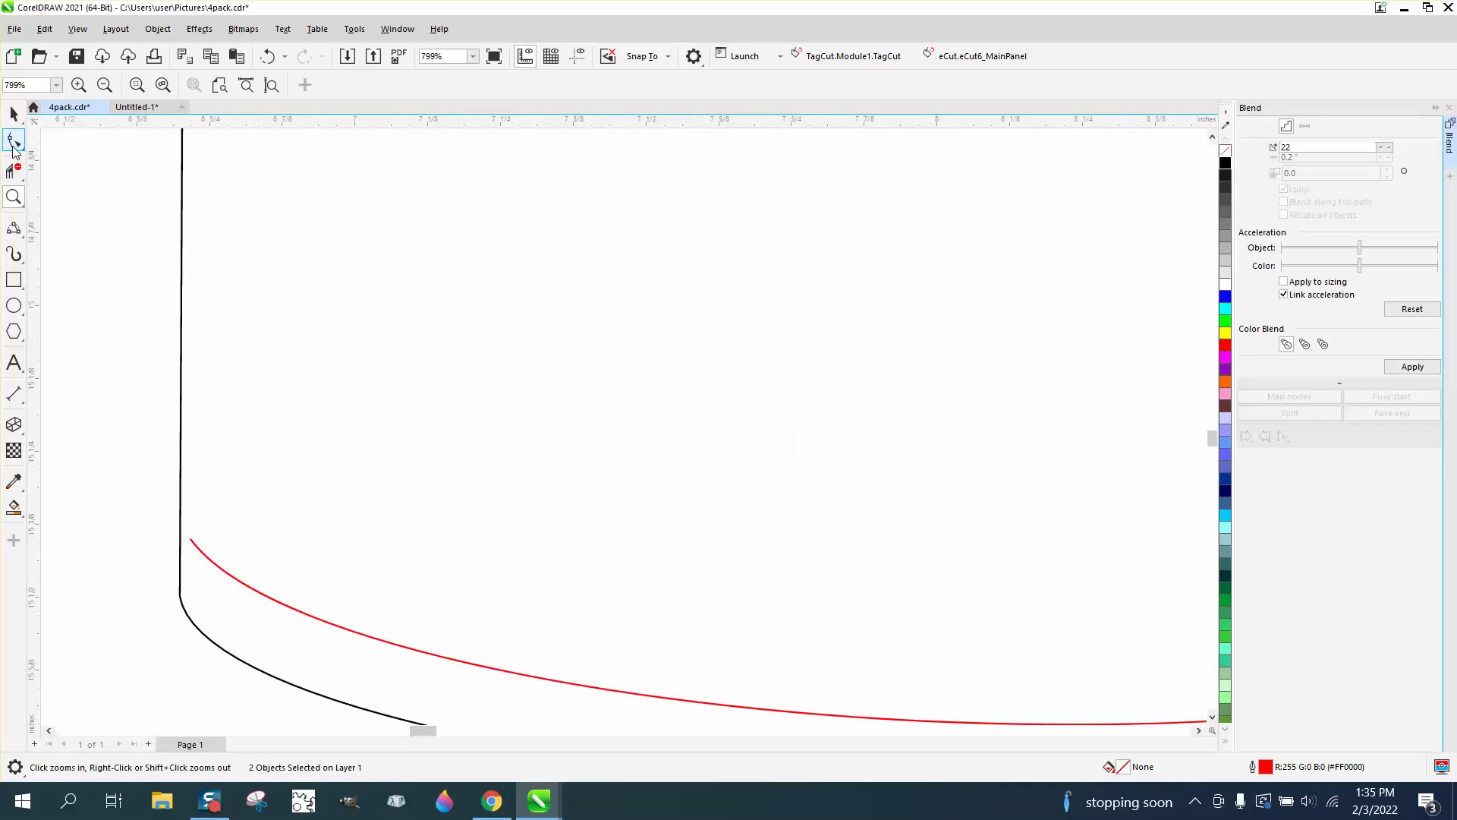
pyautogui.click(14, 140)
pyautogui.moveTo(186, 541); pyautogui.dragTo(175, 522)
pyautogui.scroll(-4, 174, 522)
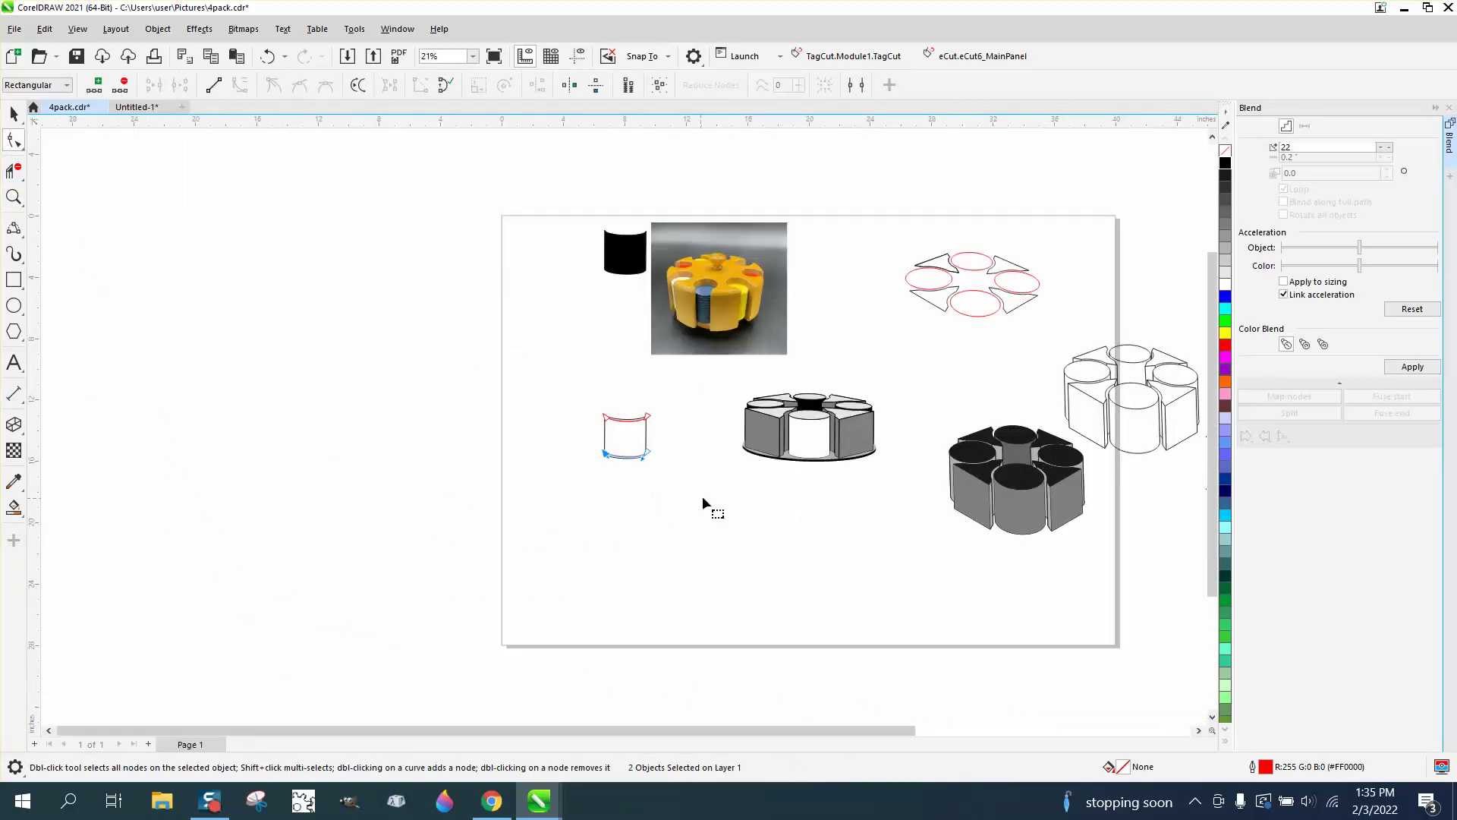
pyautogui.click(14, 197)
pyautogui.moveTo(612, 423); pyautogui.dragTo(696, 481)
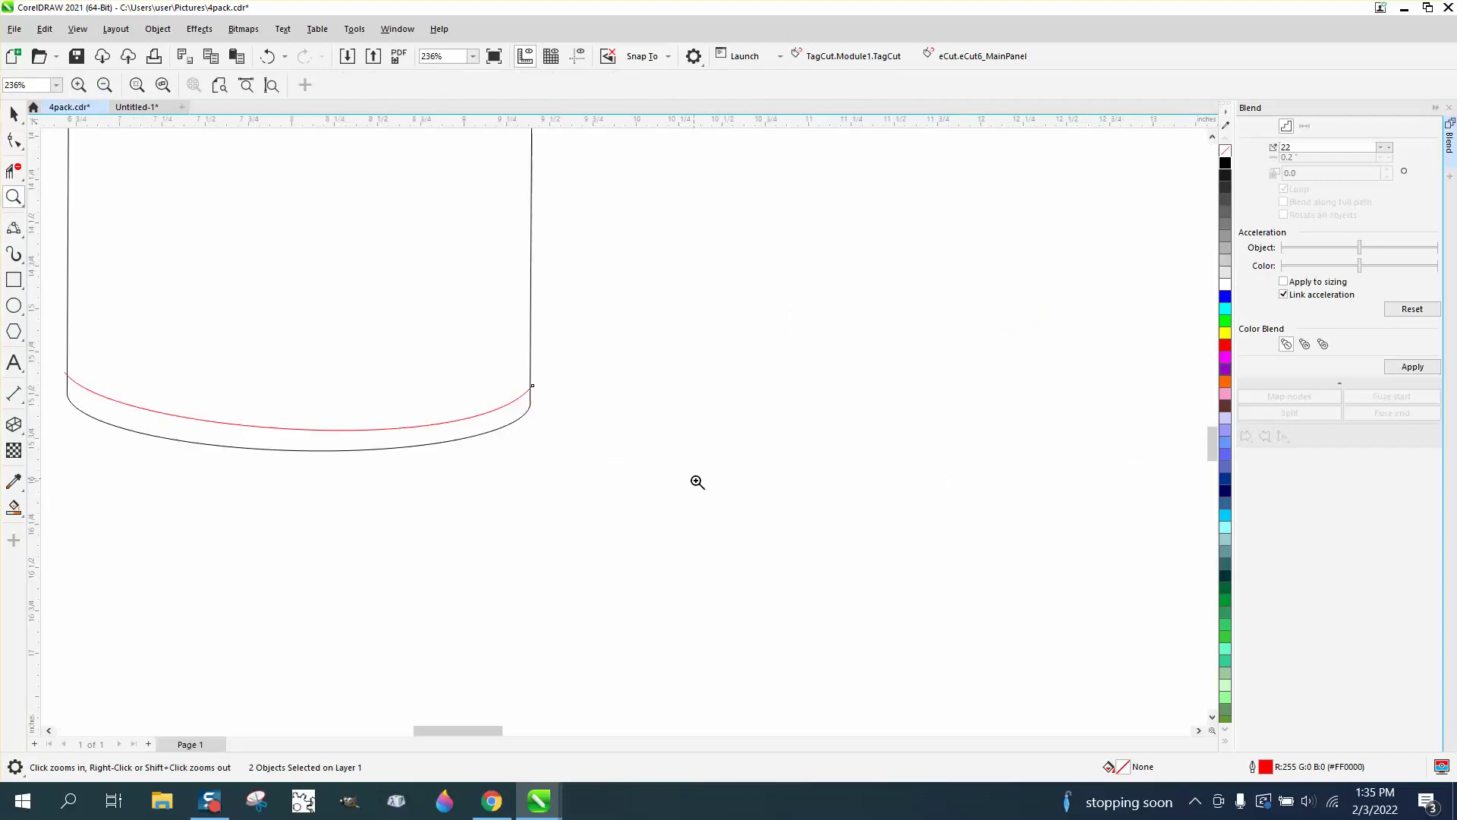
pyautogui.click(14, 113)
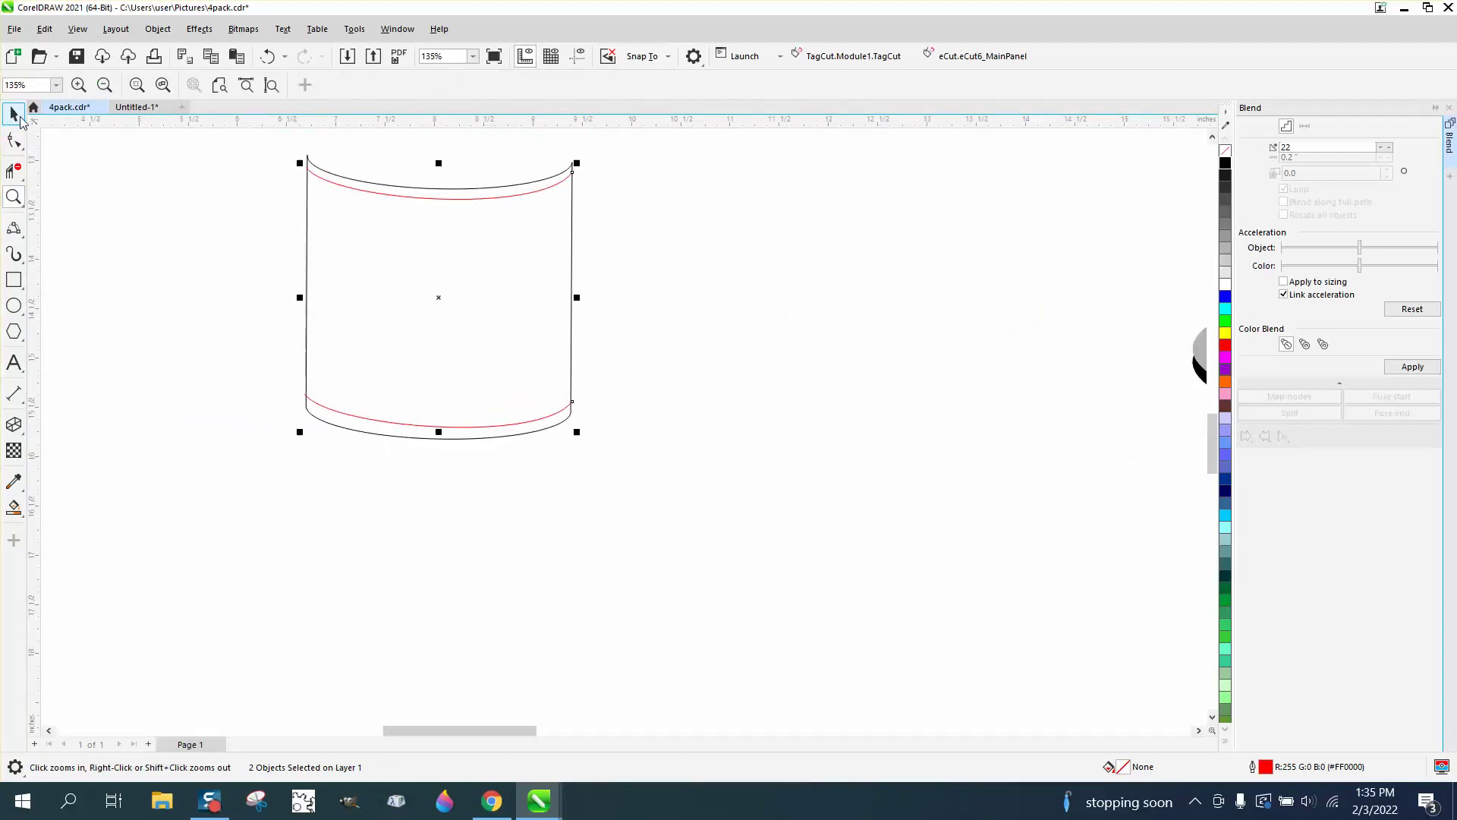
pyautogui.click(542, 199)
pyautogui.click(542, 192)
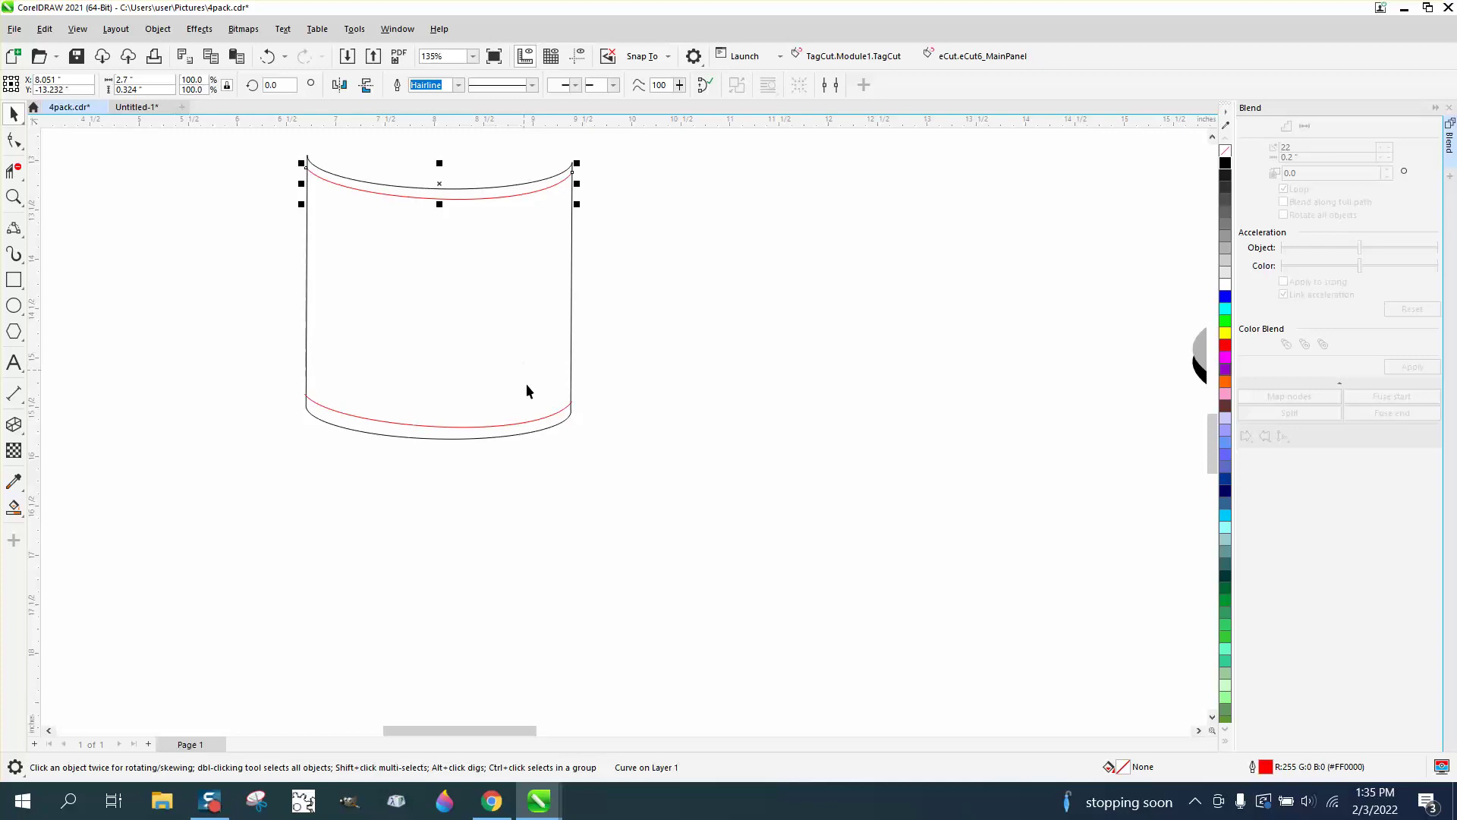
pyautogui.keyDown('shift'); pyautogui.click(551, 431); pyautogui.keyUp('shift')
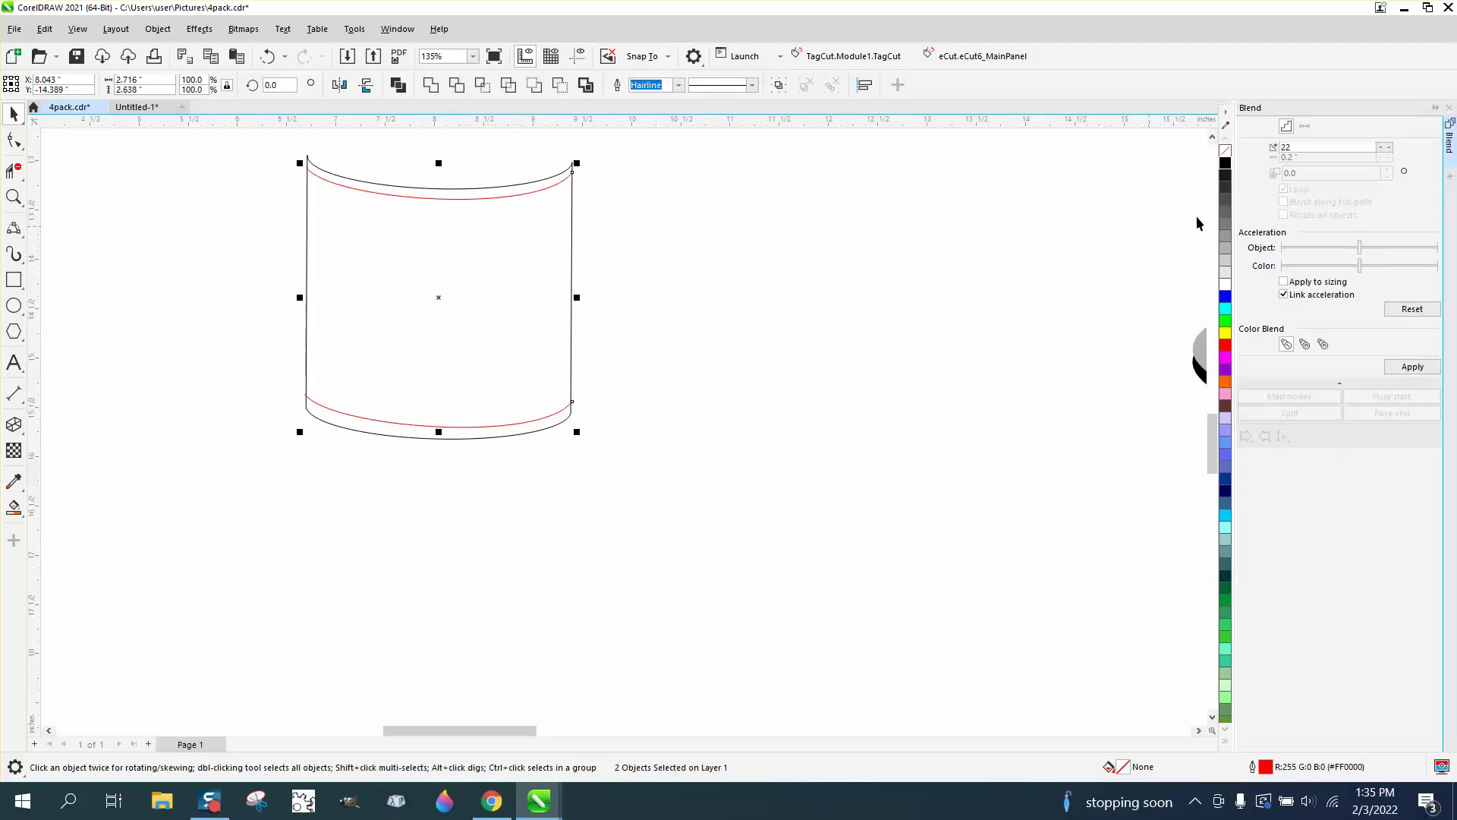
pyautogui.click(926, 305)
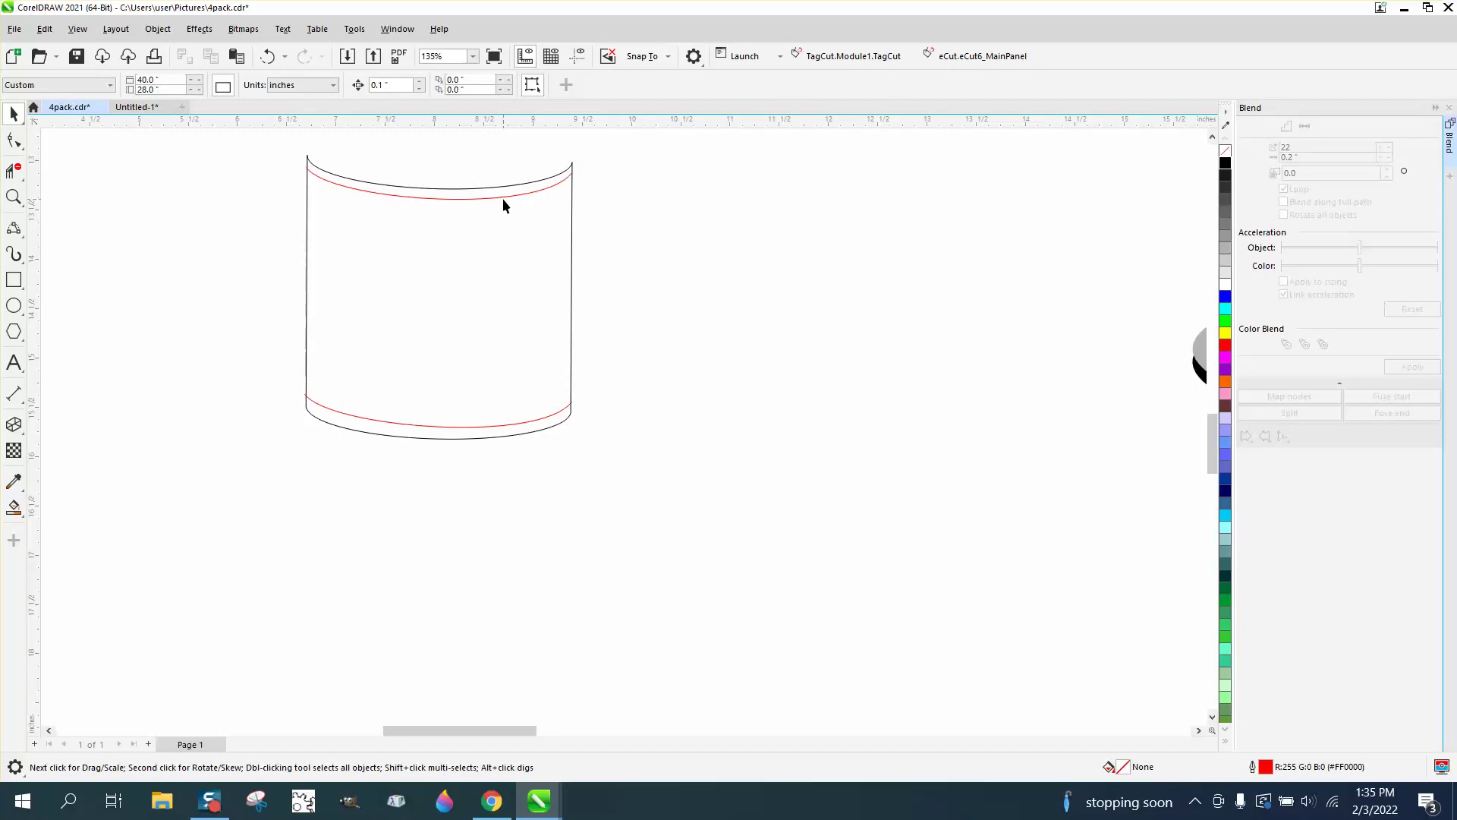
pyautogui.click(503, 198)
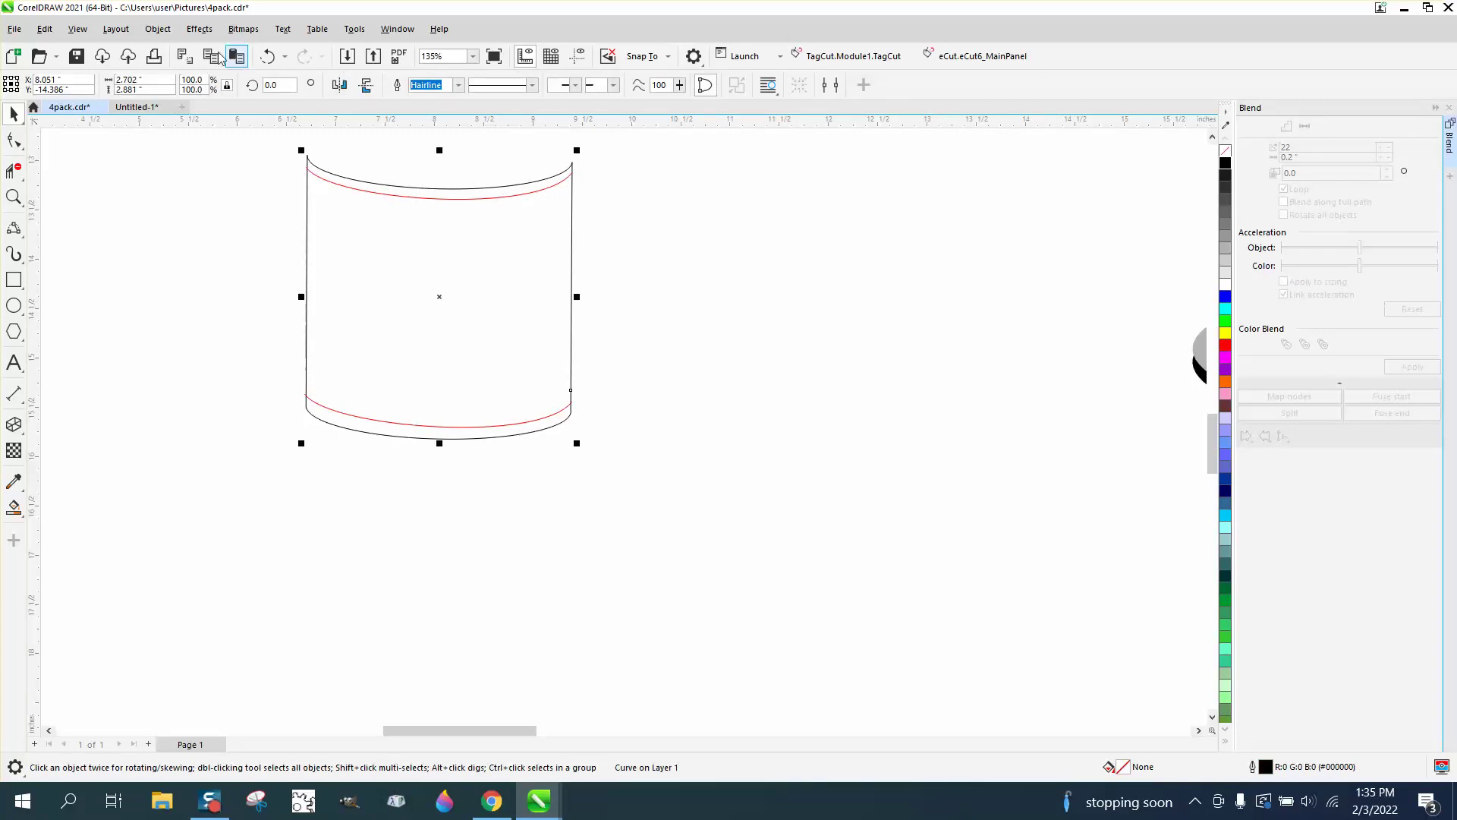
pyautogui.click(158, 29)
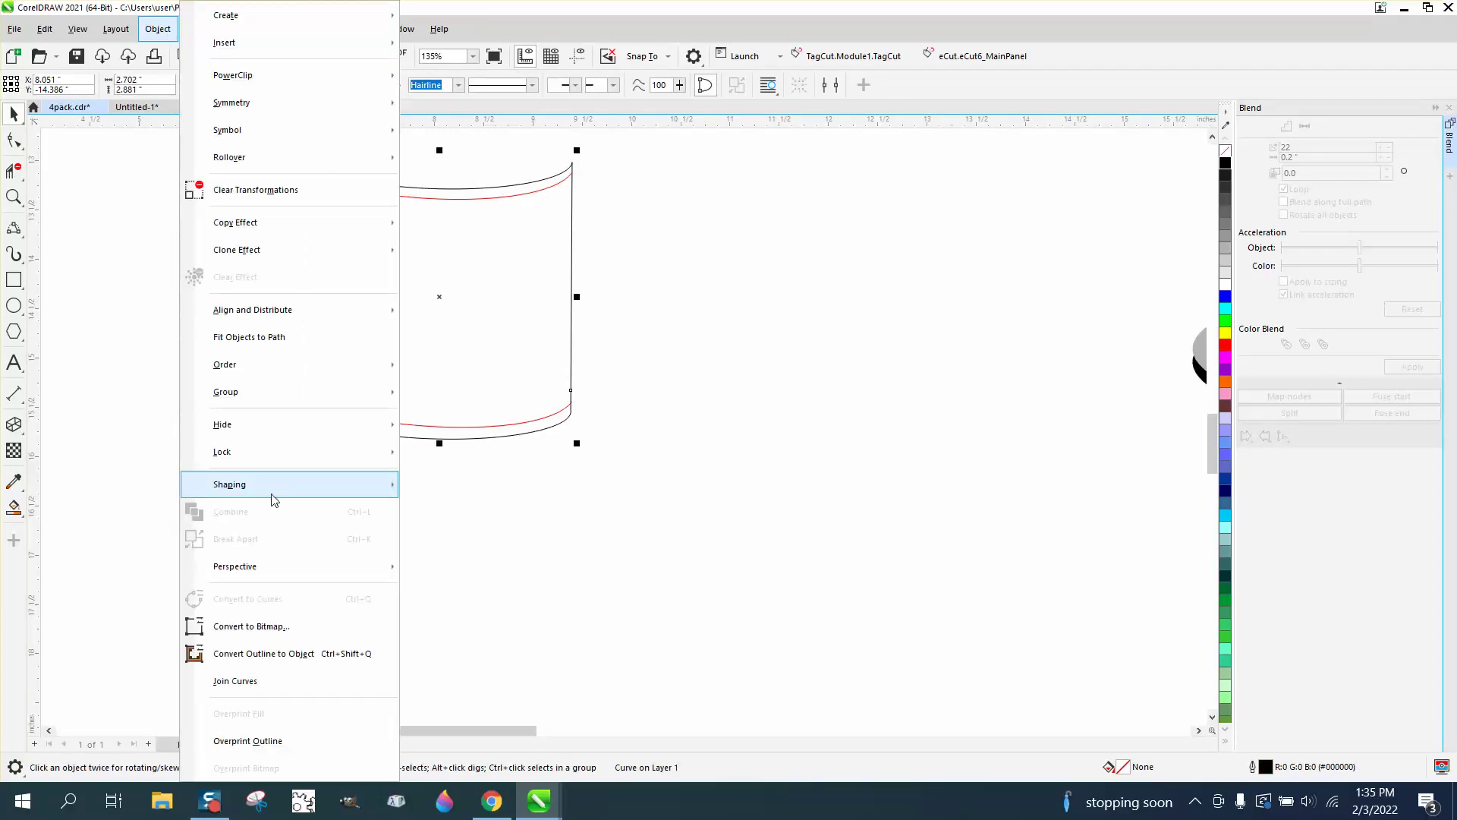
pyautogui.moveTo(375, 402)
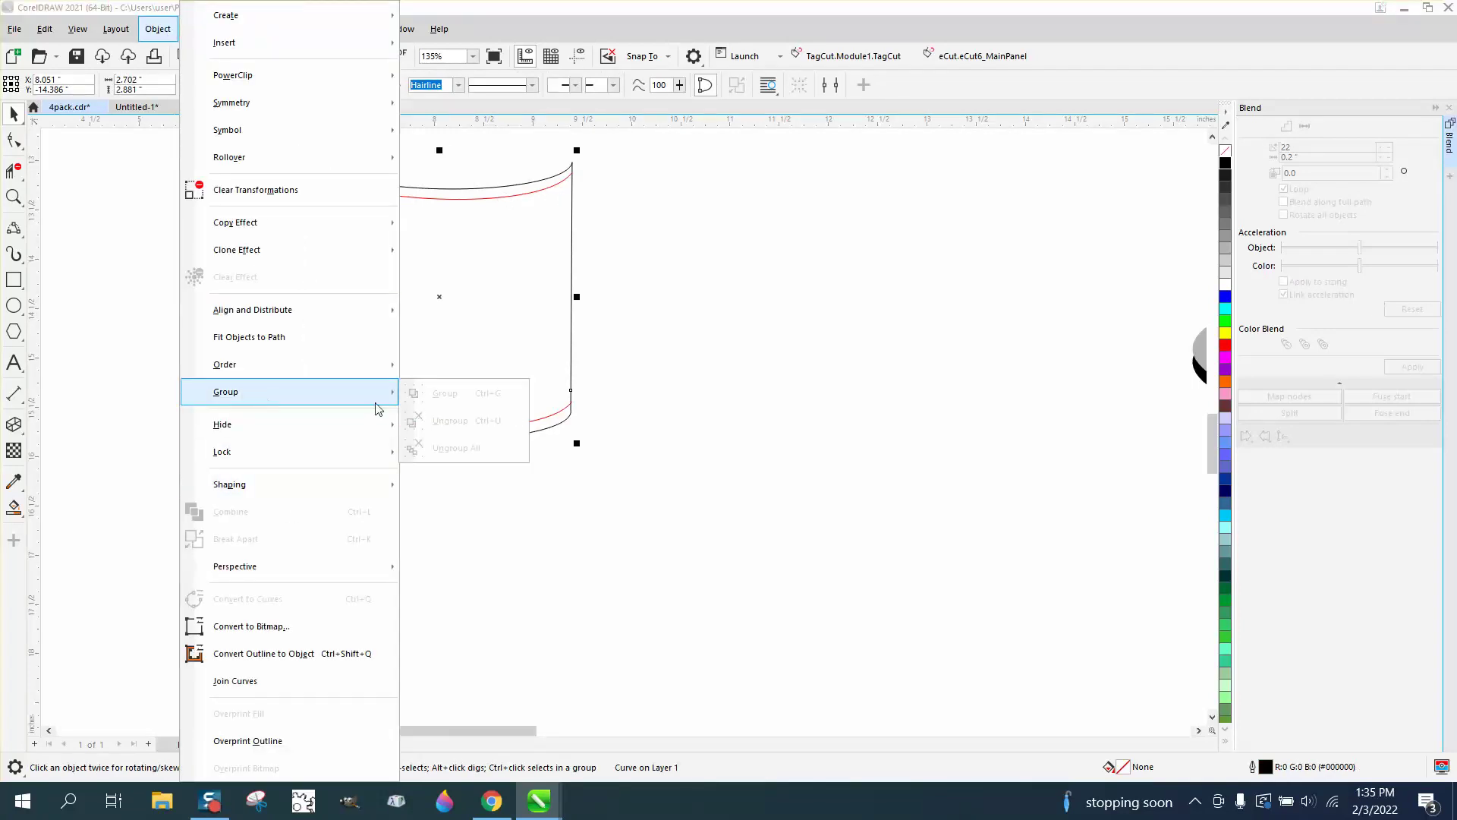
pyautogui.click(686, 497)
# Select the lower and upper red curves and blend them with 22 steps.
pyautogui.click(523, 424)
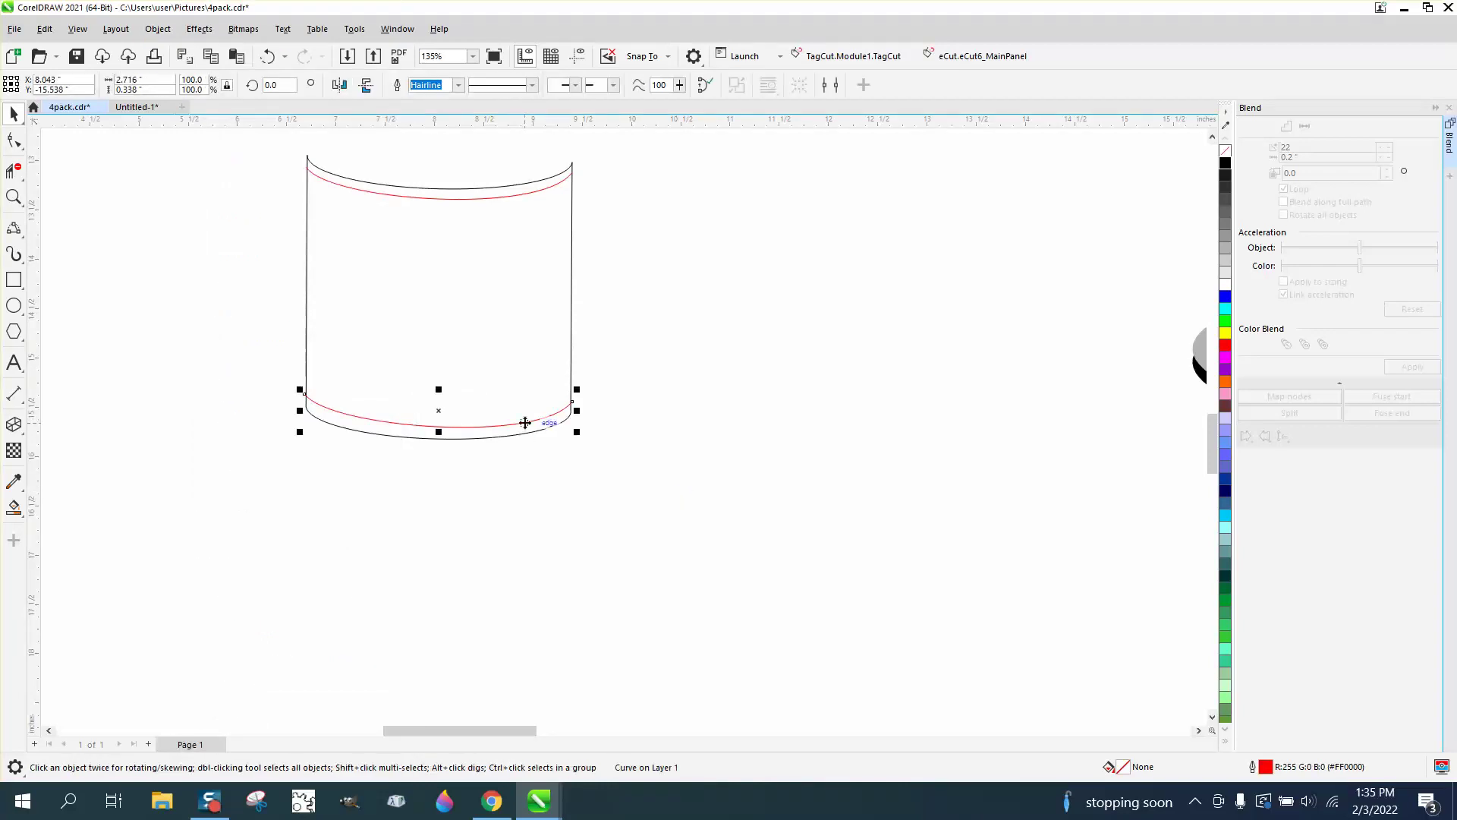
pyautogui.keyDown('shift'); pyautogui.click(511, 199); pyautogui.keyUp('shift')
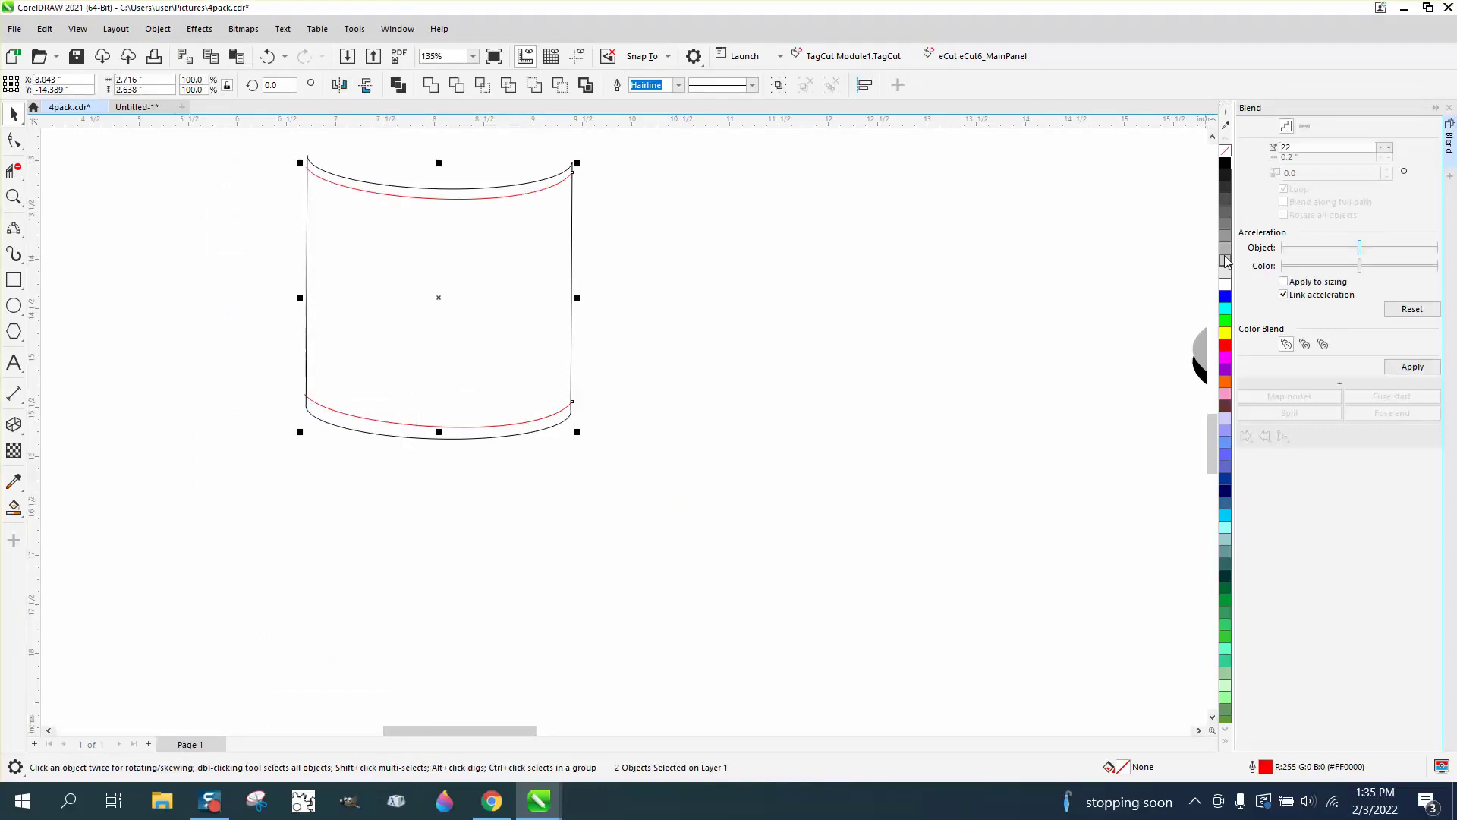
pyautogui.click(1413, 367)
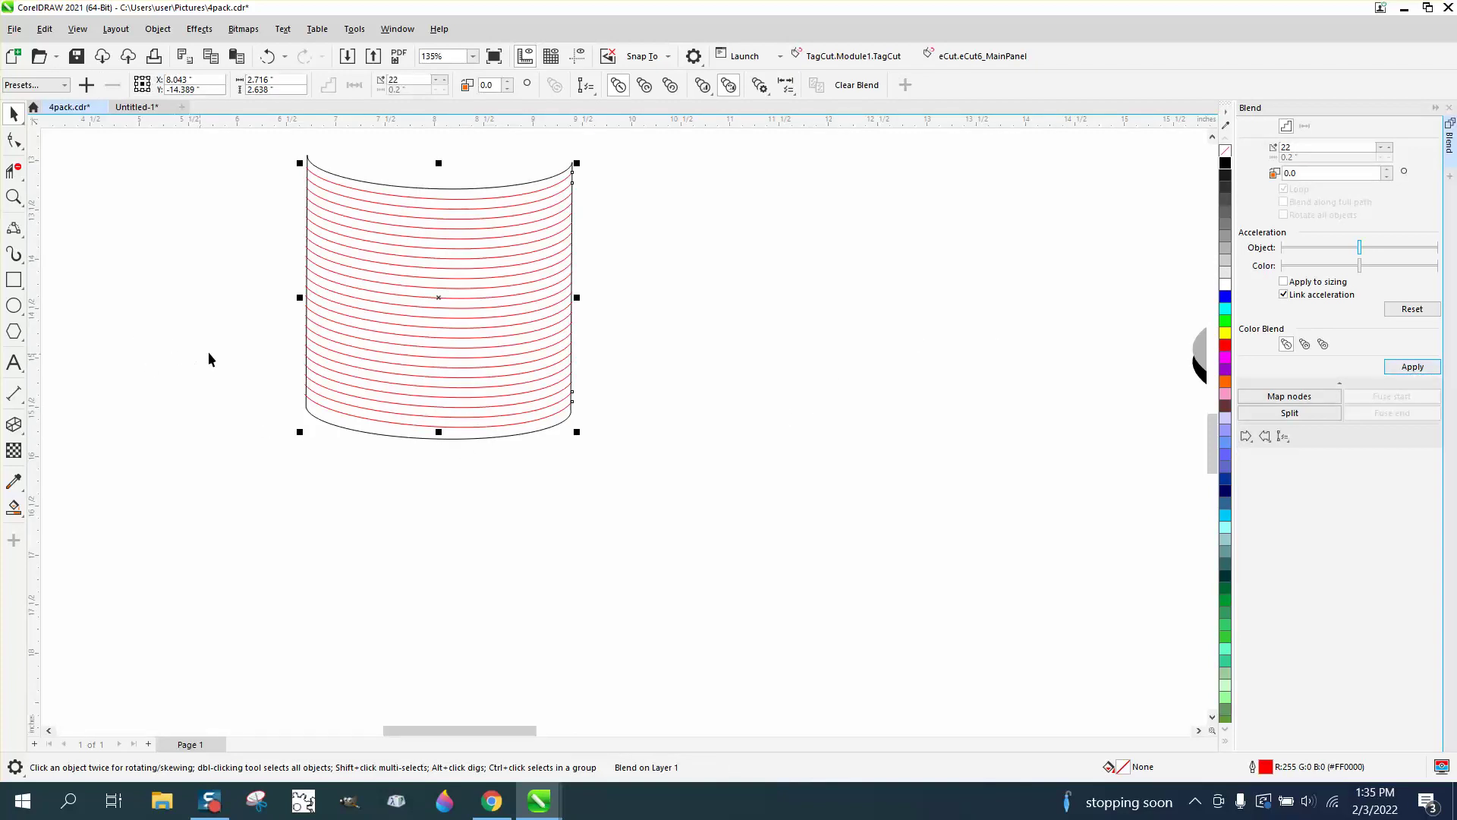
# Use Smart Fill to fill the top band and the next two alternate bands of the cylinder with black and no outline.
pyautogui.click(13, 507)
pyautogui.click(388, 192)
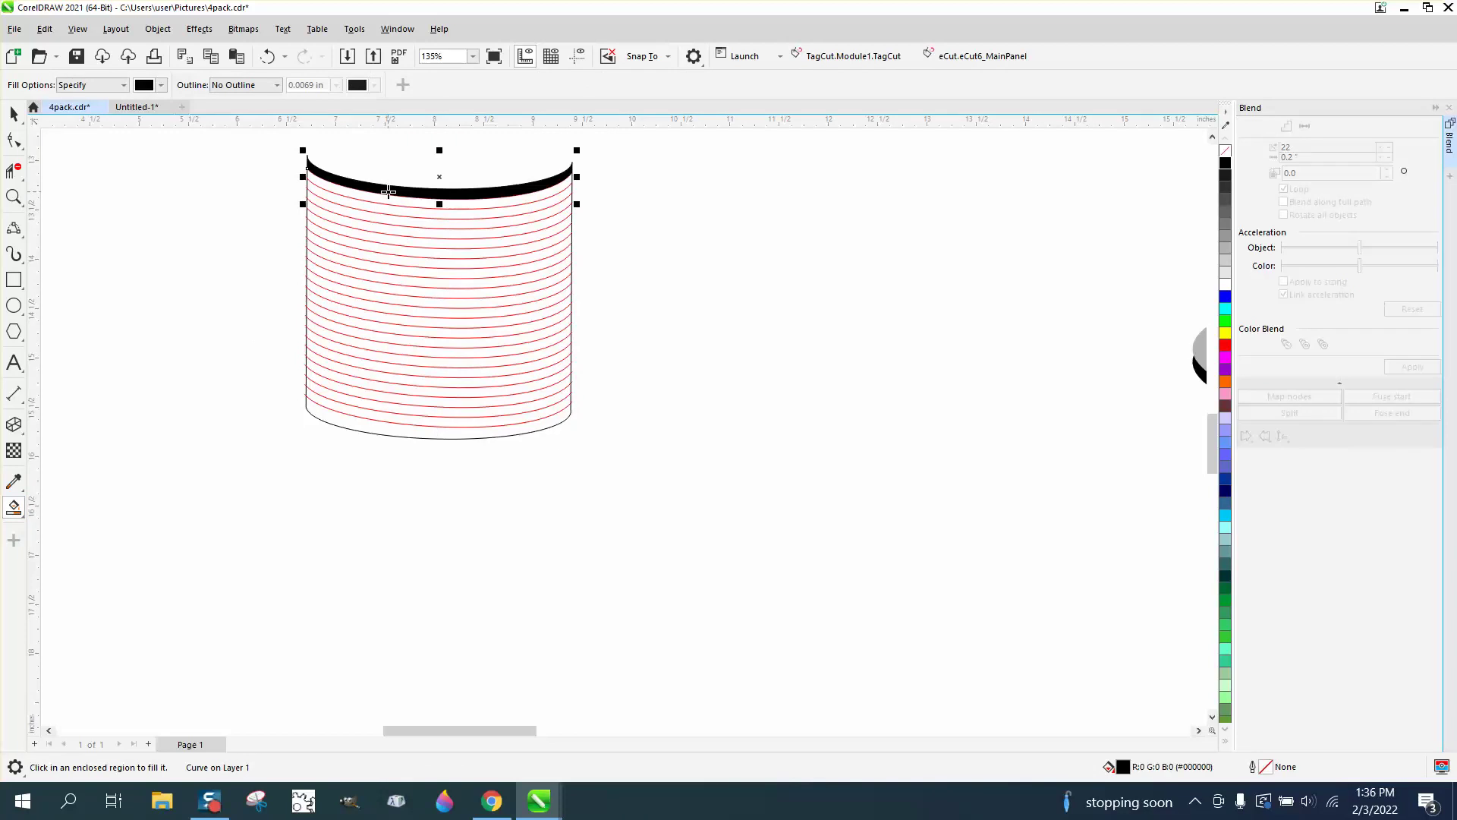
pyautogui.scroll(-2, 393, 192)
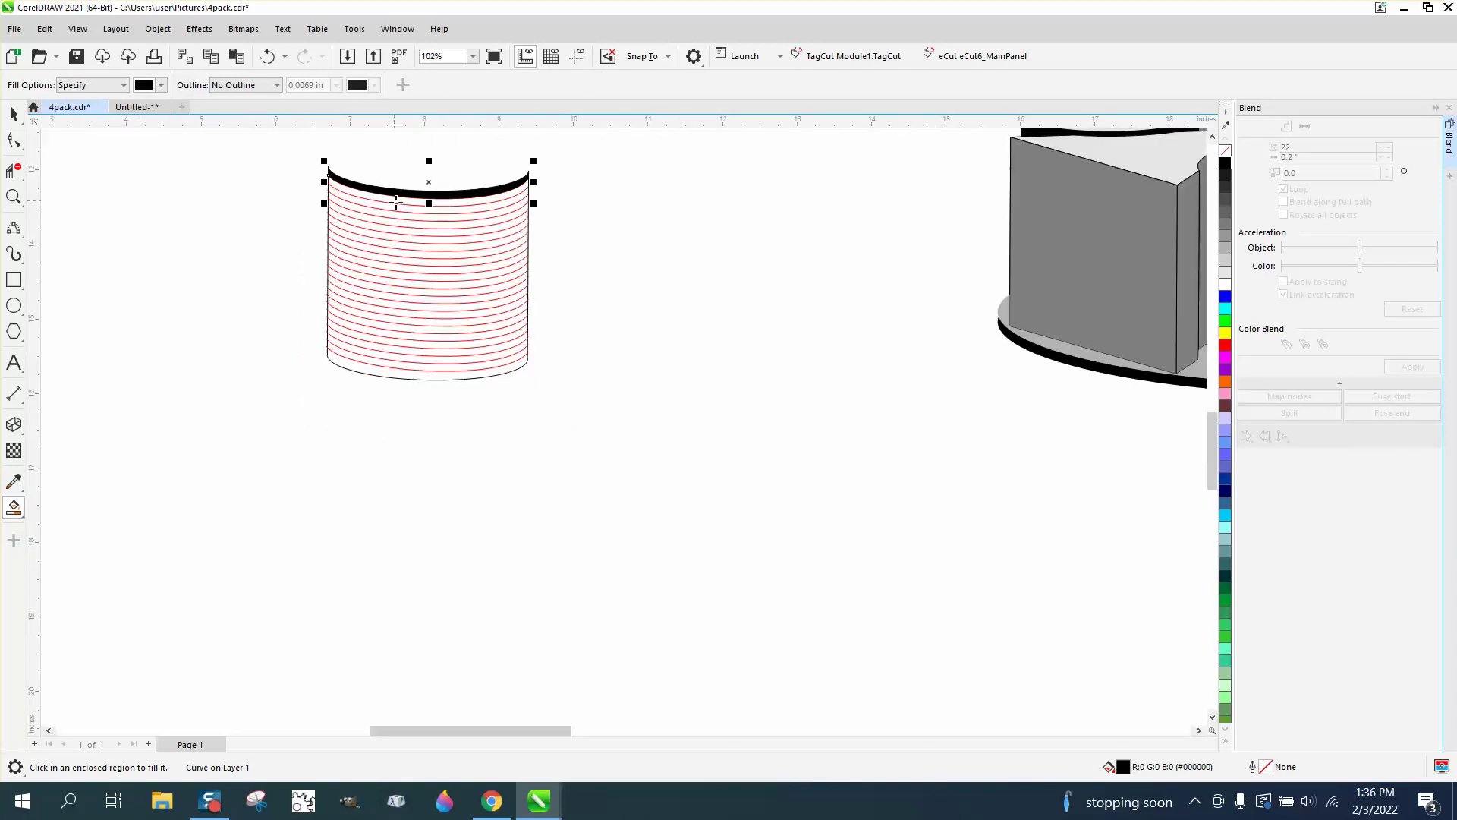
pyautogui.click(459, 212)
pyautogui.click(472, 225)
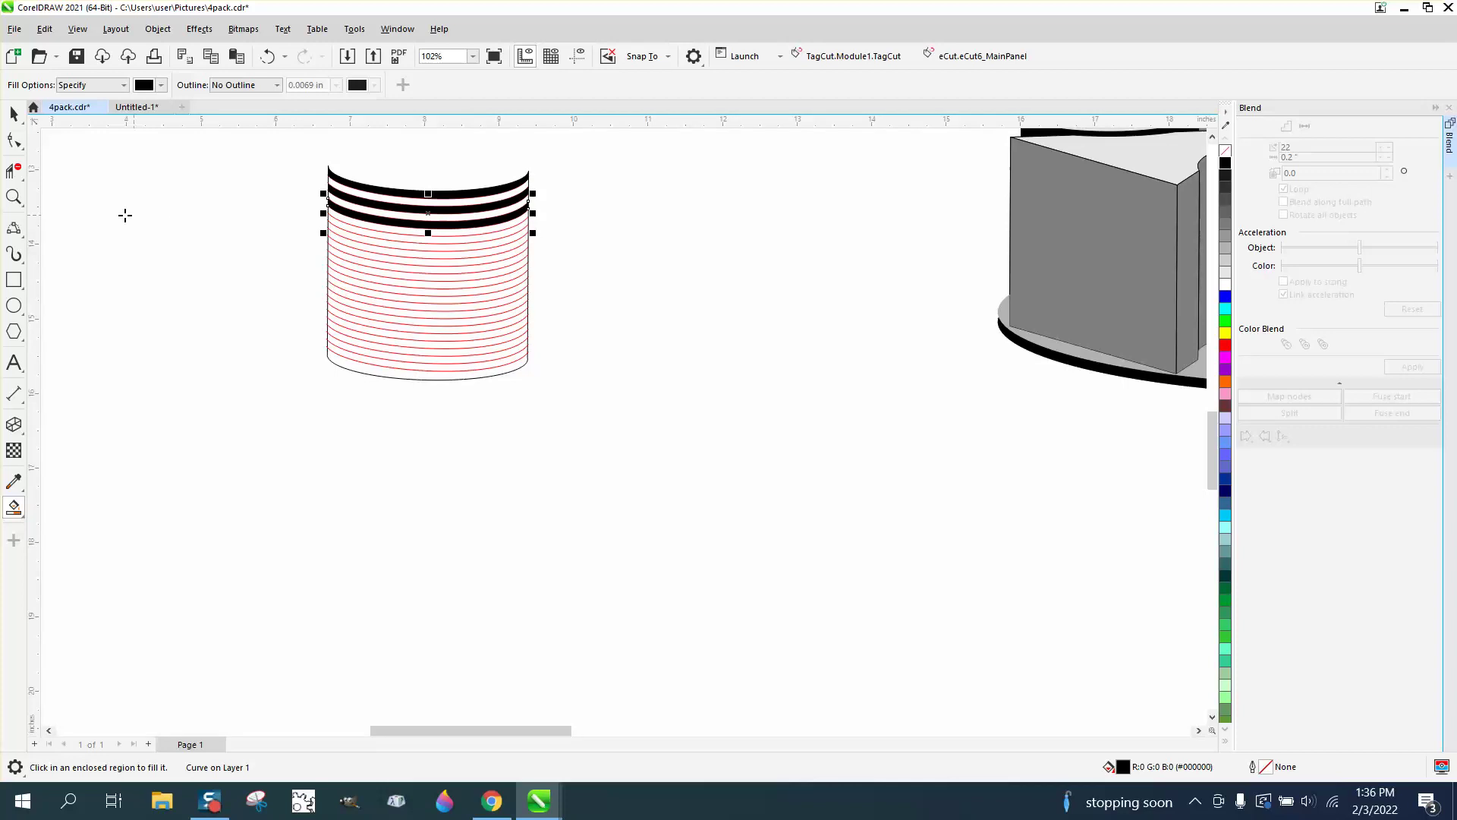
# Use Smart Fill to continue filling every other band of the cylinder black with no outline, leaving the two lowest bands unfilled.
pyautogui.click(14, 196)
pyautogui.moveTo(296, 162); pyautogui.dragTo(710, 456)
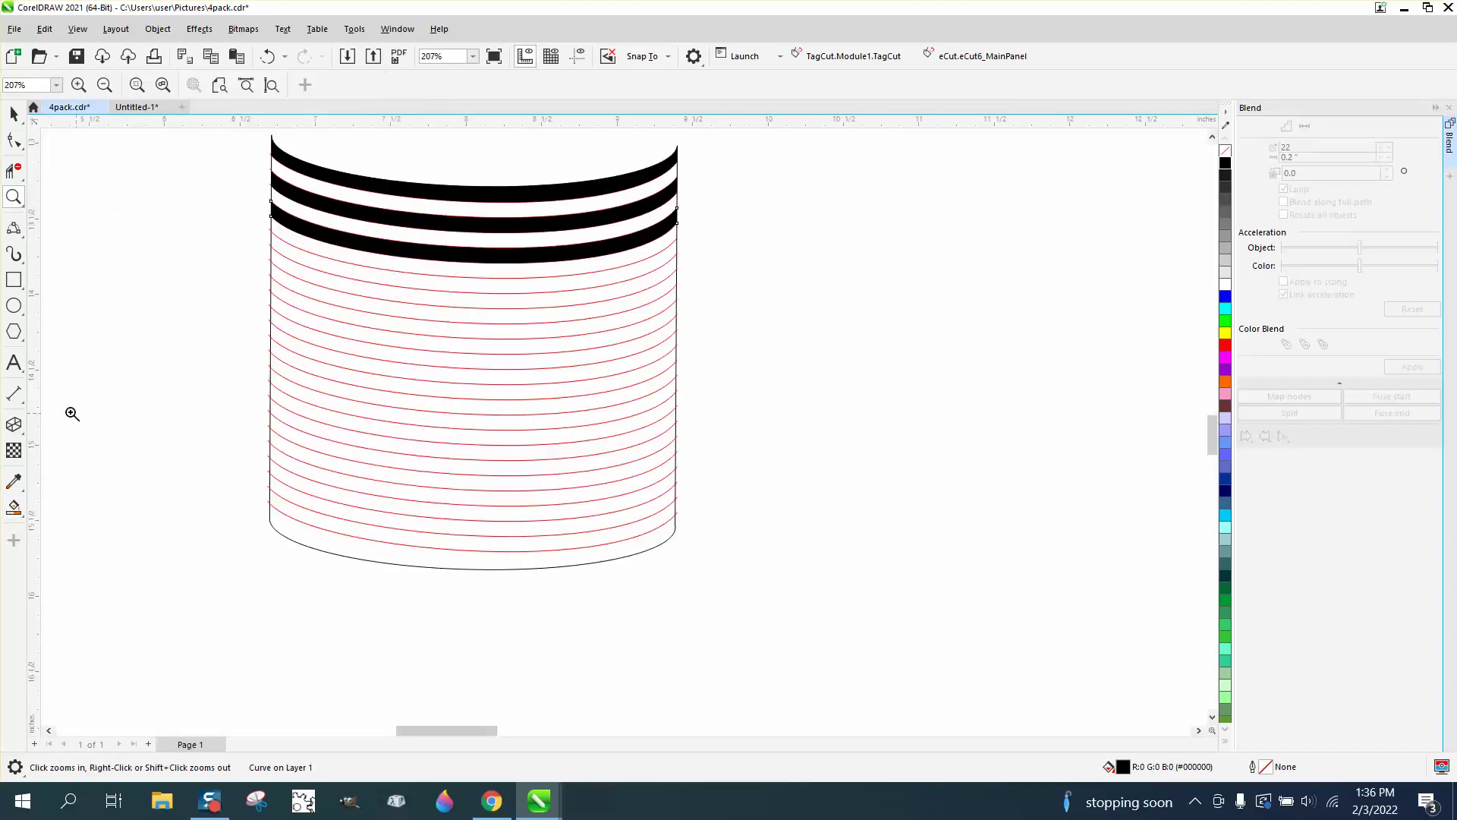
pyautogui.click(14, 507)
pyautogui.click(346, 278)
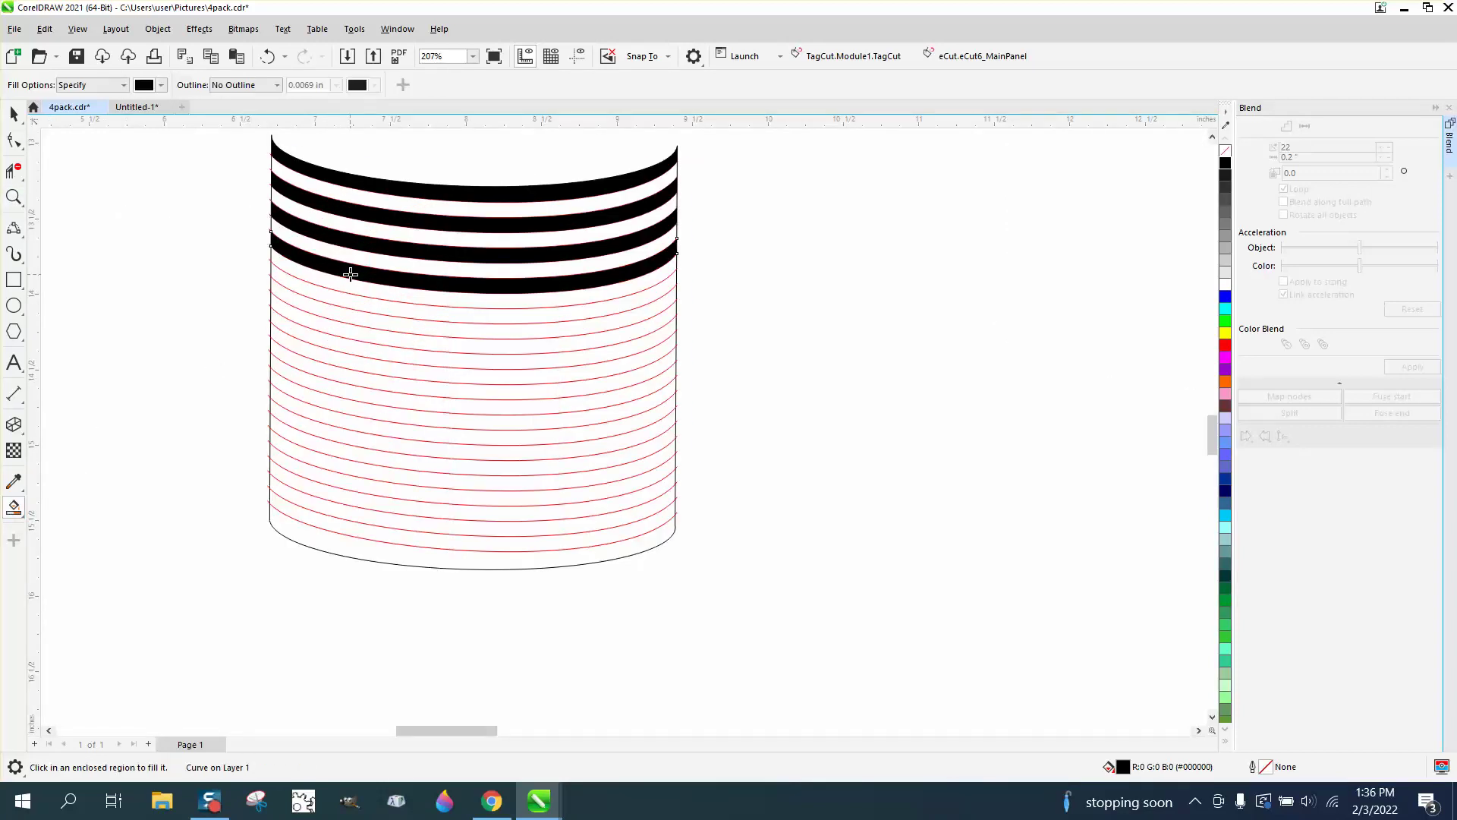
pyautogui.click(349, 300)
pyautogui.click(351, 341)
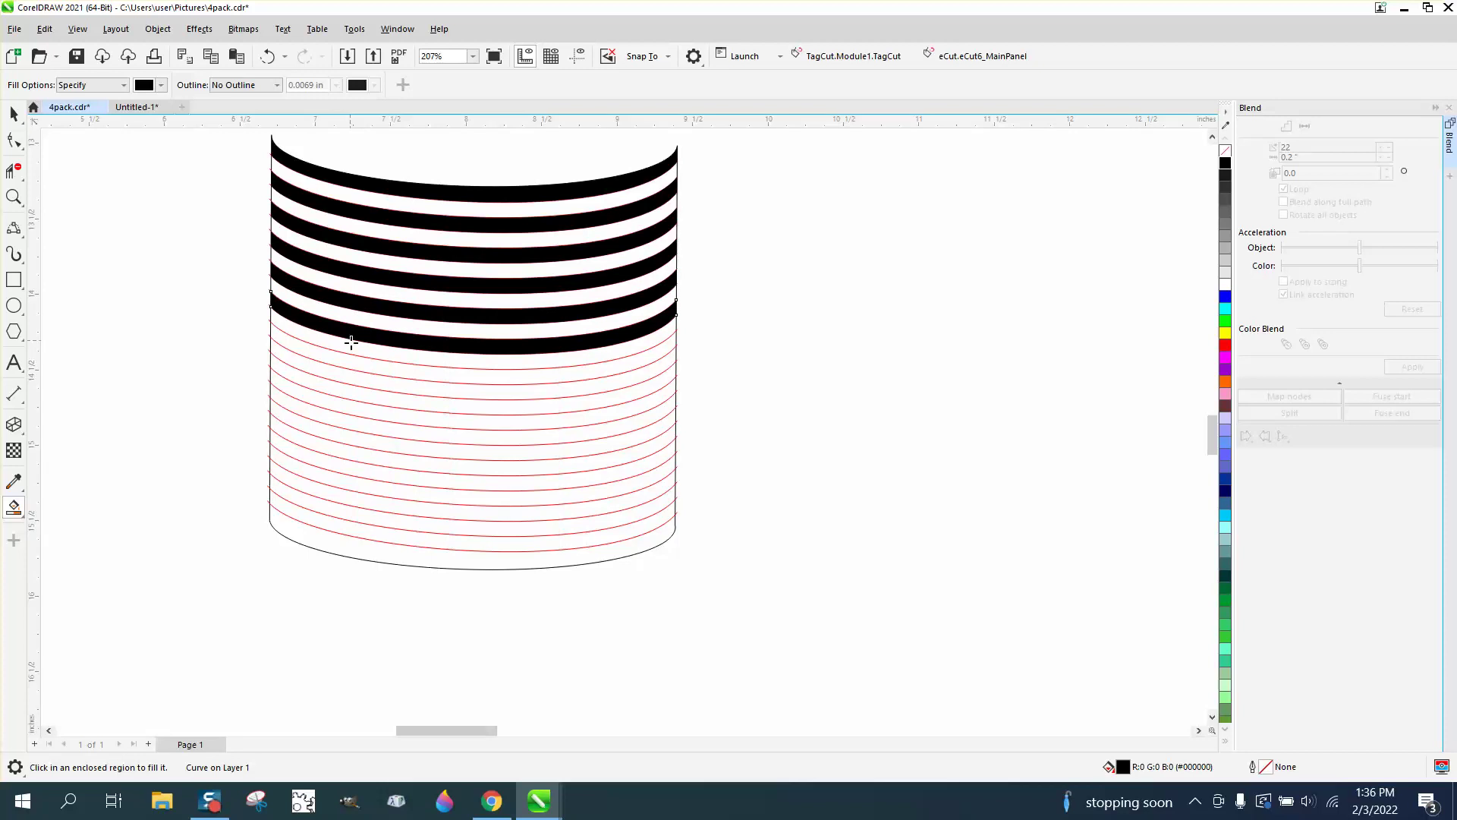
pyautogui.click(355, 361)
pyautogui.click(363, 395)
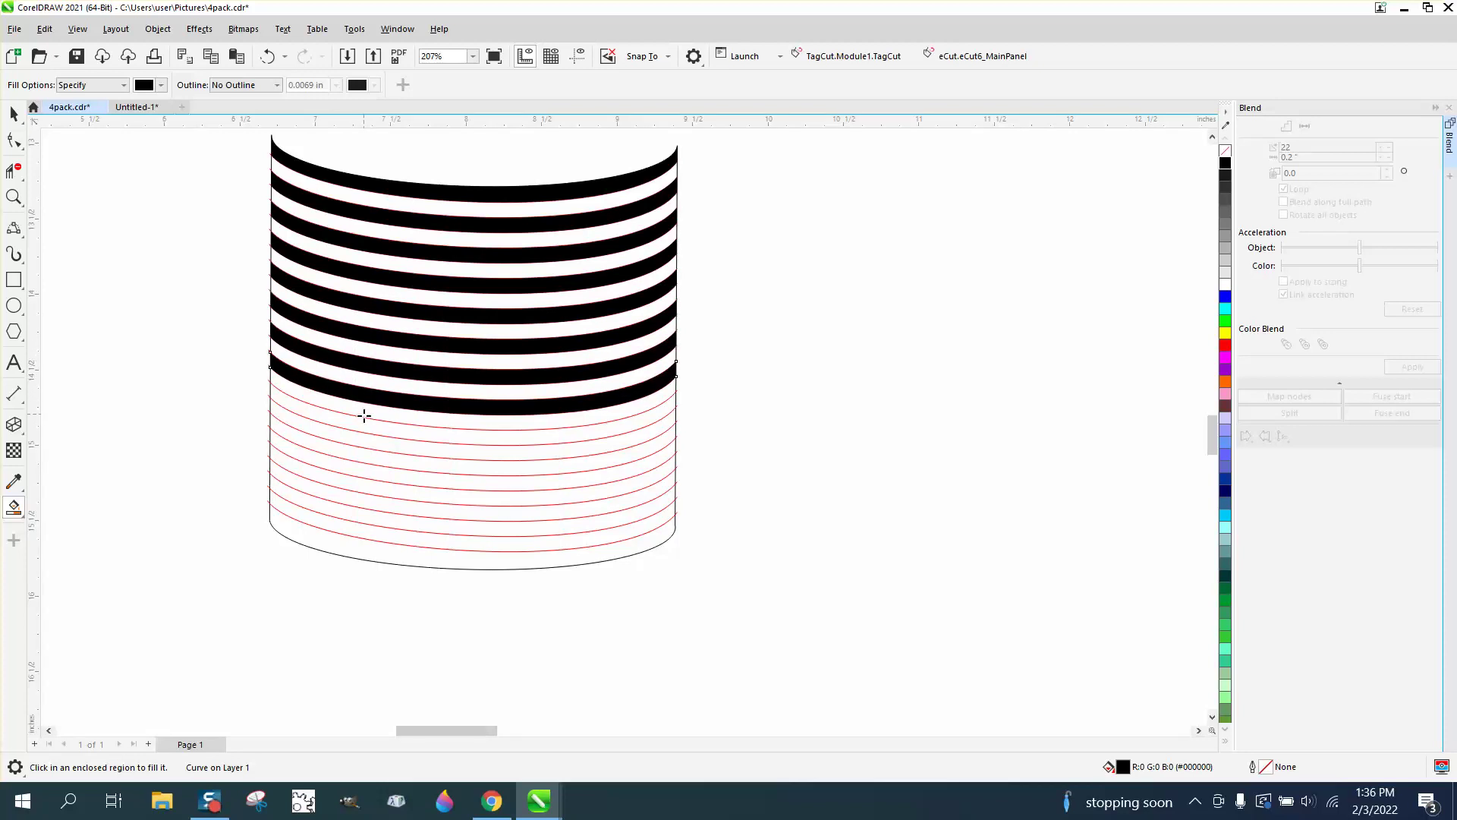
pyautogui.click(361, 424)
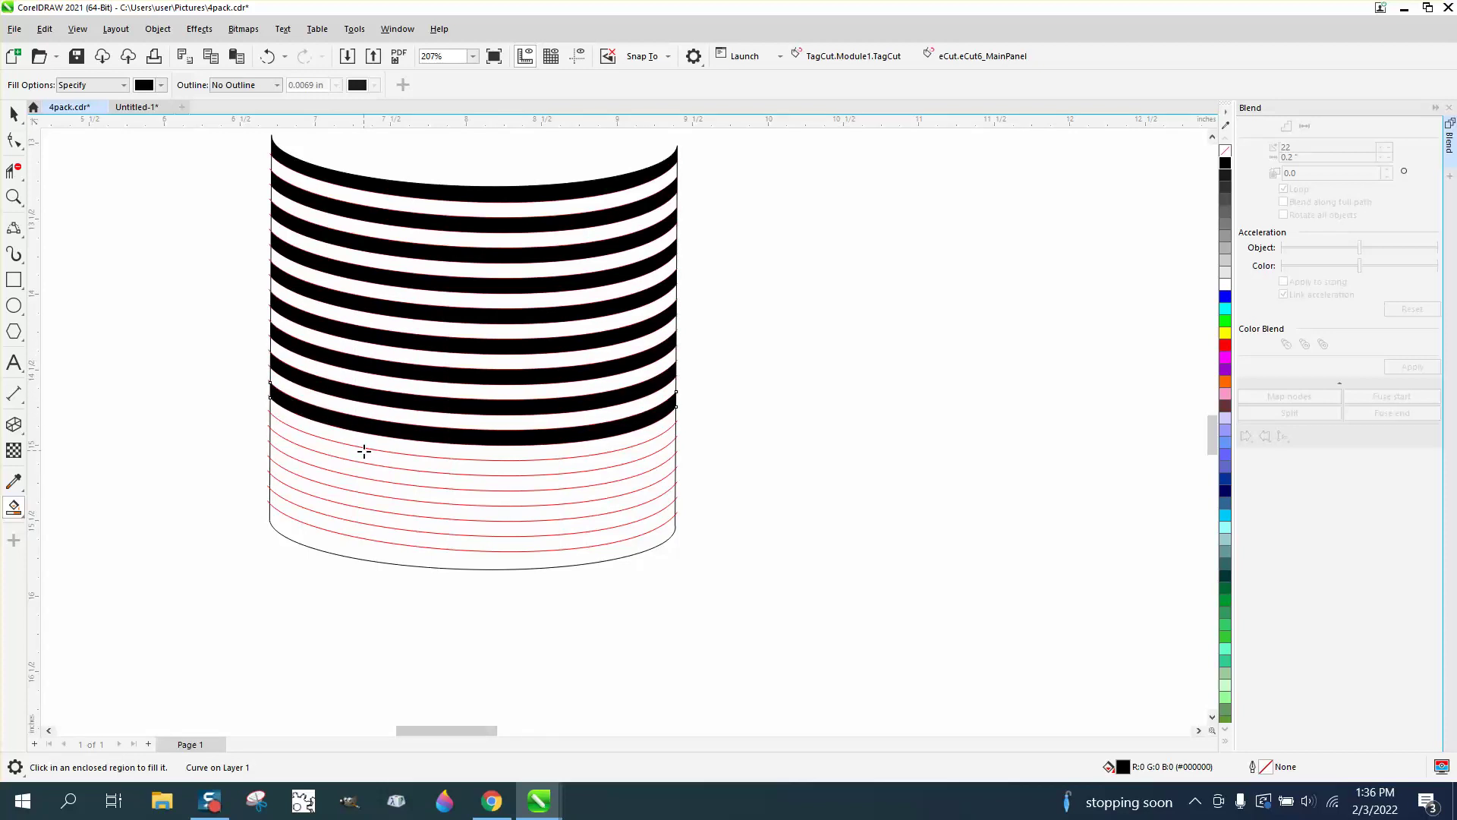
pyautogui.click(364, 452)
pyautogui.click(361, 483)
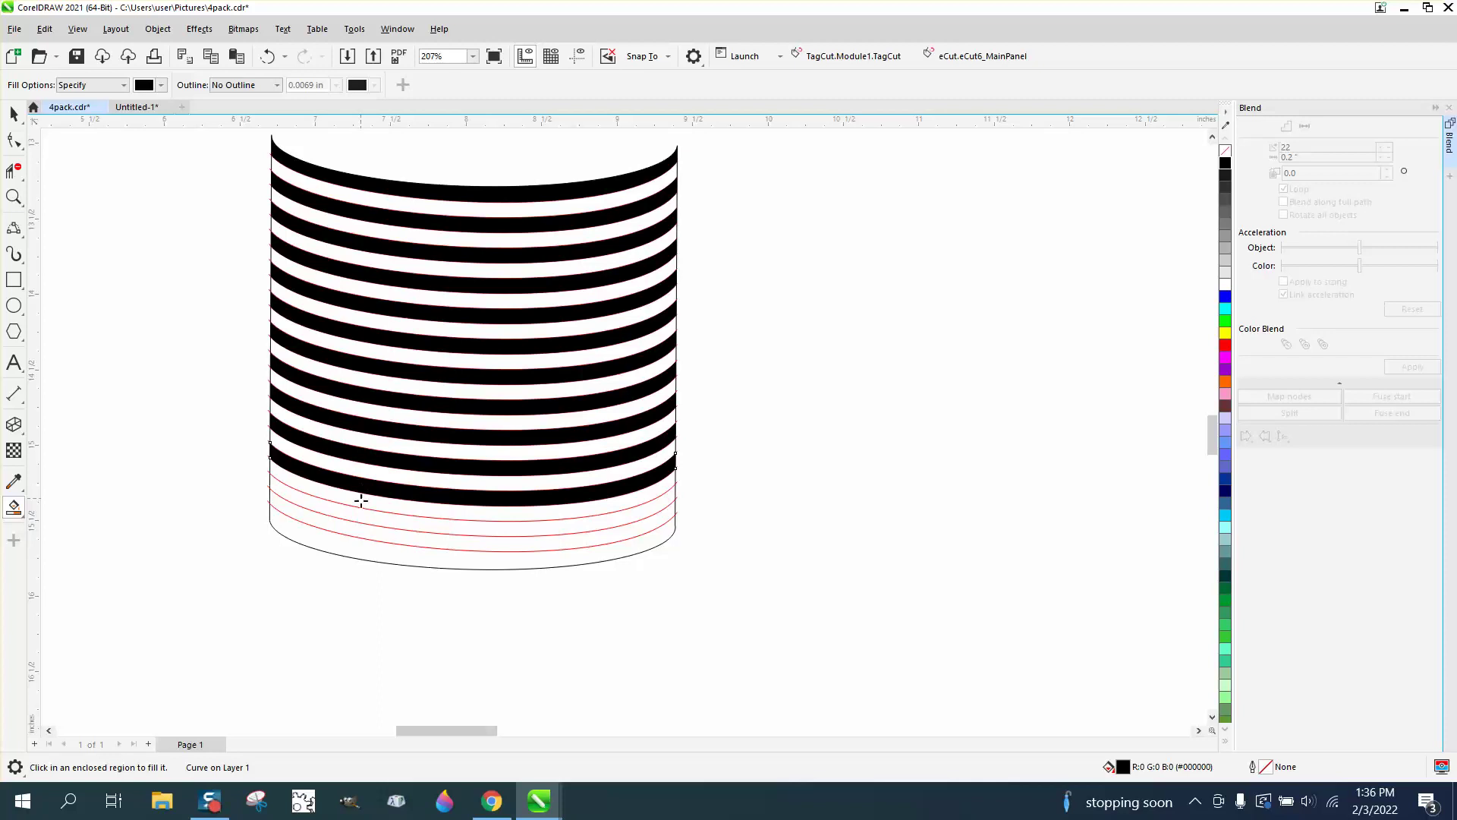
pyautogui.click(362, 513)
# Undo the stray black fill on the adjacent band and fill the cylinder's bottom band black.
pyautogui.click(362, 533)
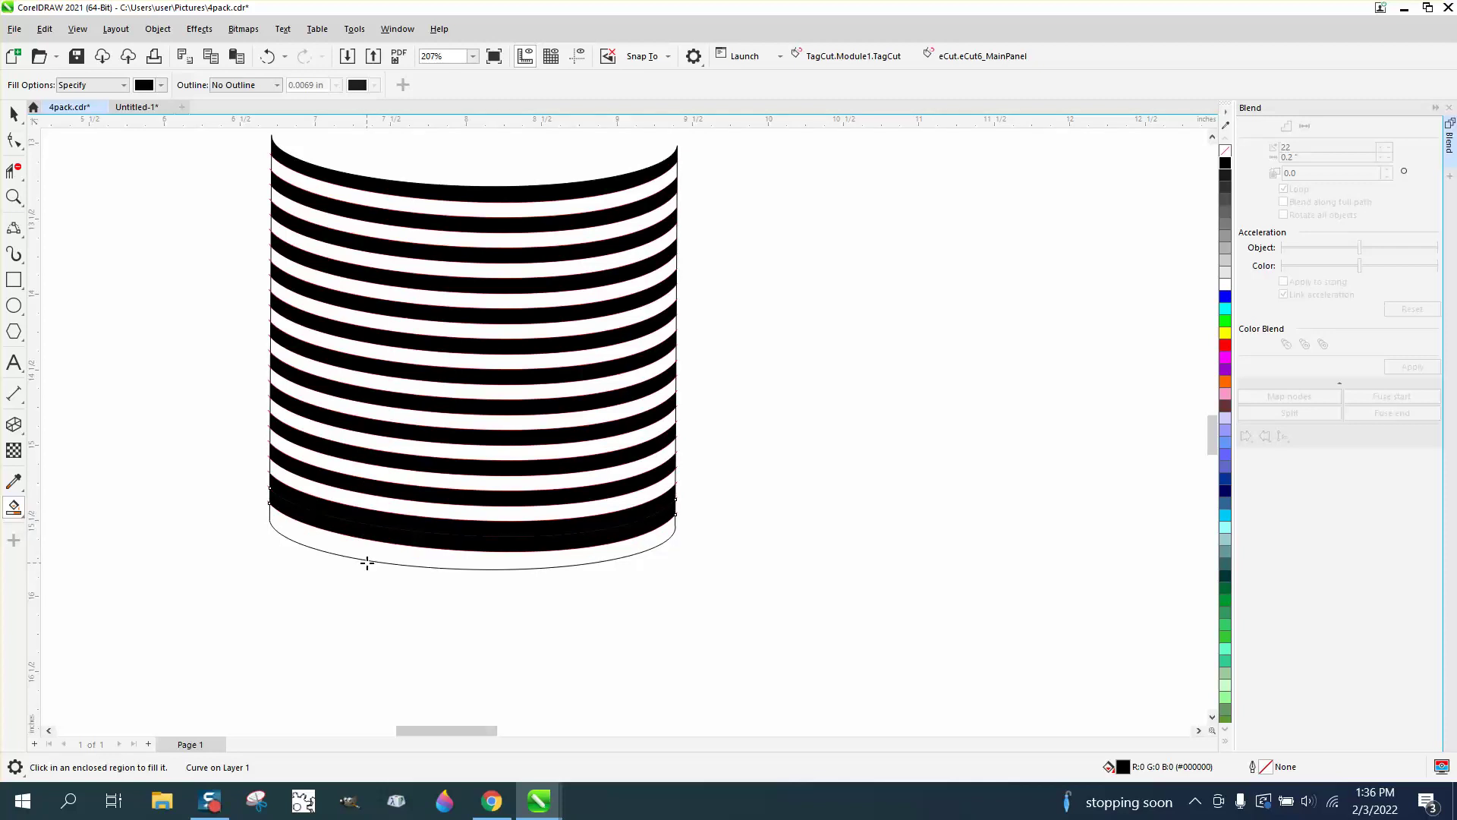
pyautogui.click(267, 57)
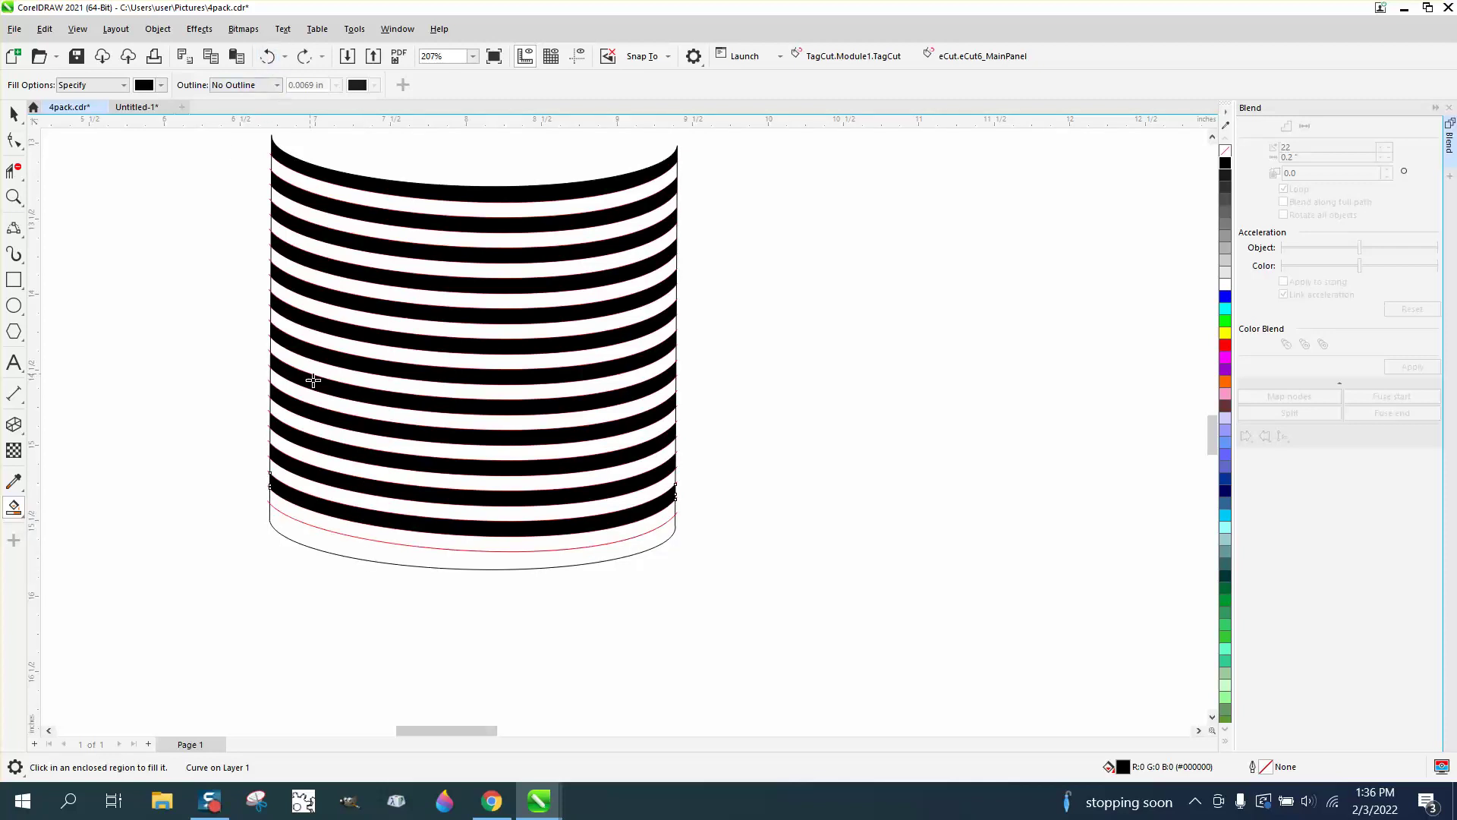
pyautogui.click(350, 546)
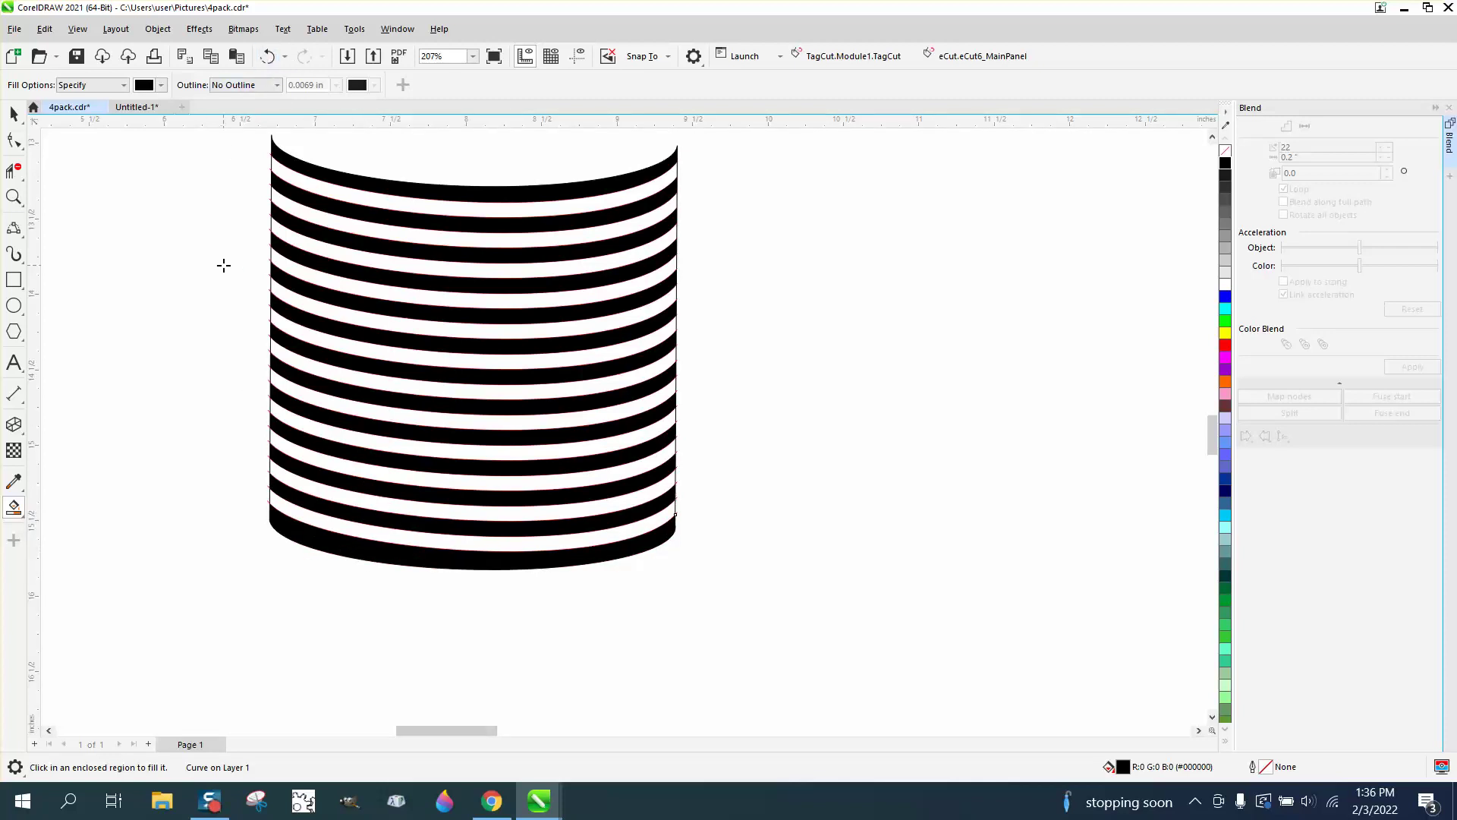
# Set the Smart Fill color to light gray and fill all the white bands between the black ones.
pyautogui.click(161, 85)
pyautogui.click(152, 167)
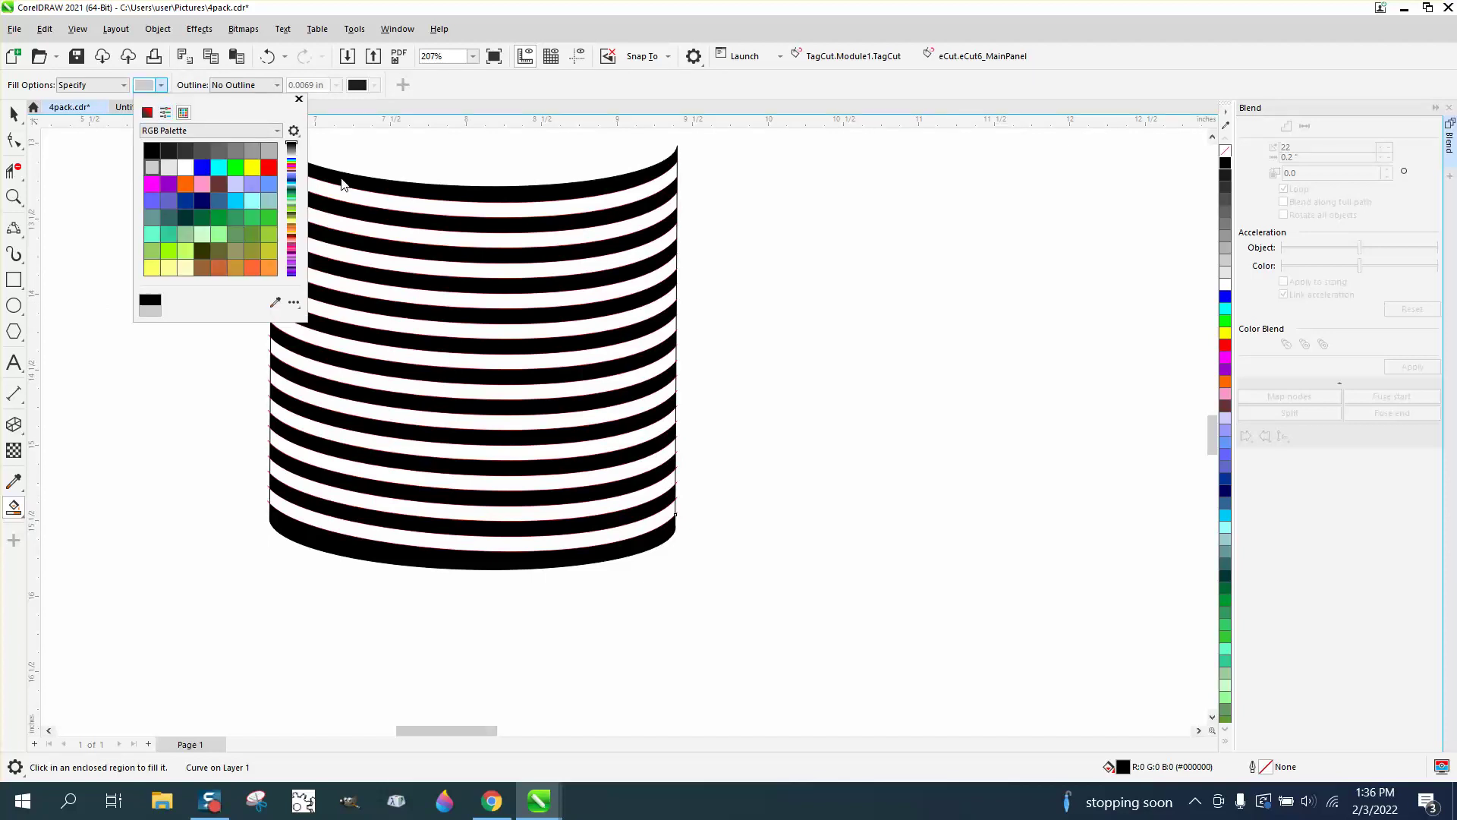
pyautogui.click(360, 195)
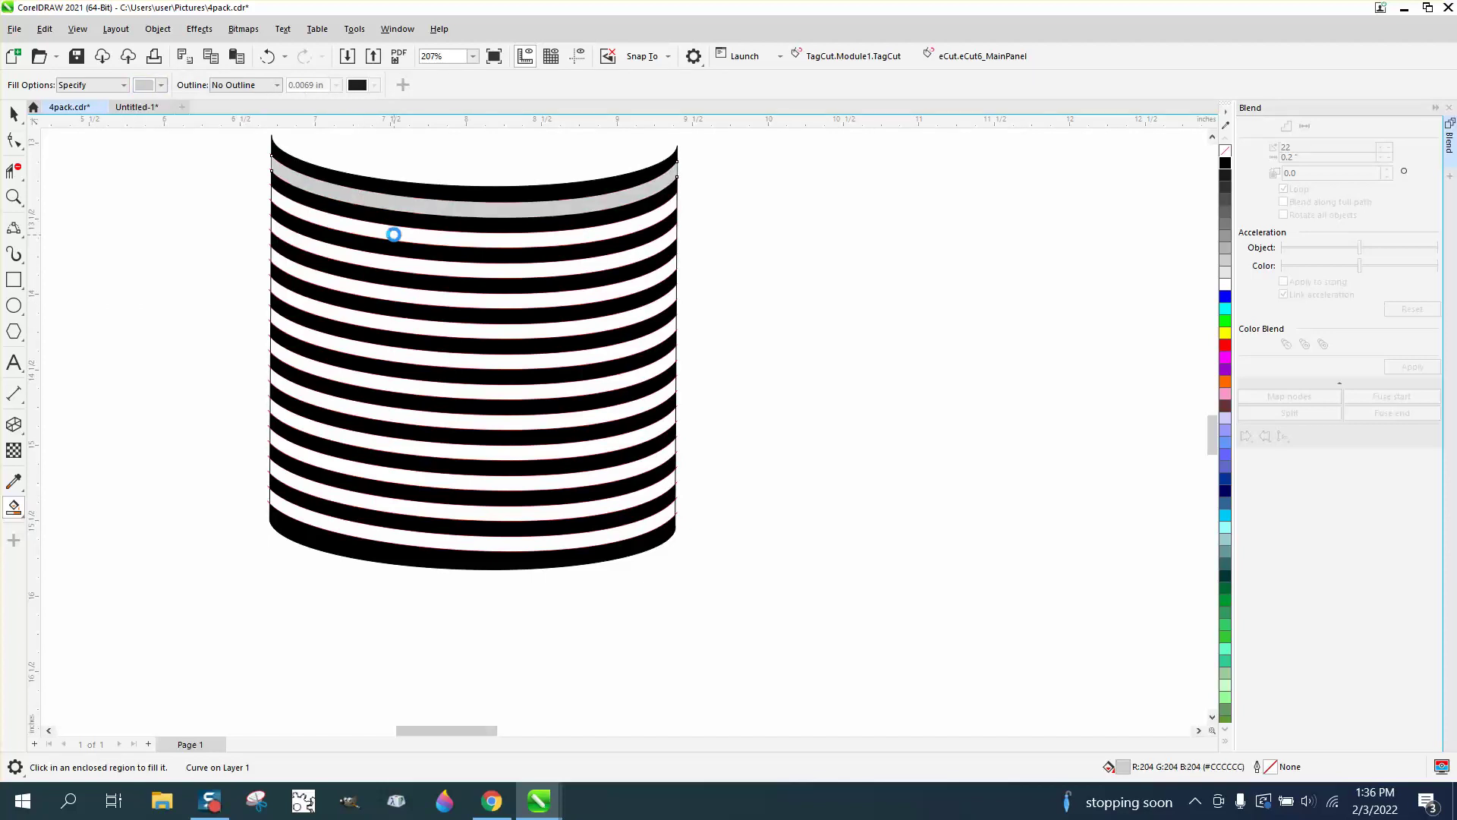
pyautogui.click(391, 232)
pyautogui.click(421, 266)
pyautogui.click(423, 296)
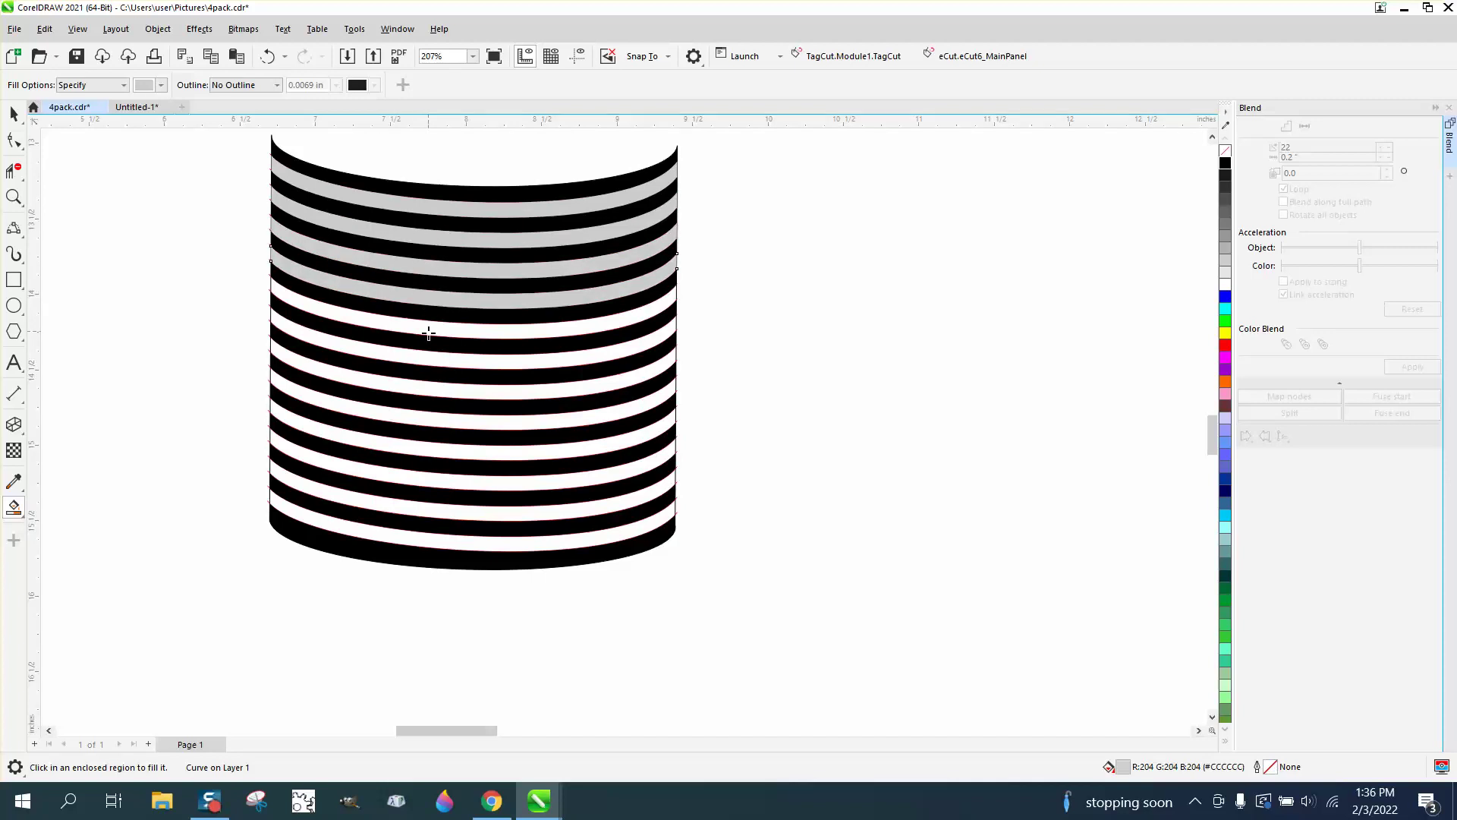
pyautogui.click(429, 332)
pyautogui.click(433, 359)
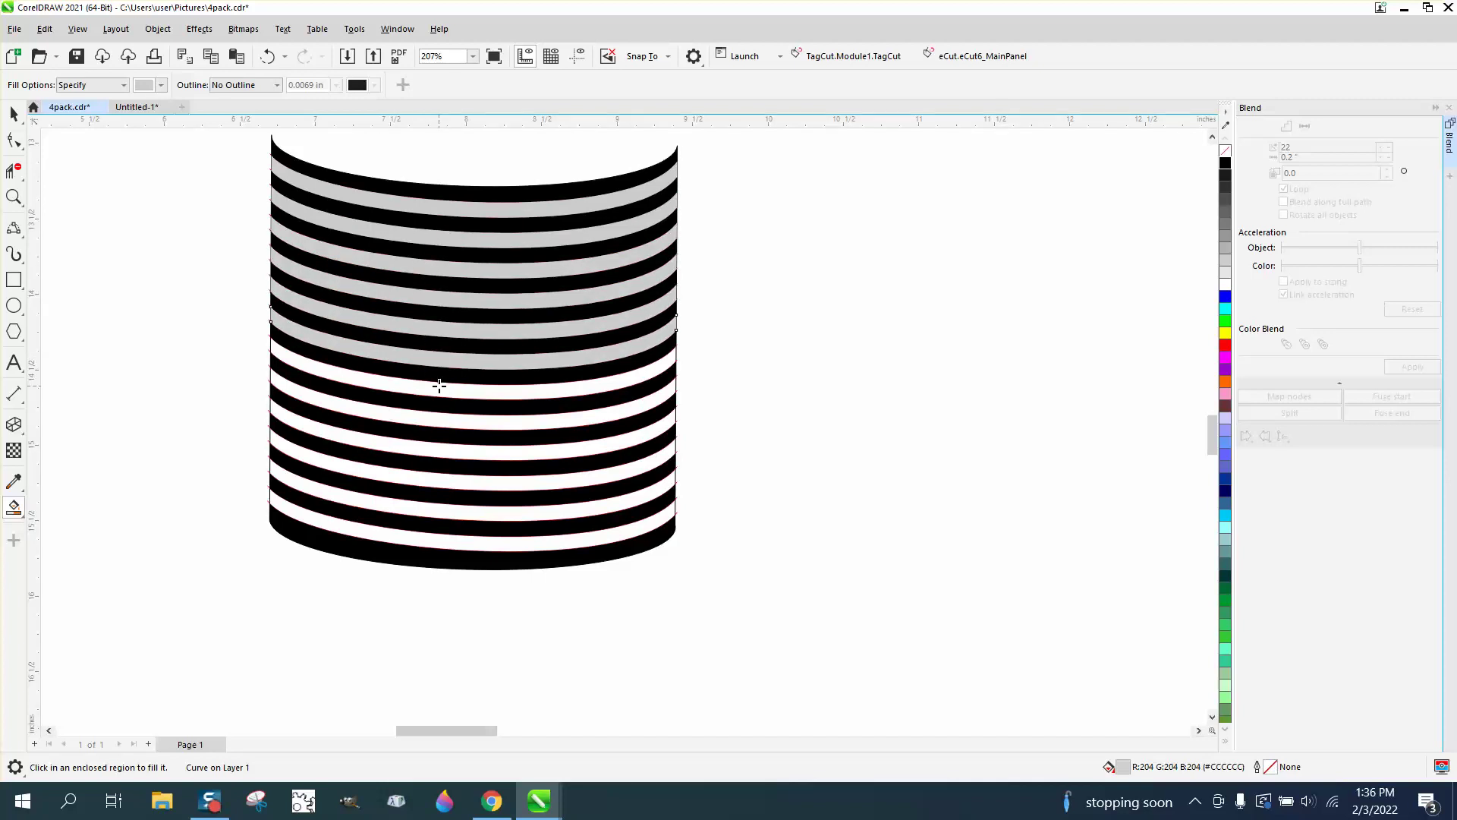
pyautogui.click(443, 392)
pyautogui.click(449, 419)
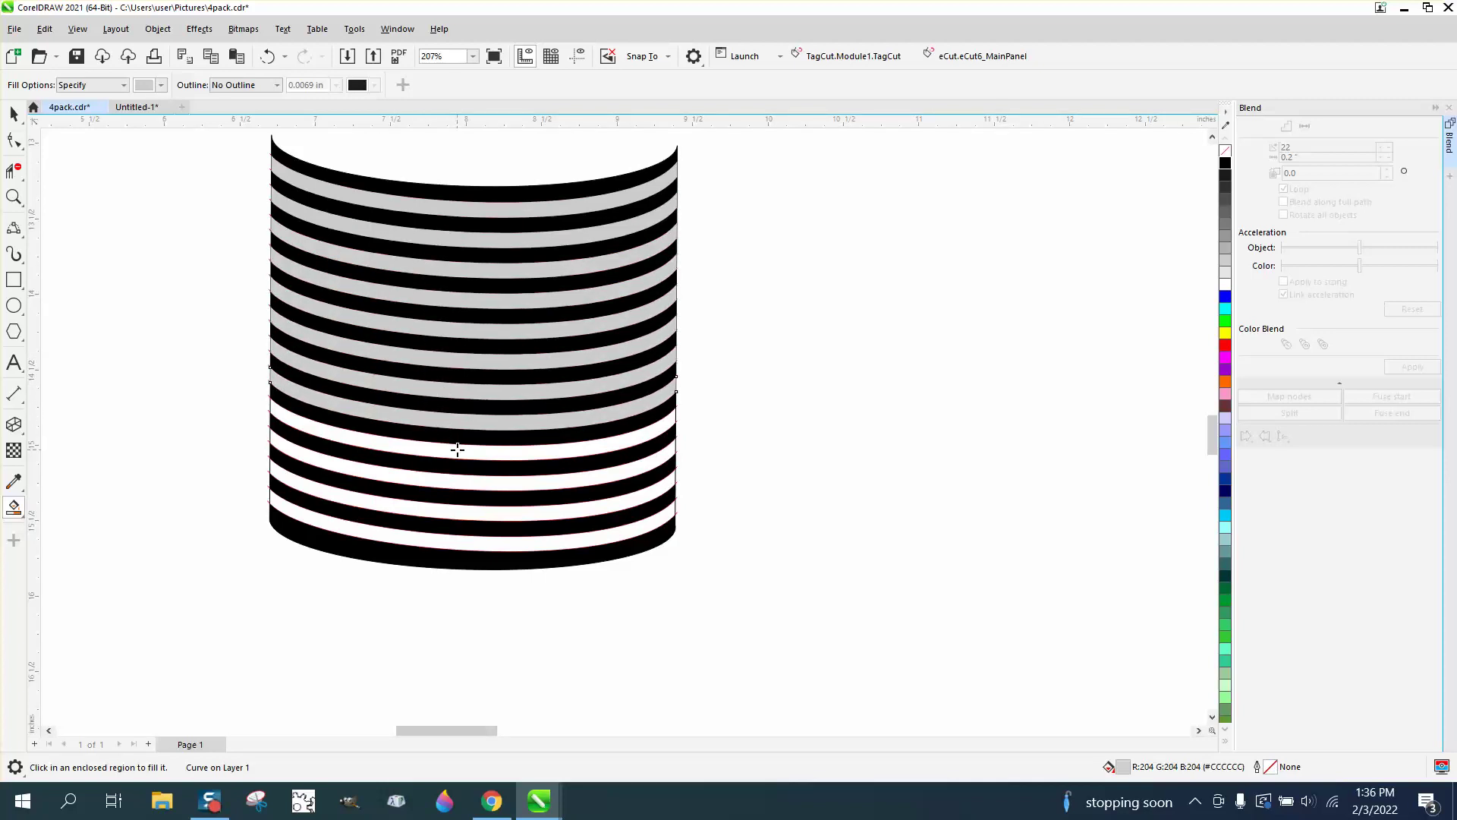
pyautogui.click(457, 449)
pyautogui.click(459, 483)
pyautogui.click(456, 509)
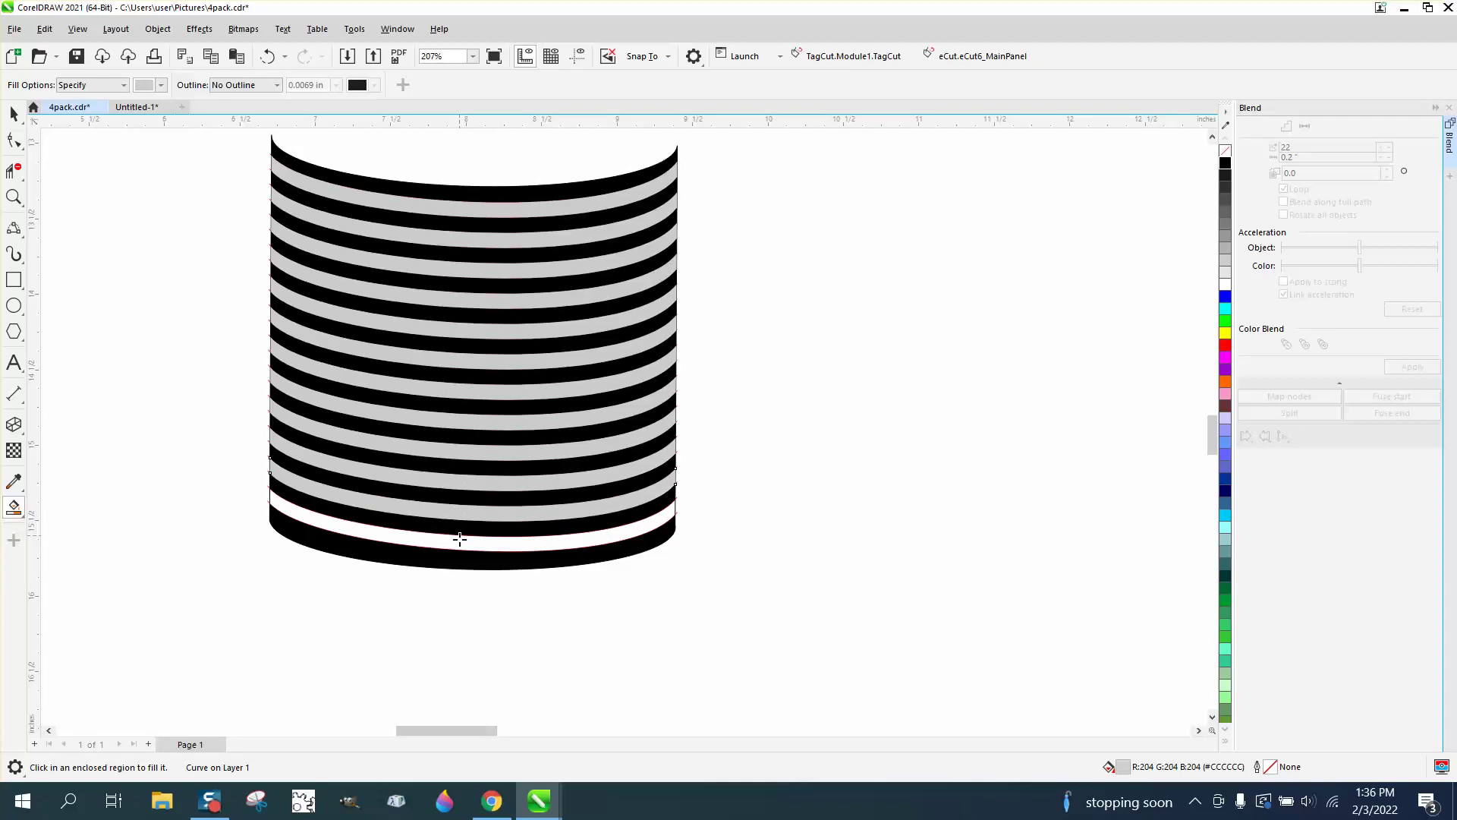
pyautogui.click(459, 539)
# Set the document's nudge distance to 12 inches.
pyautogui.click(14, 114)
pyautogui.scroll(-3, 240, 244)
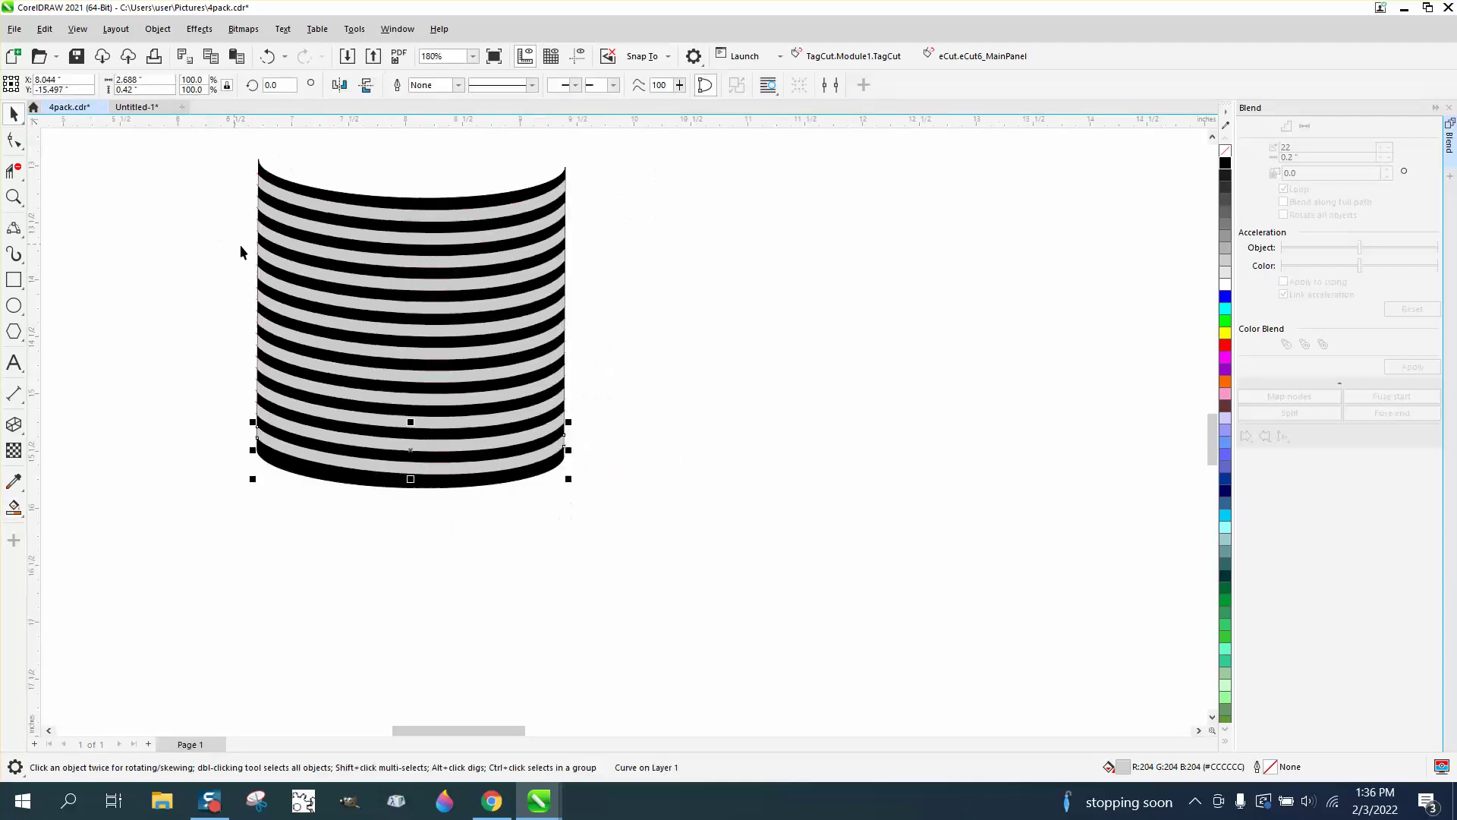
pyautogui.moveTo(216, 147); pyautogui.dragTo(547, 446)
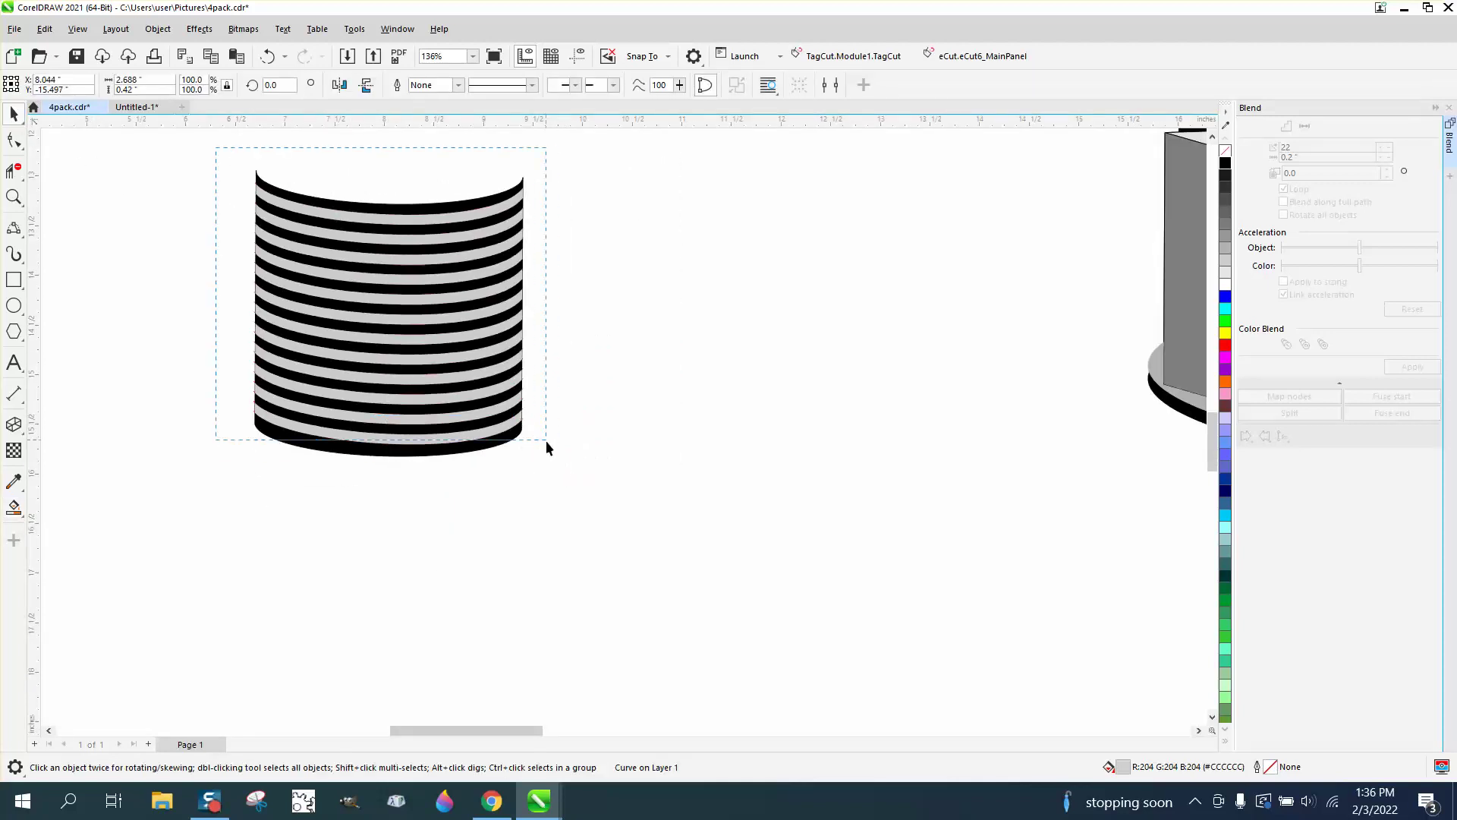
pyautogui.click(612, 266)
pyautogui.click(391, 84)
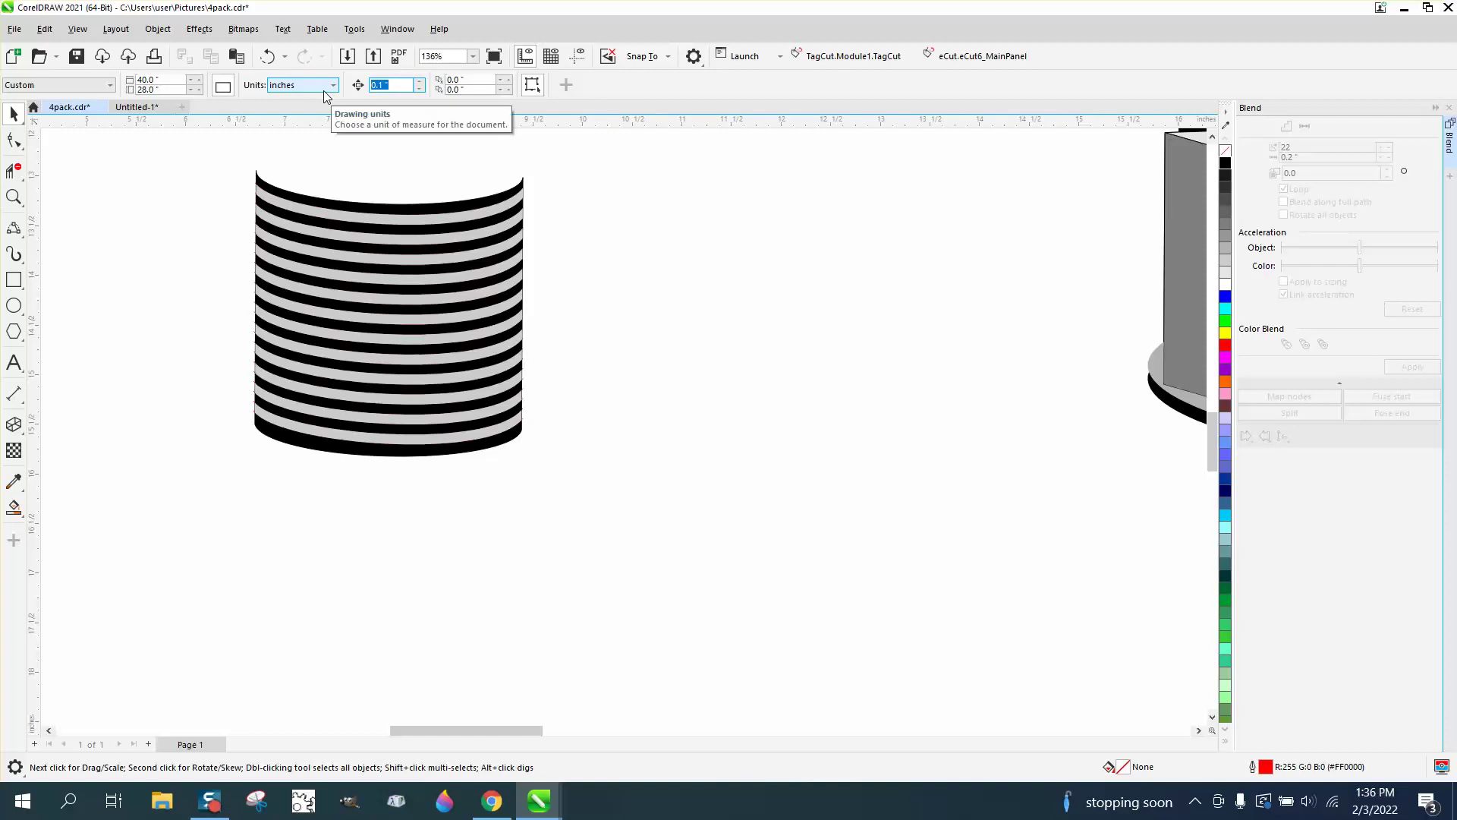
pyautogui.write('1223')
# Try nudging the whole banded stack 12 inches to the right onto the blank cylinder in the chip holder.
pyautogui.click(289, 210)
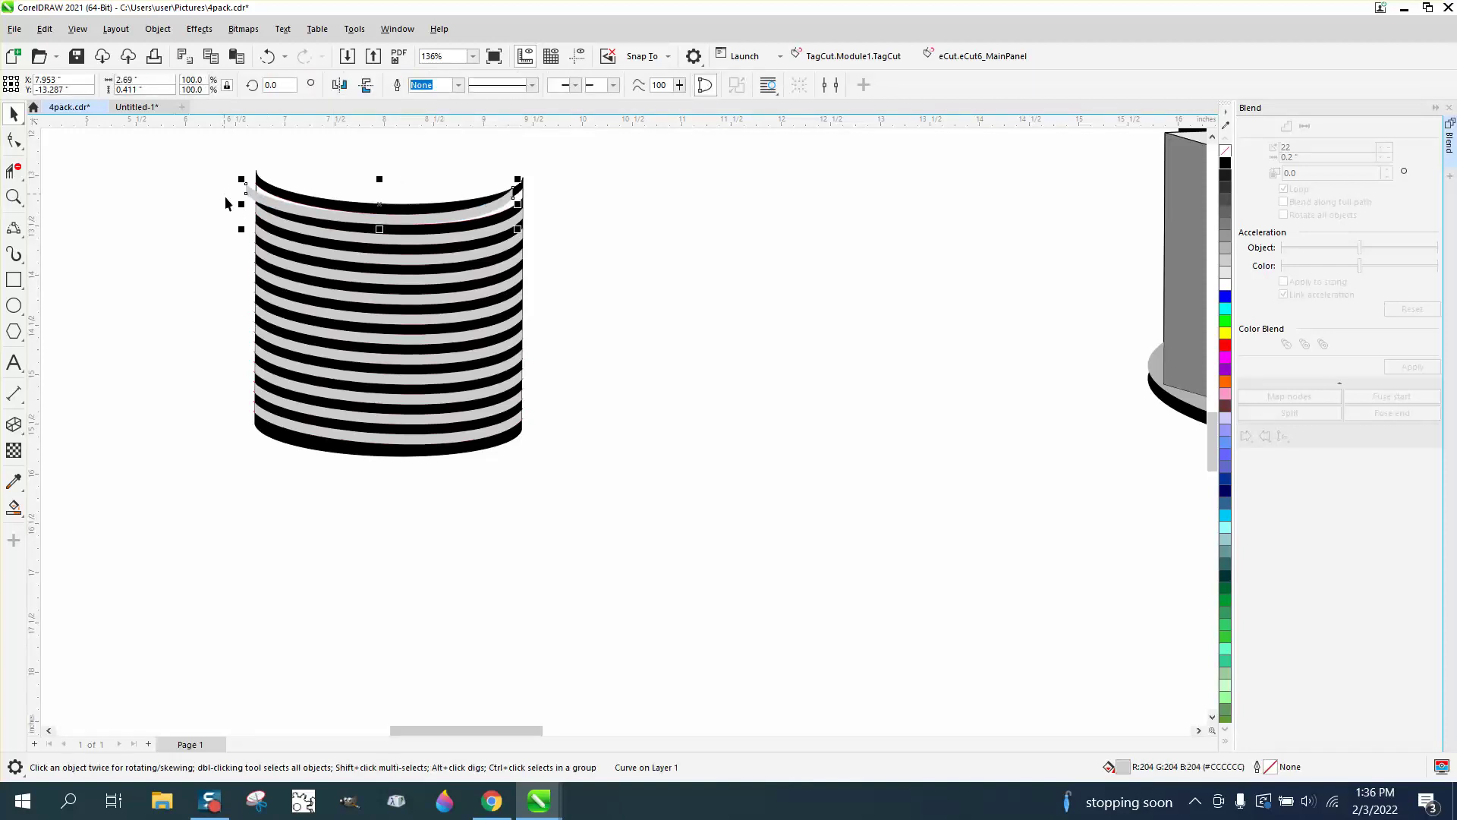
pyautogui.hotkey('ctrl', 'z')
pyautogui.moveTo(226, 184); pyautogui.dragTo(716, 475)
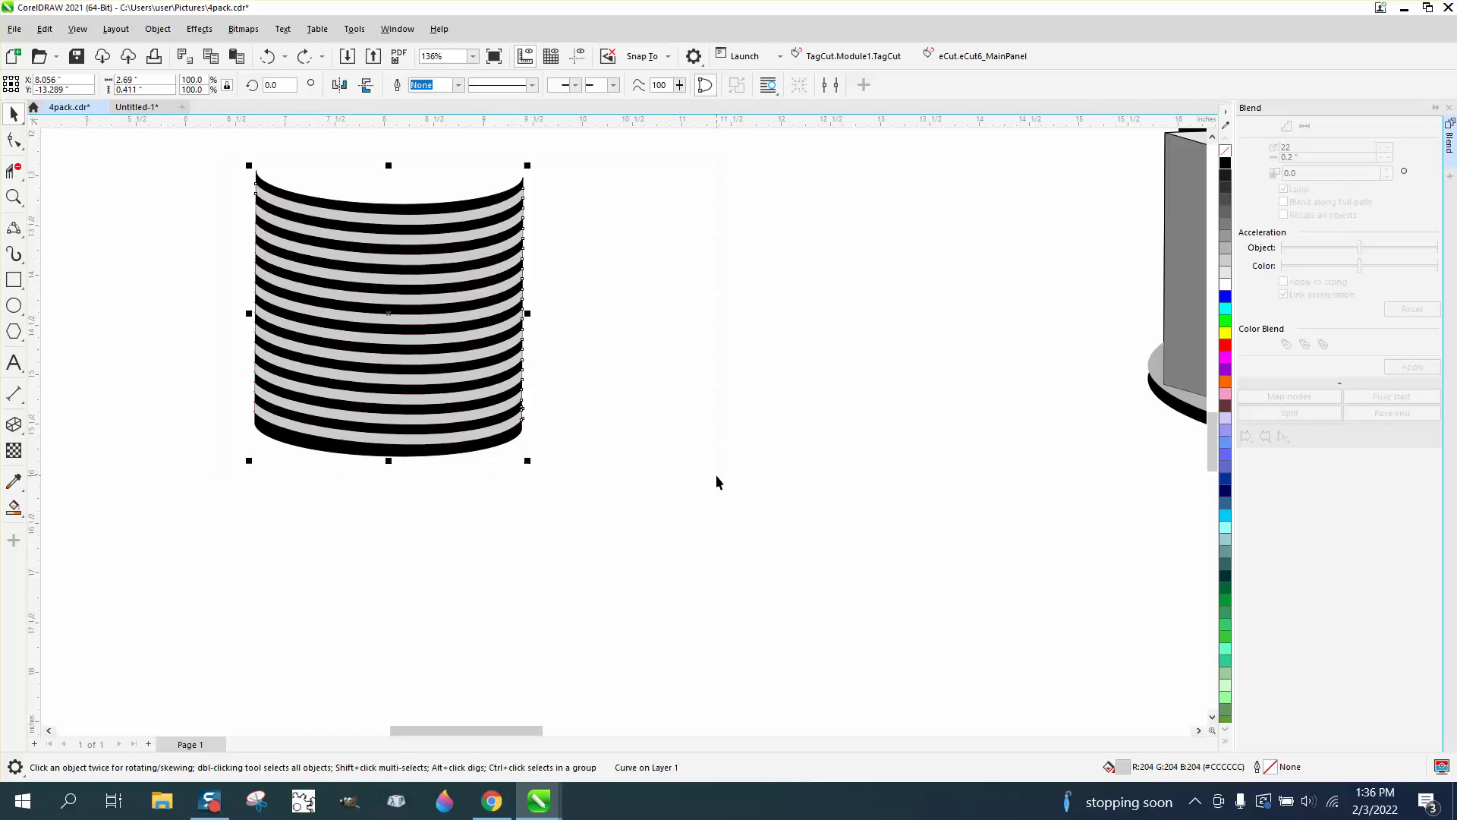
pyautogui.press('Right')
pyautogui.scroll(-4, 410, 382)
pyautogui.scroll(-2, 406, 384)
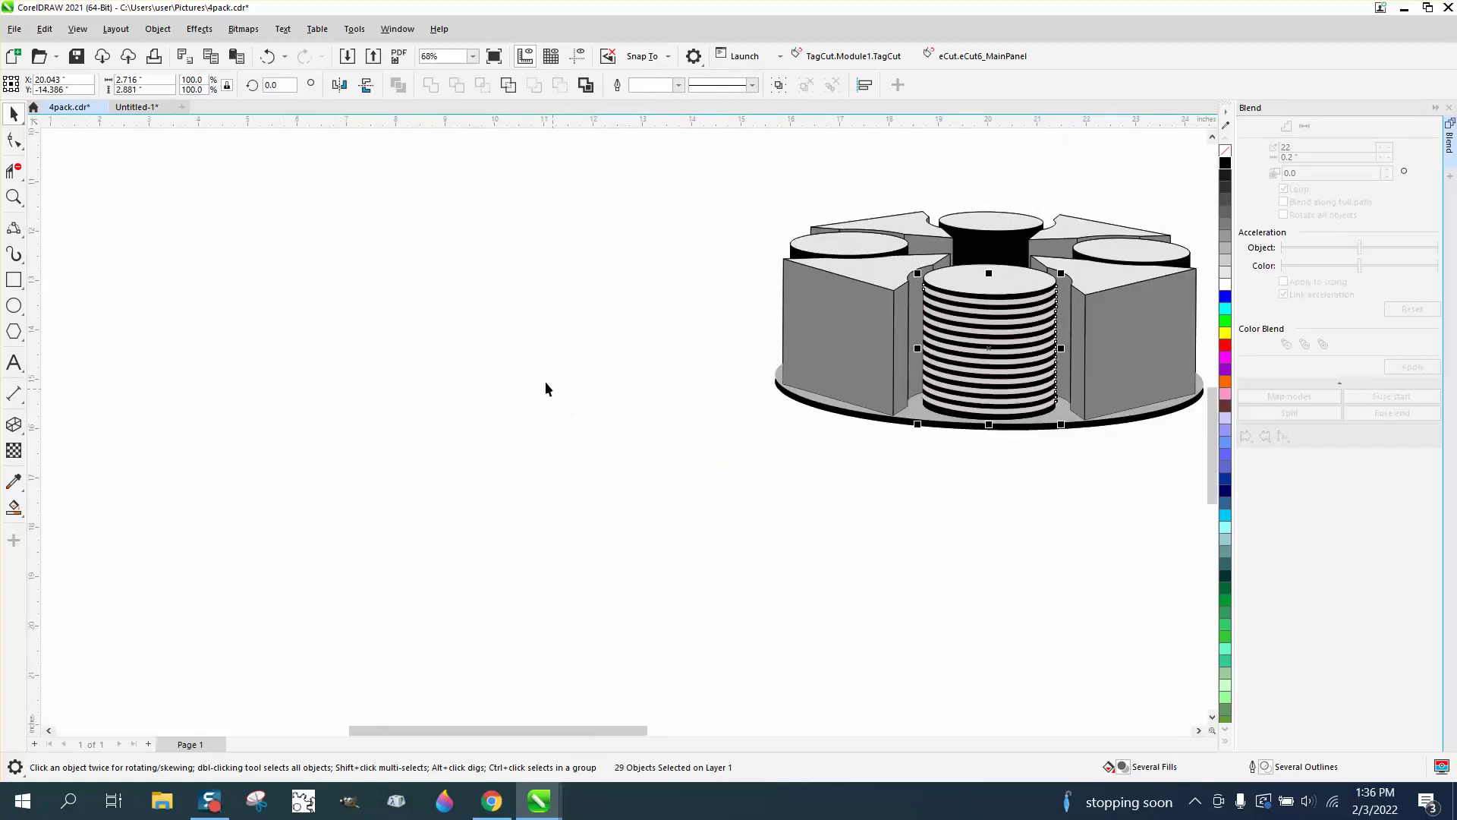
pyautogui.click(506, 305)
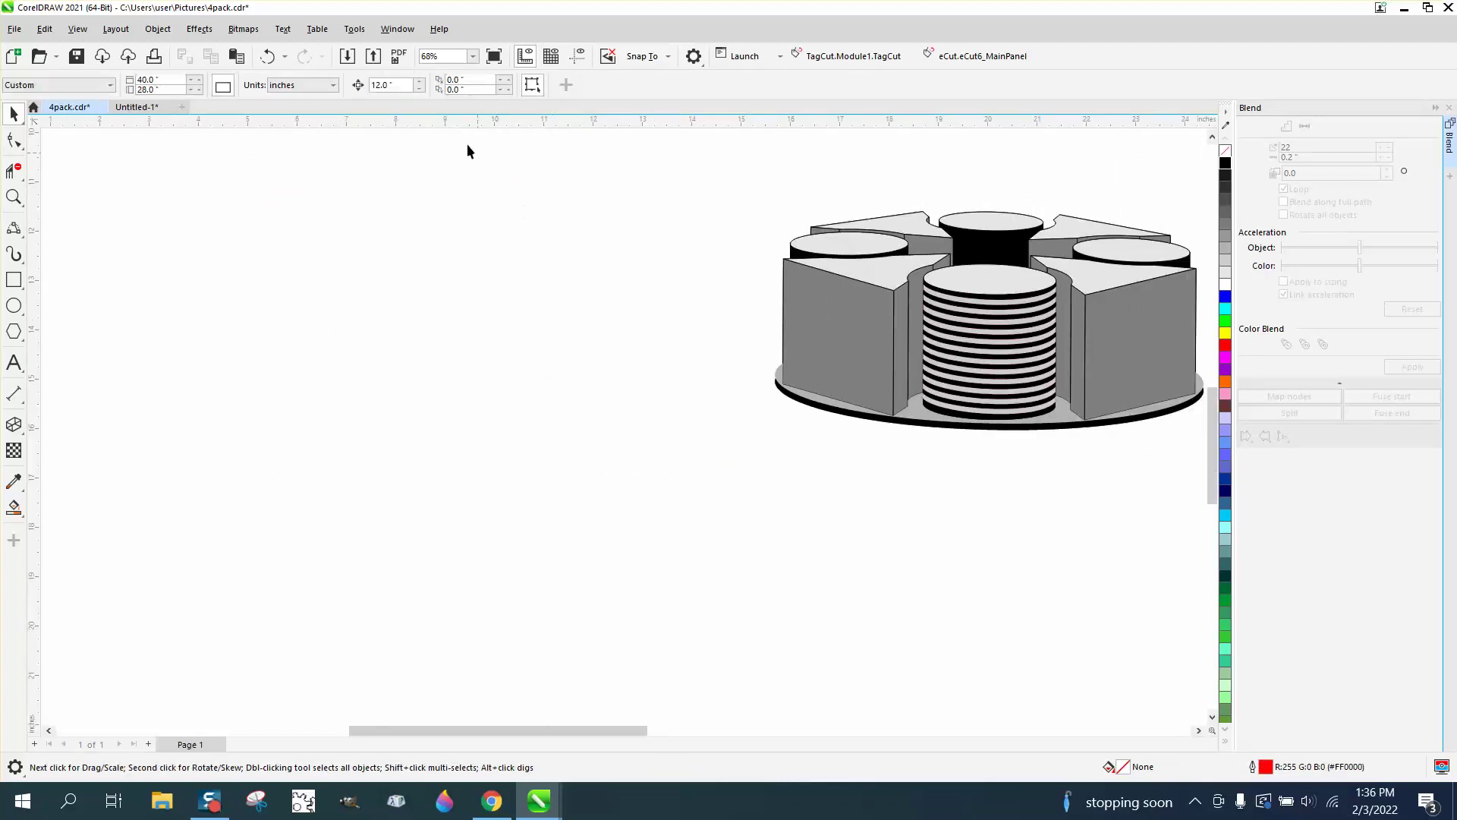
# Undo the stack's move and all the light gray band fills.
pyautogui.click(268, 56)
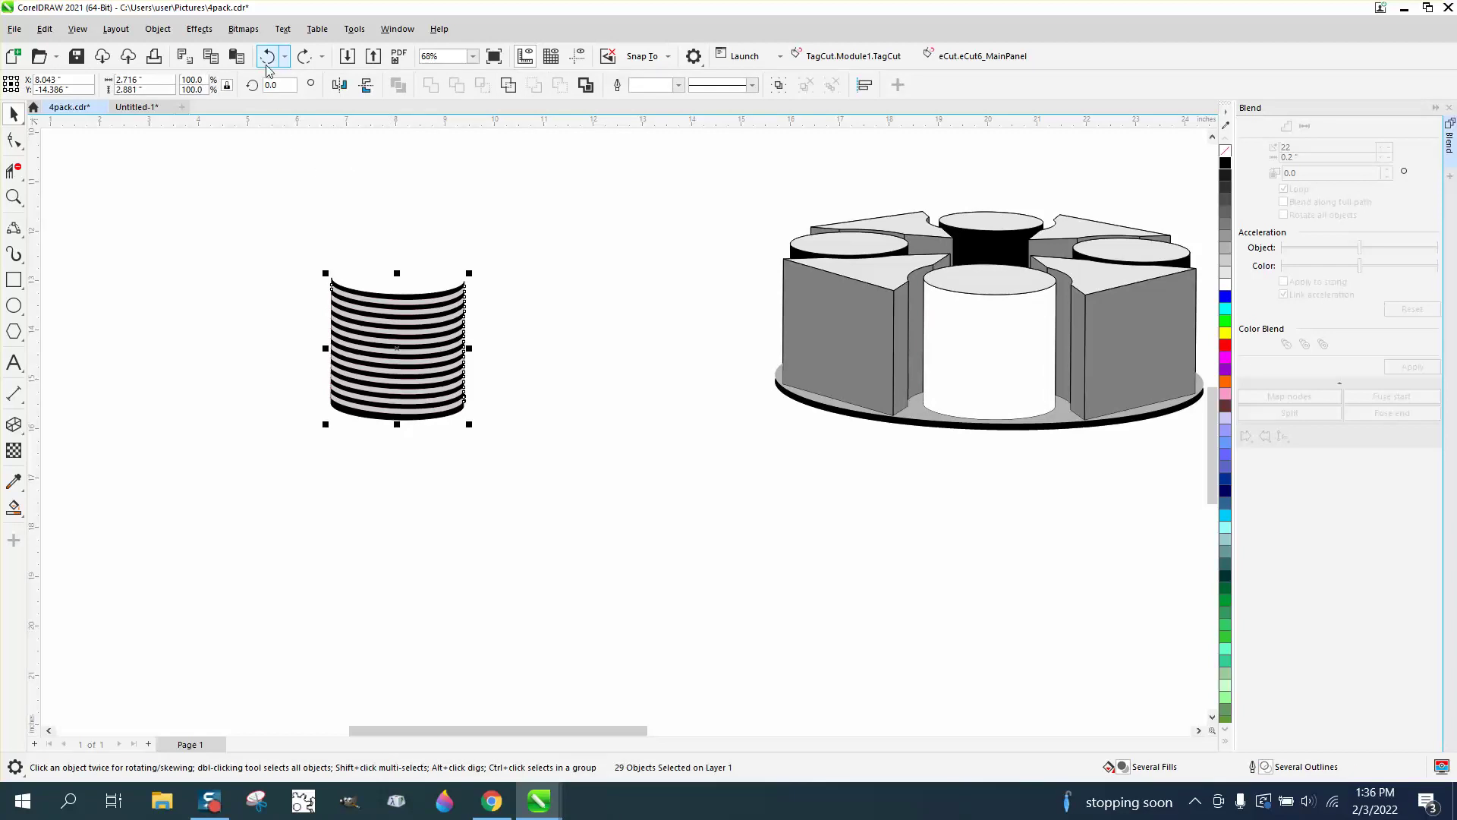
pyautogui.click(268, 57)
pyautogui.click(268, 58)
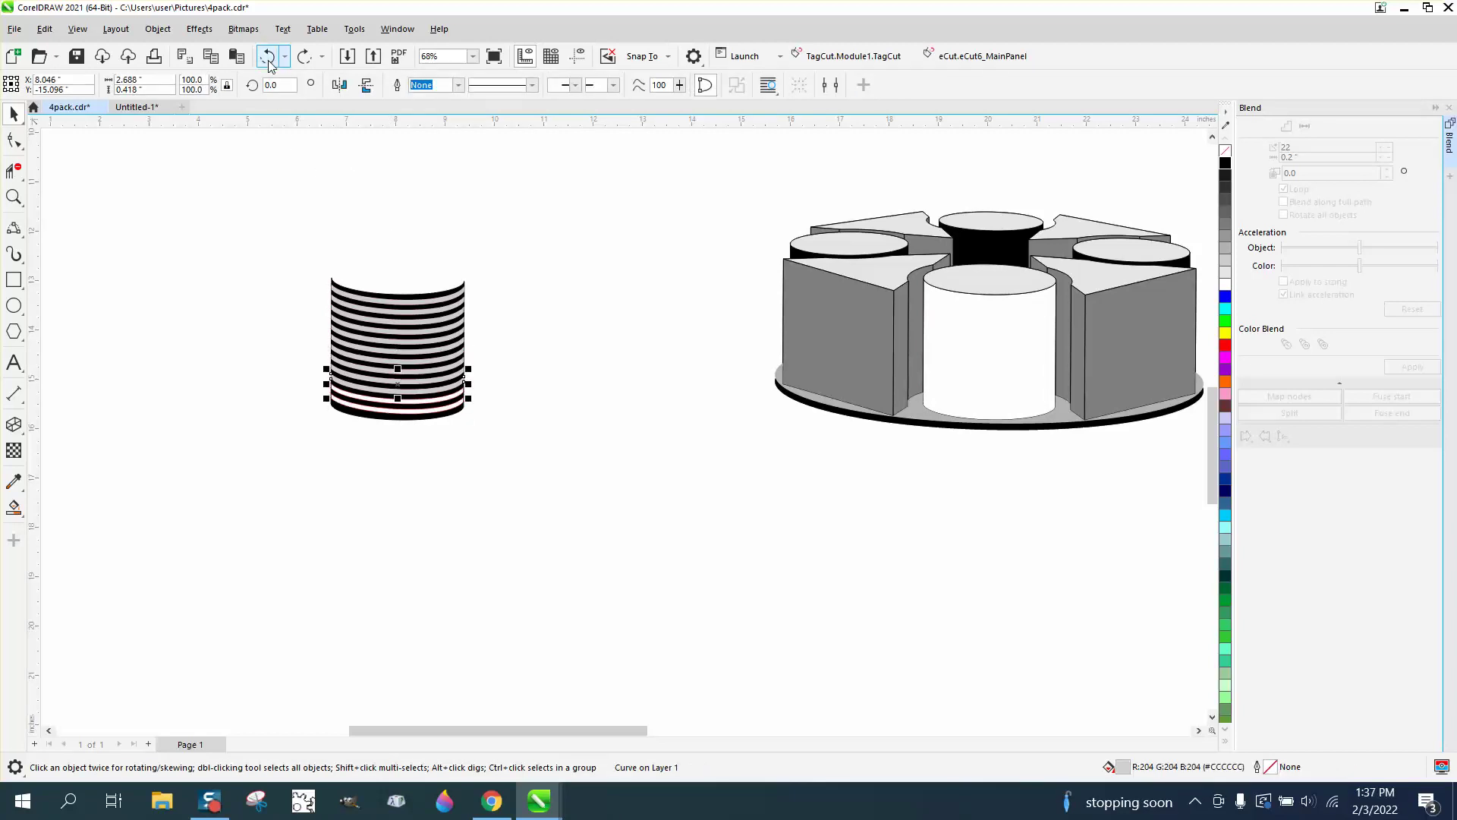
pyautogui.click(269, 58)
pyautogui.click(268, 60)
pyautogui.click(268, 60)
pyautogui.click(268, 61)
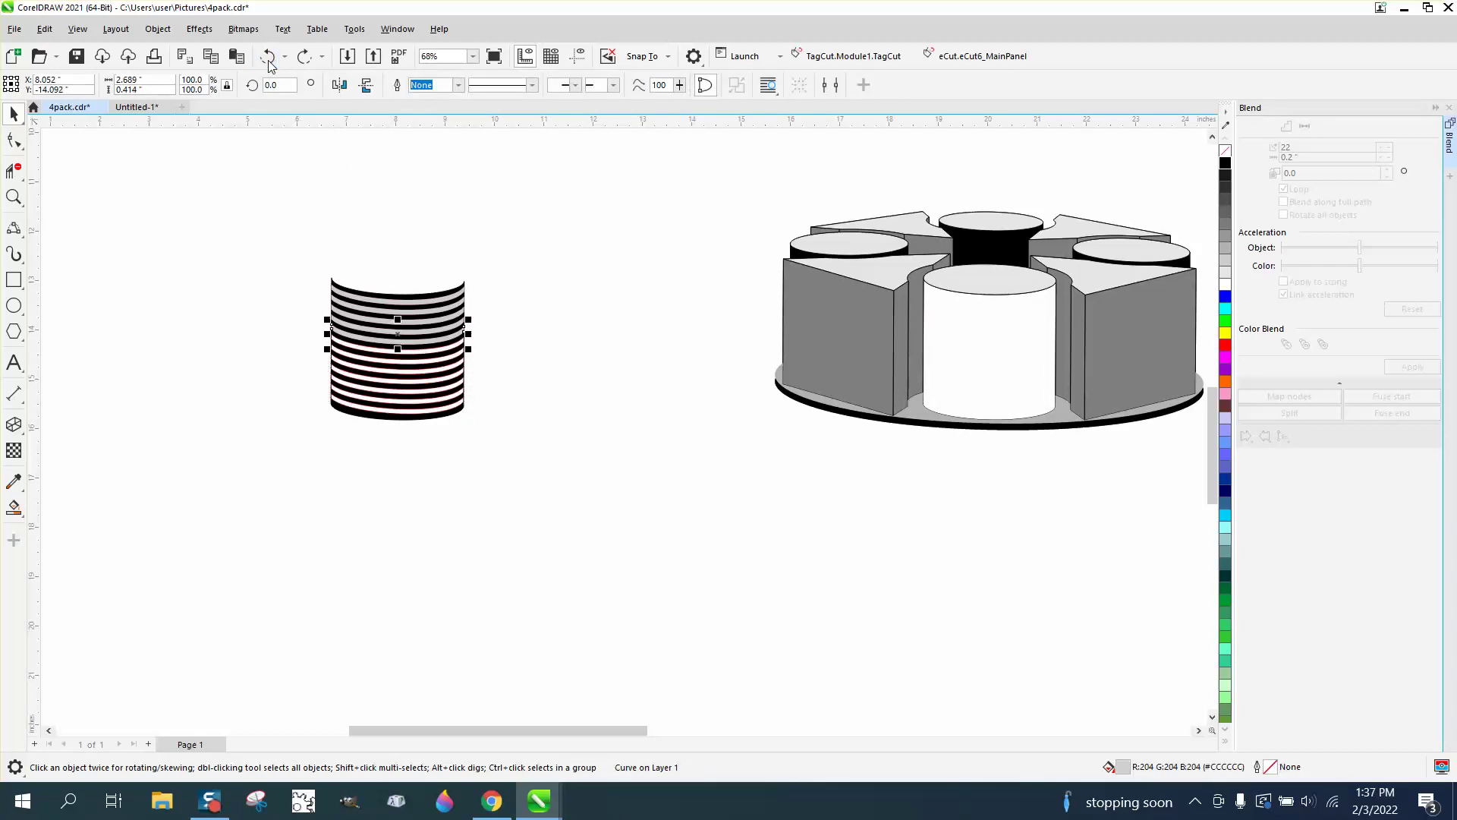
pyautogui.click(268, 61)
pyautogui.click(269, 61)
pyautogui.click(269, 60)
pyautogui.click(269, 61)
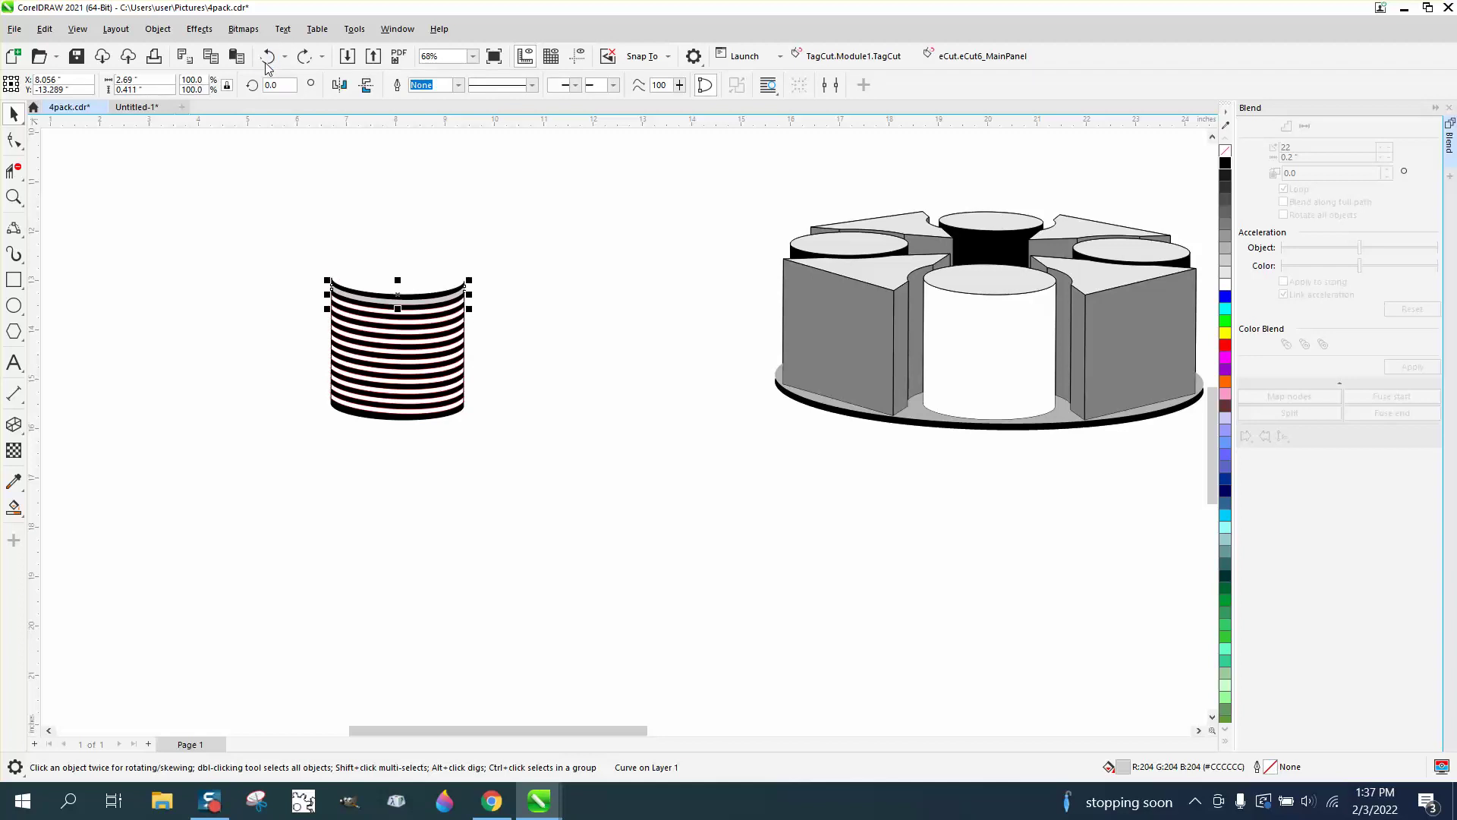
pyautogui.click(269, 61)
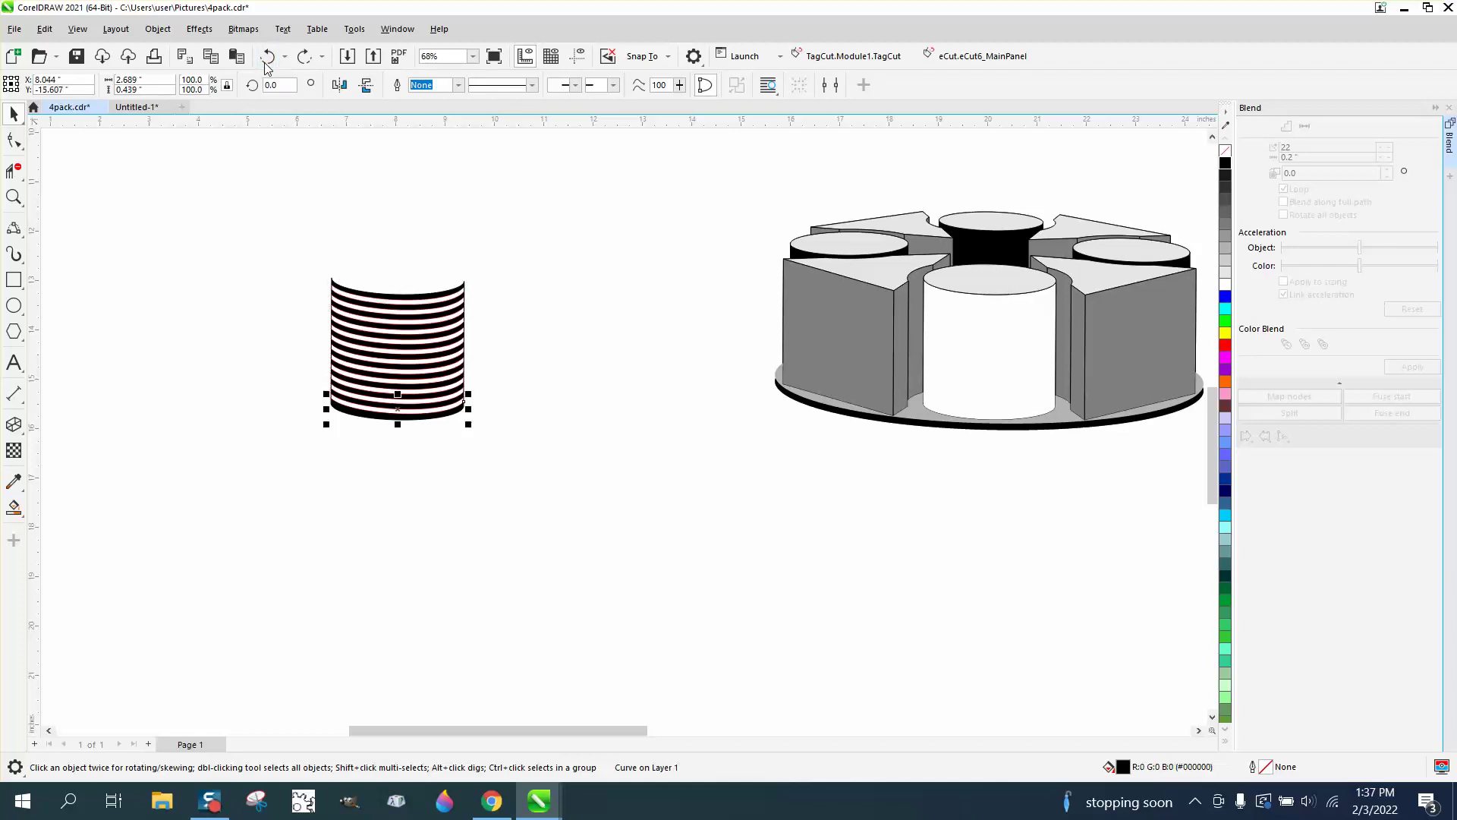
# Set the Smart Fill color to black and fill every white band of the cylinder with no outline.
pyautogui.click(14, 197)
pyautogui.moveTo(280, 244); pyautogui.dragTo(690, 485)
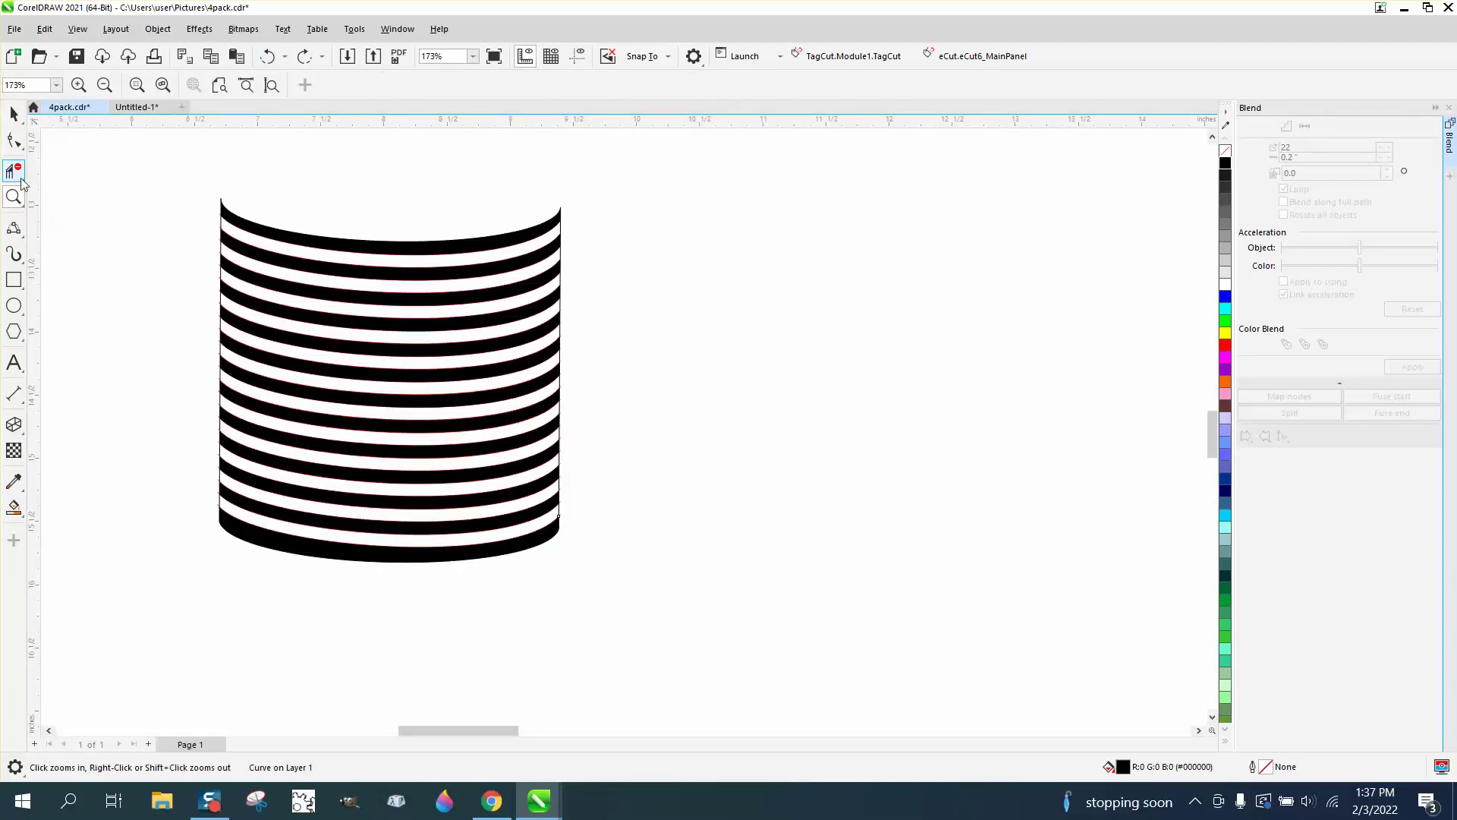
pyautogui.click(14, 507)
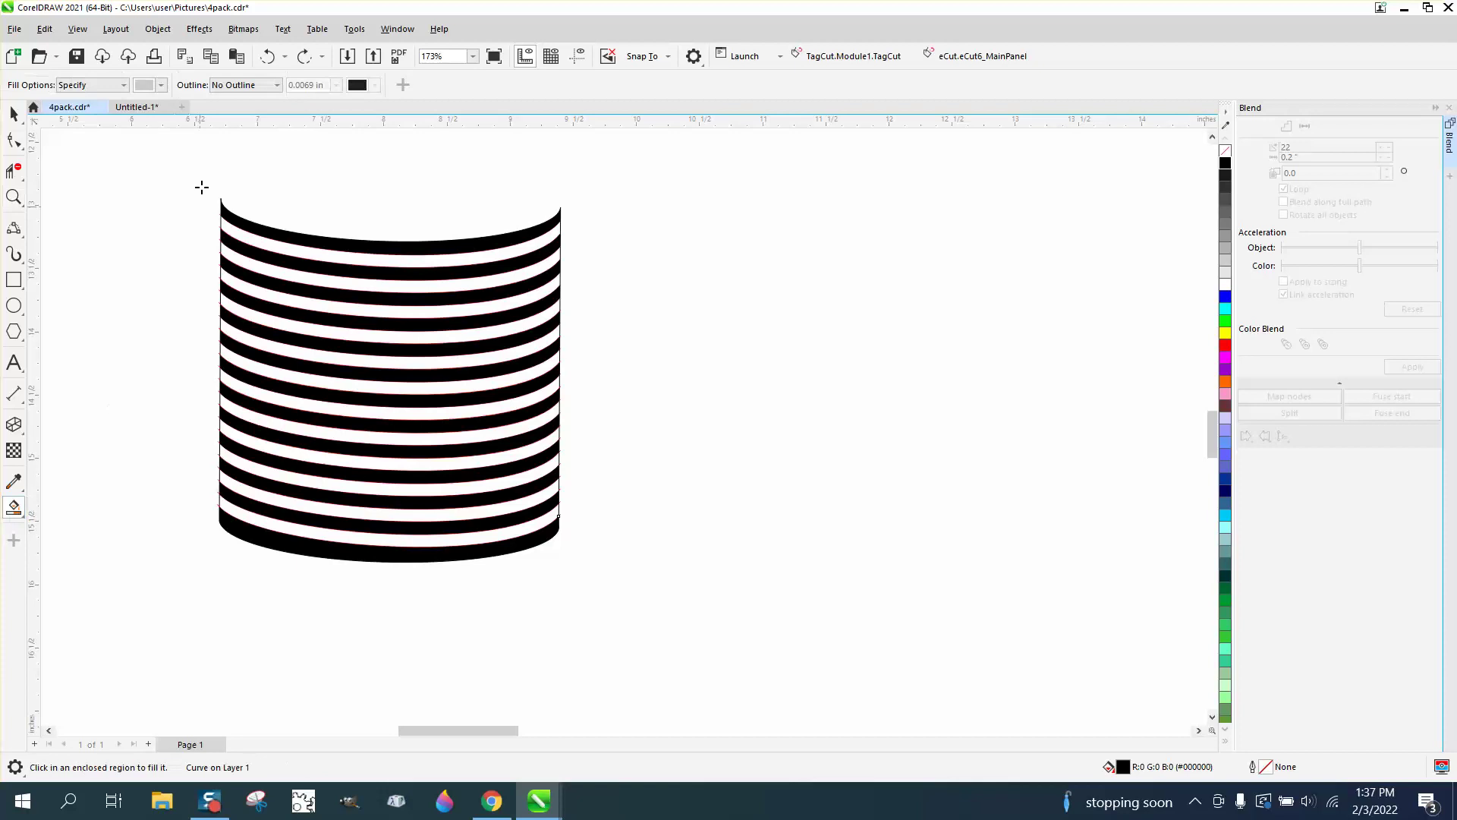
pyautogui.click(162, 85)
pyautogui.click(148, 154)
pyautogui.click(387, 260)
pyautogui.click(391, 287)
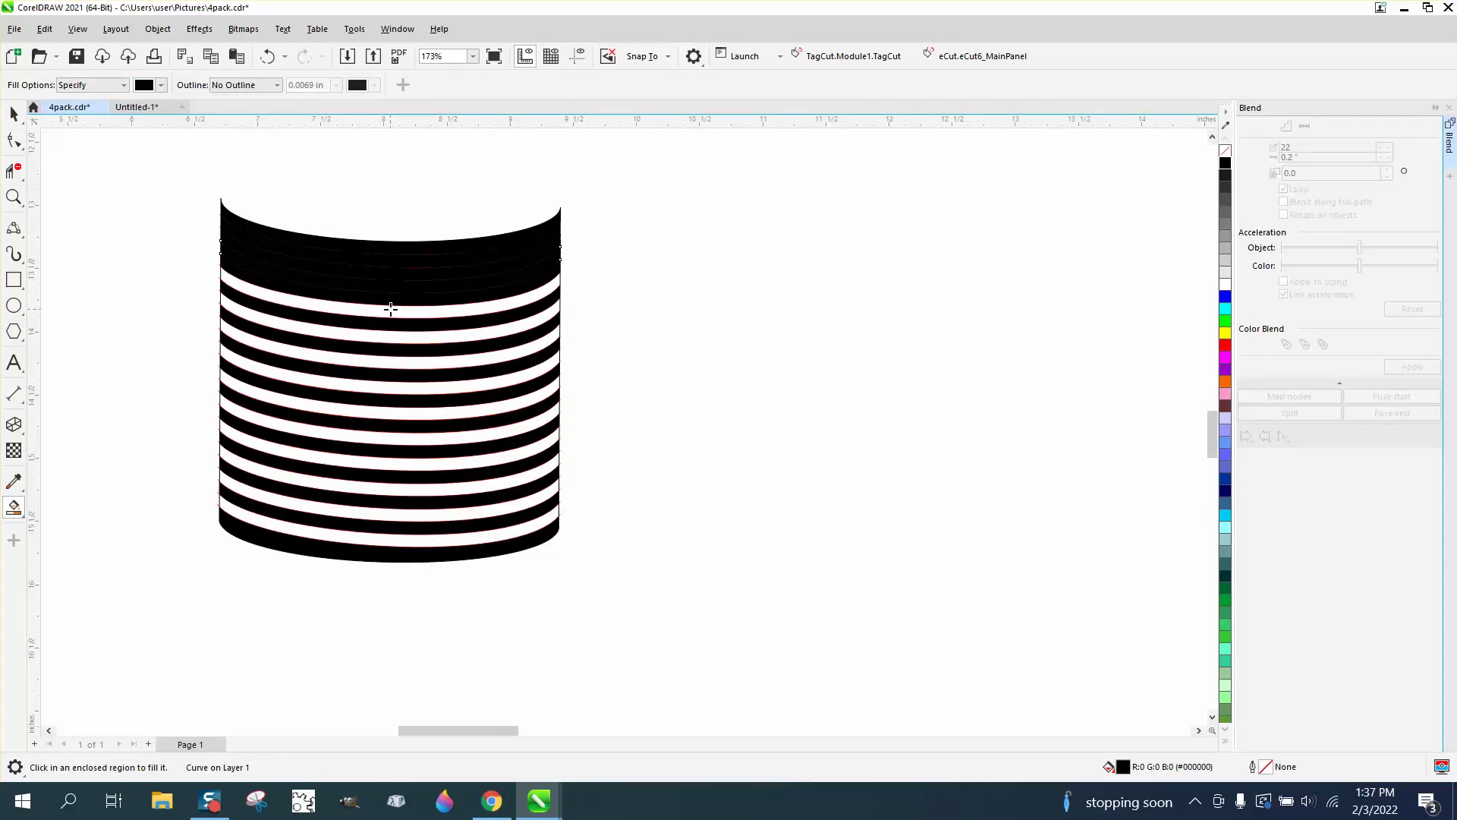
pyautogui.click(391, 307)
pyautogui.click(399, 339)
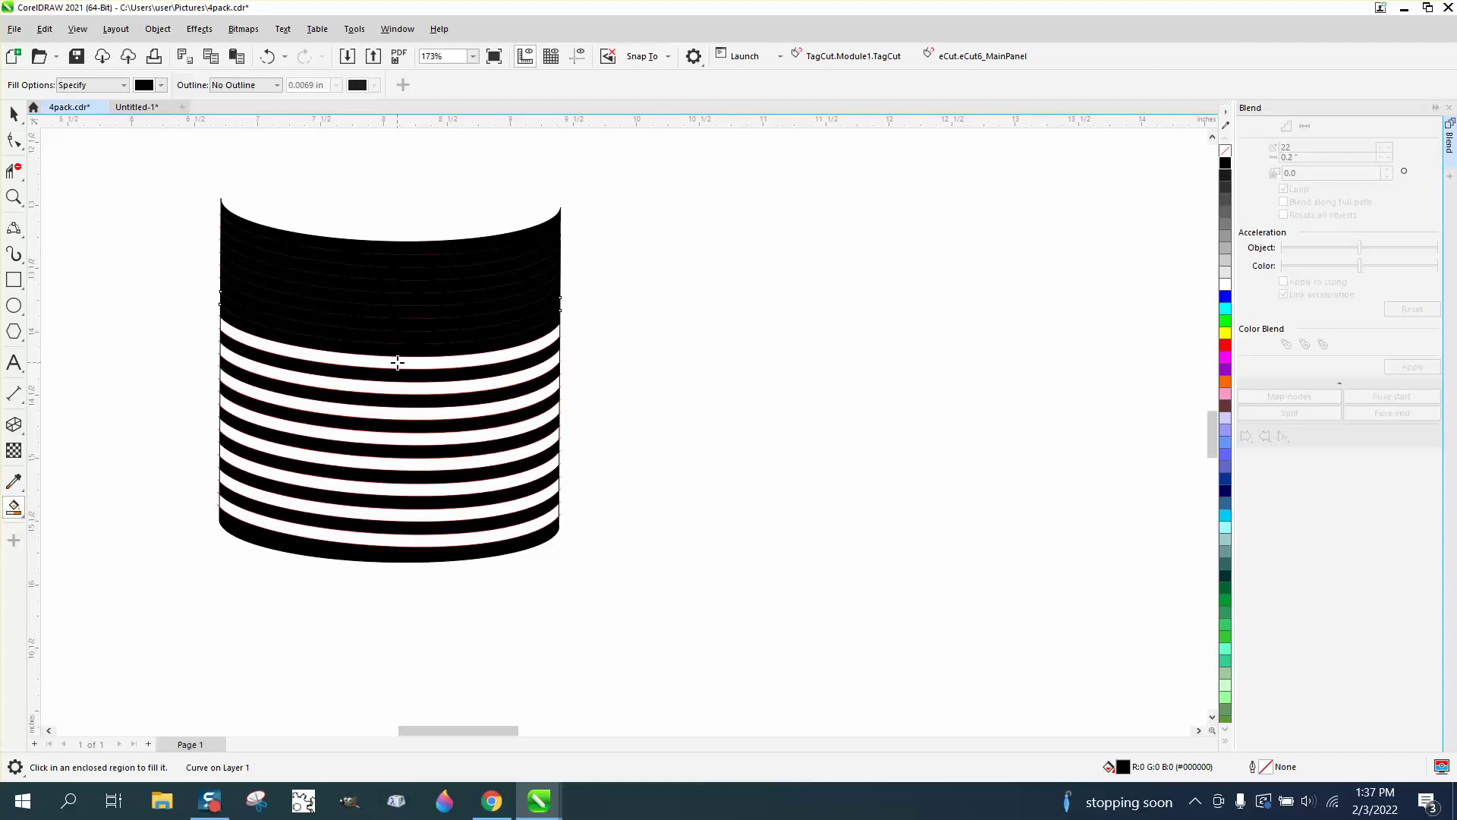
pyautogui.click(398, 364)
pyautogui.click(398, 389)
pyautogui.click(401, 407)
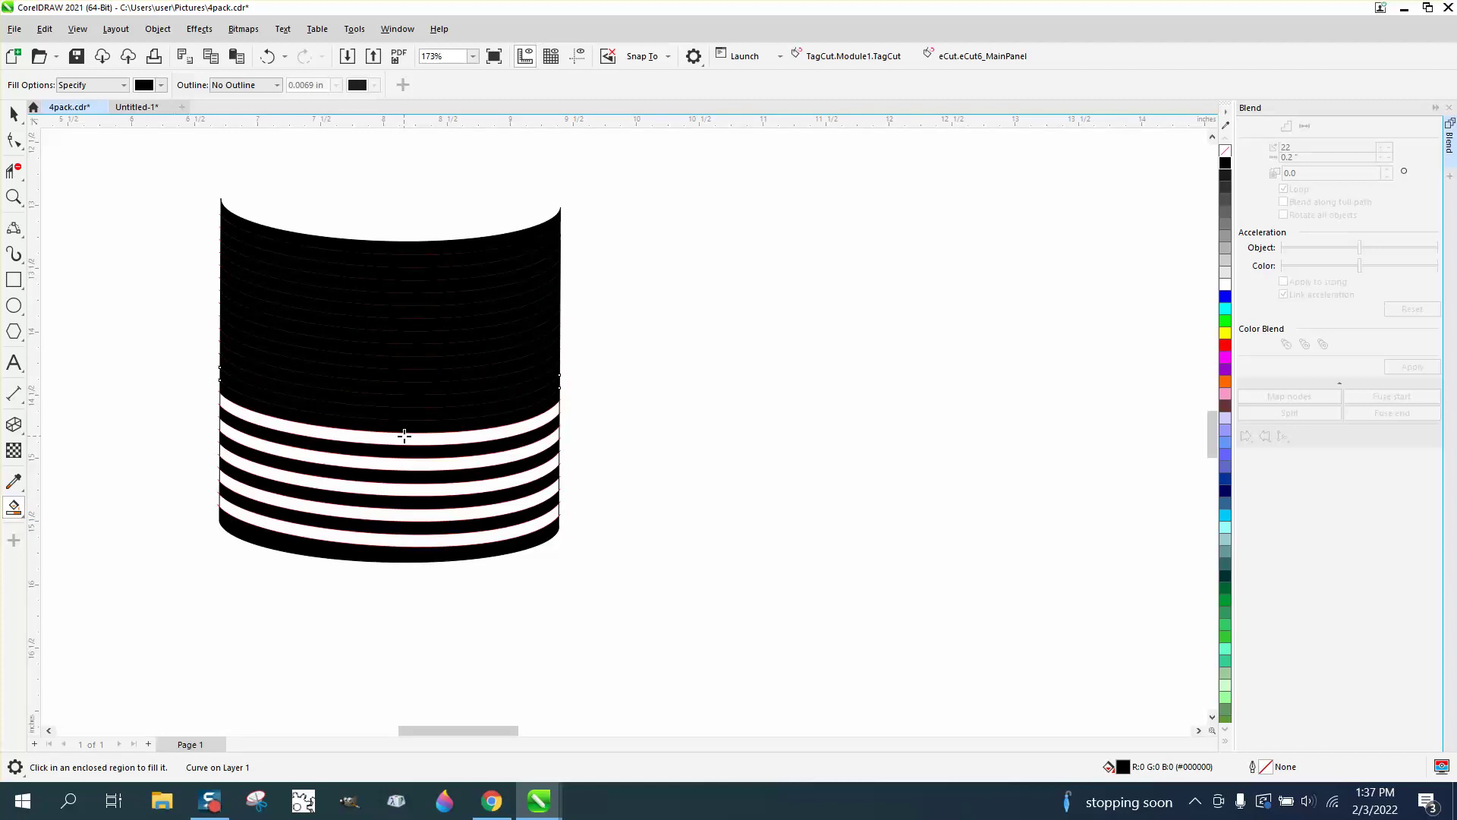
pyautogui.click(403, 434)
pyautogui.click(415, 464)
pyautogui.click(419, 489)
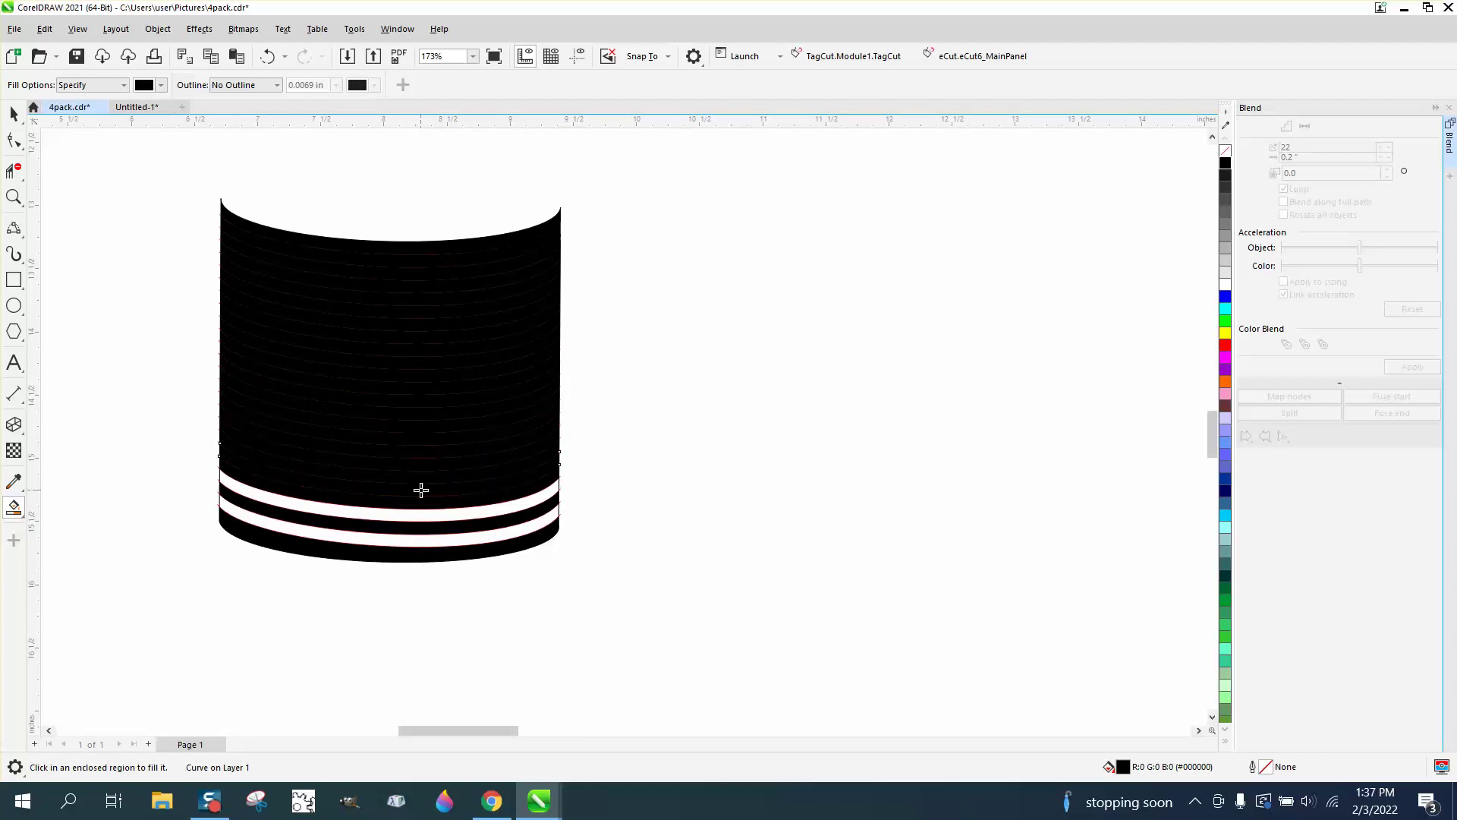
pyautogui.click(417, 516)
pyautogui.click(421, 547)
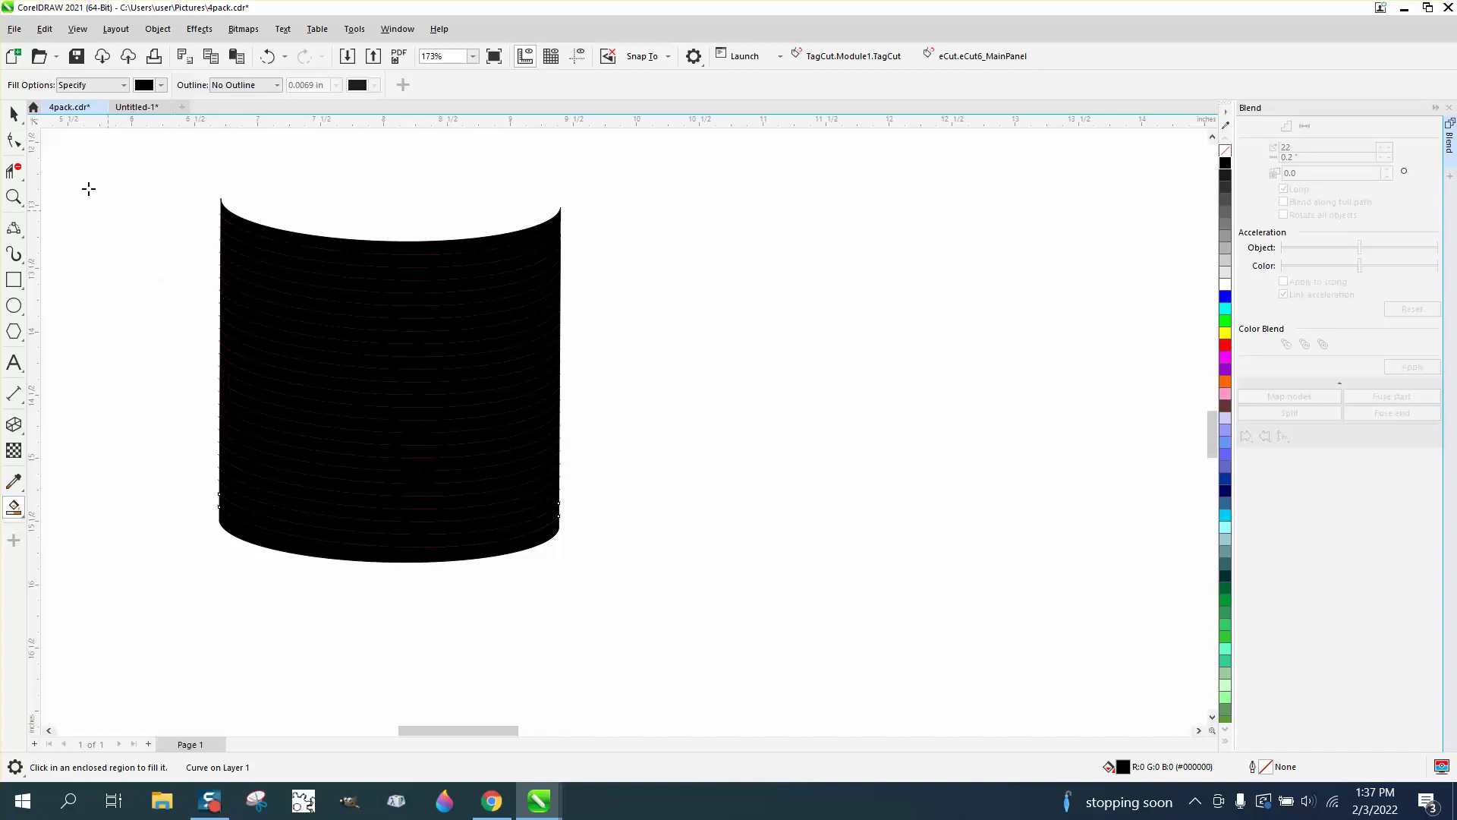
# Select all the black bands of the cylinder together with their curves and give them a white outline.
pyautogui.click(14, 114)
pyautogui.moveTo(155, 181); pyautogui.dragTo(709, 611)
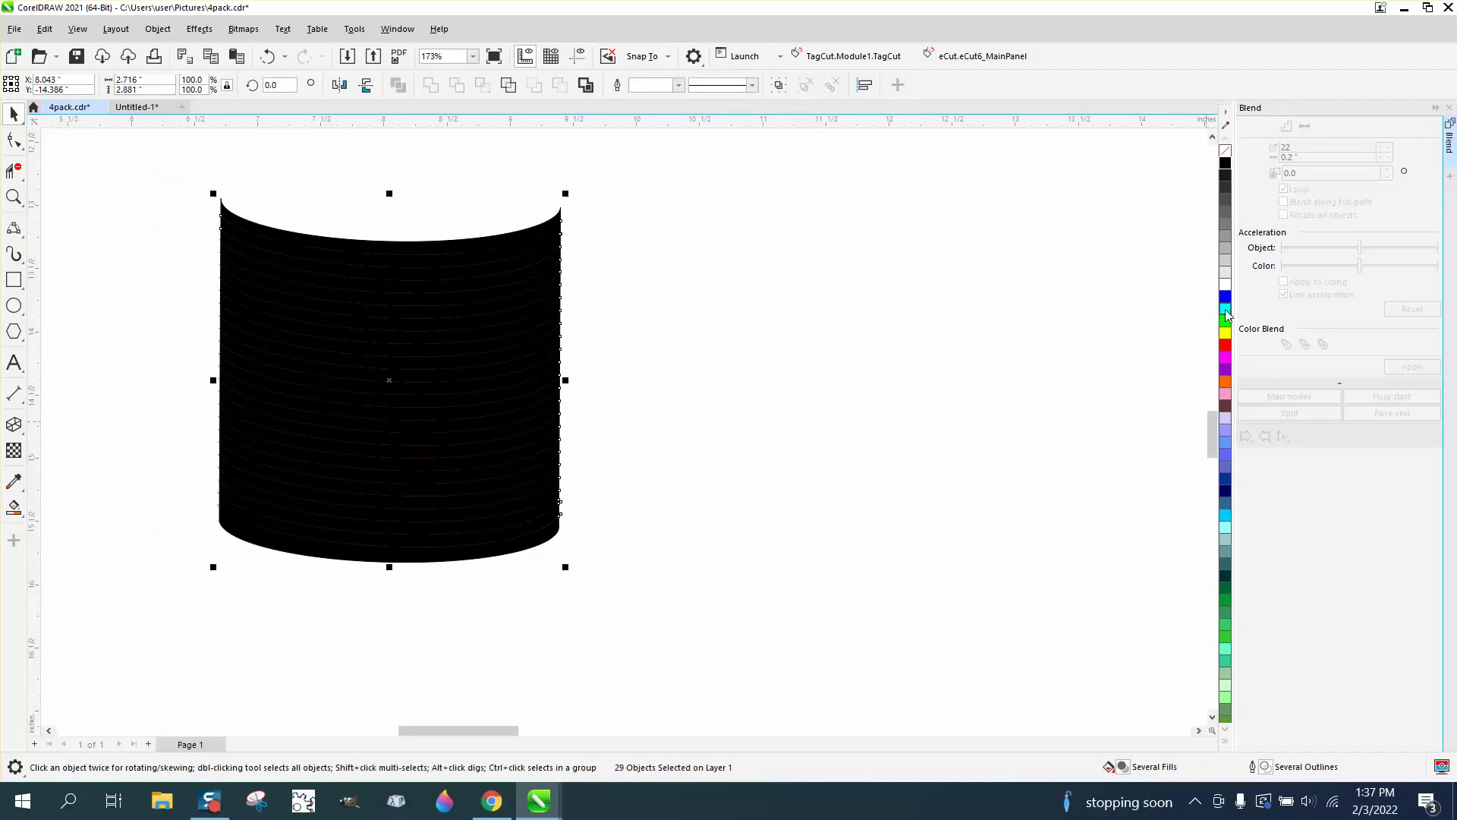
pyautogui.rightClick(1225, 285)
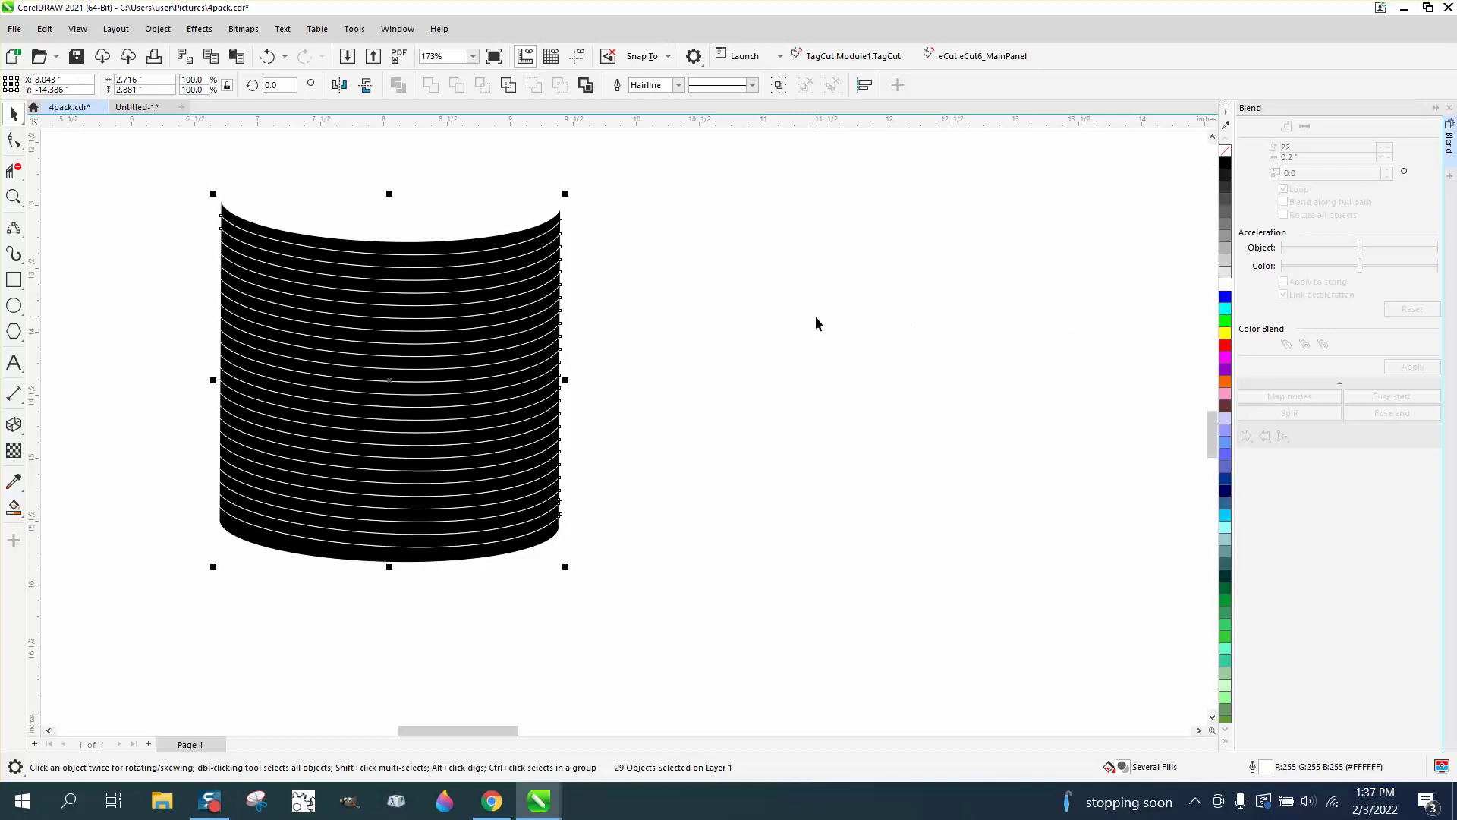
pyautogui.click(748, 313)
pyautogui.scroll(-1, 607, 311)
pyautogui.moveTo(337, 237); pyautogui.dragTo(677, 462)
pyautogui.press('Right')
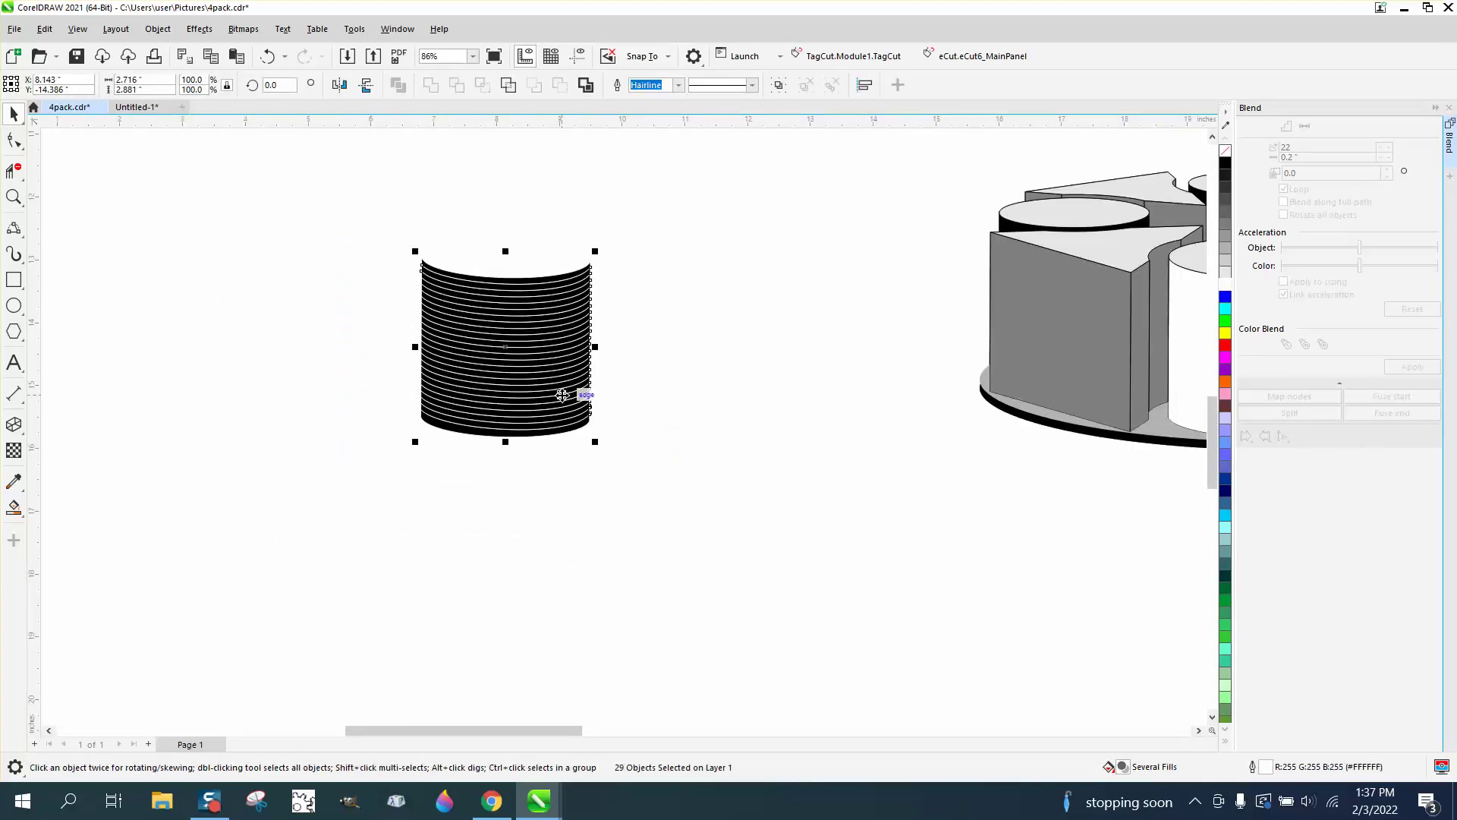
pyautogui.press('Left')
pyautogui.click(686, 265)
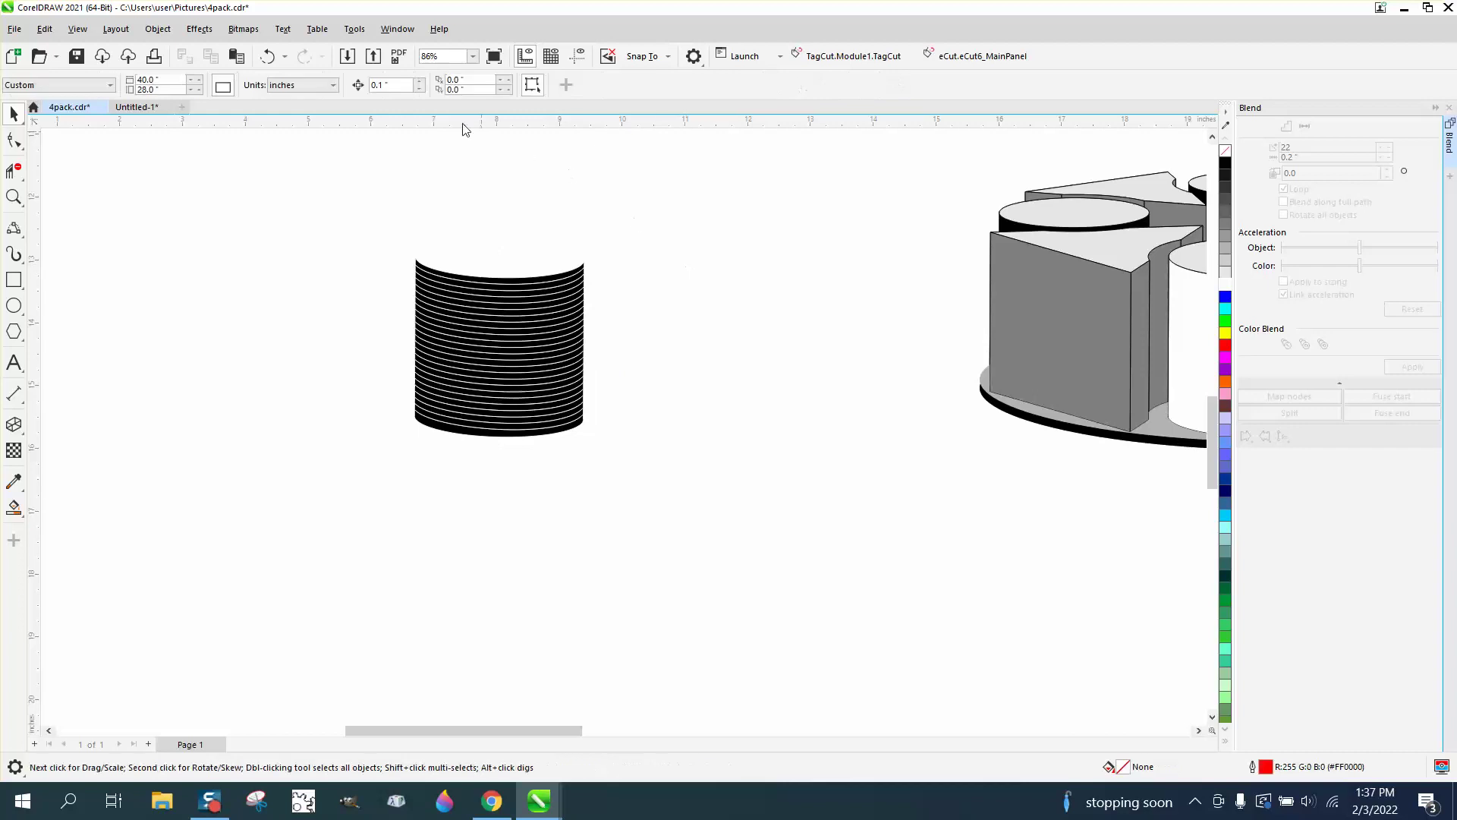
# Set the nudge distance to 12 inches and nudge the whole black chip stack right onto the blank cylinder in the holder.
pyautogui.doubleClick(407, 88)
pyautogui.write('12')
pyautogui.moveTo(383, 221); pyautogui.dragTo(686, 467)
pyautogui.press('Right')
# Examine the white-lined black chip stack up close and within the whole chip holder, with nothing selected.
pyautogui.scroll(-1, 430, 421)
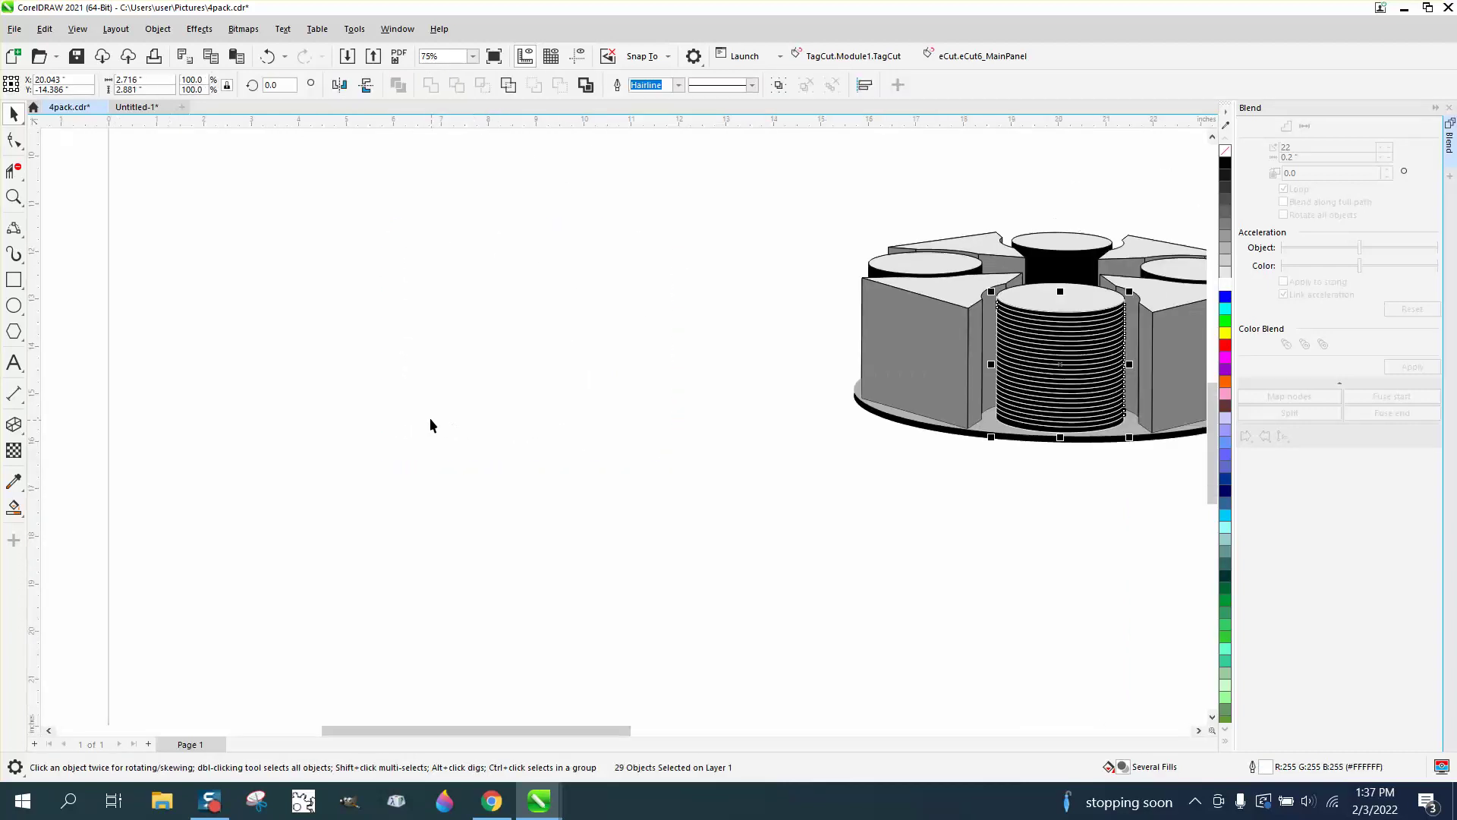
pyautogui.scroll(-3, 429, 421)
pyautogui.click(13, 197)
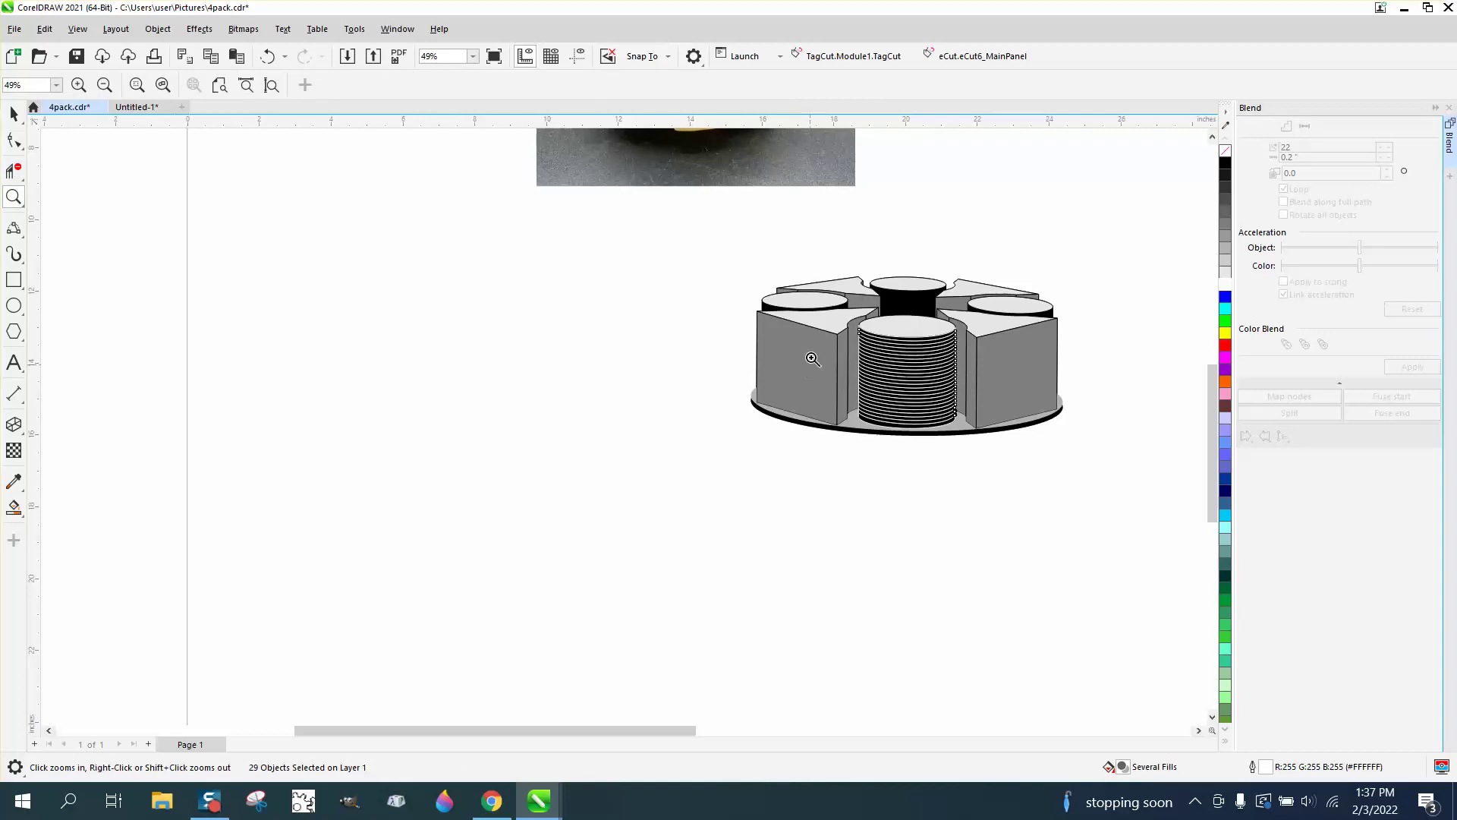
pyautogui.moveTo(831, 287); pyautogui.dragTo(1077, 472)
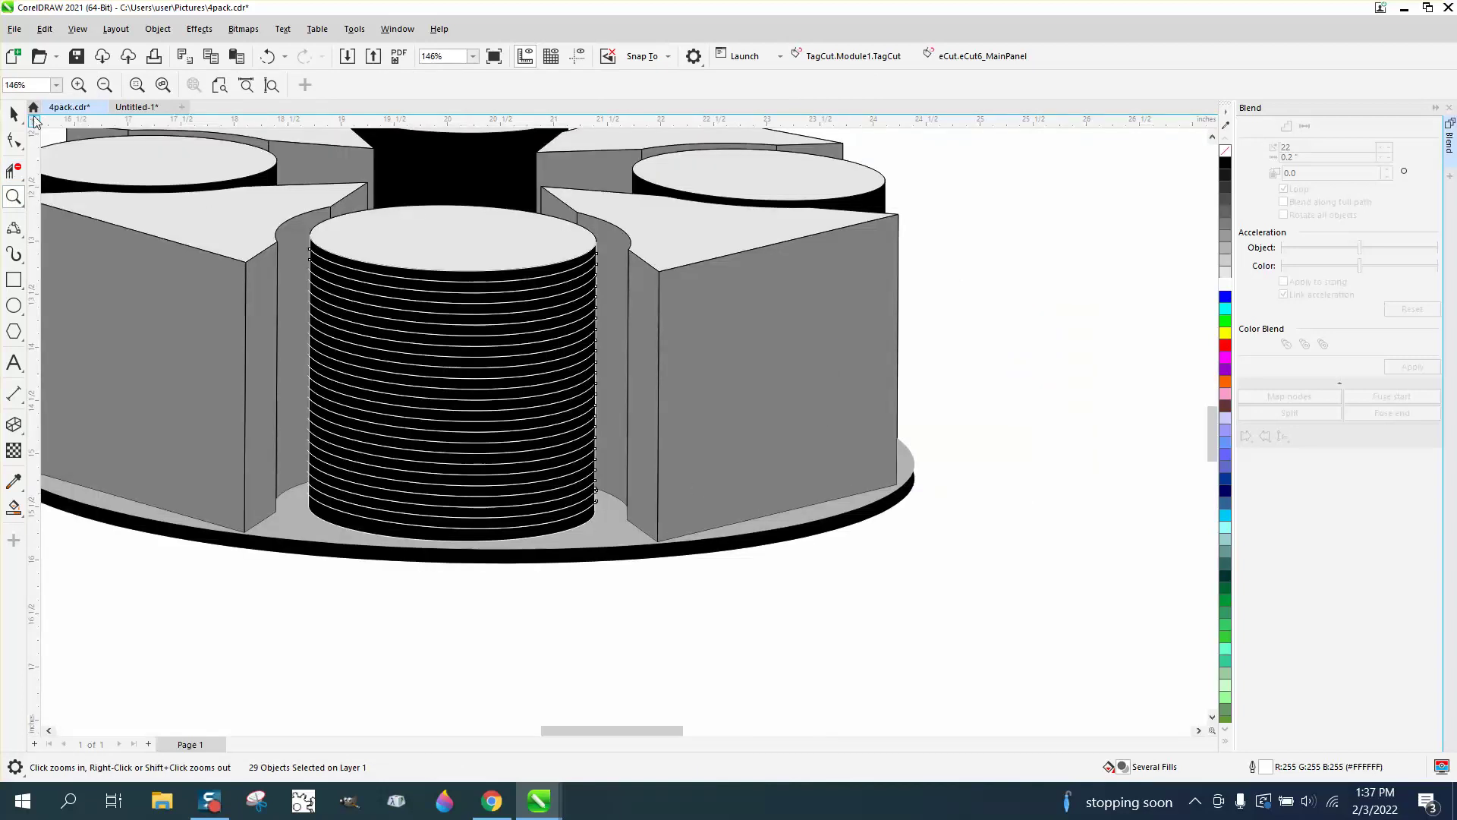
pyautogui.click(14, 114)
pyautogui.click(1023, 317)
pyautogui.scroll(-3, 1023, 317)
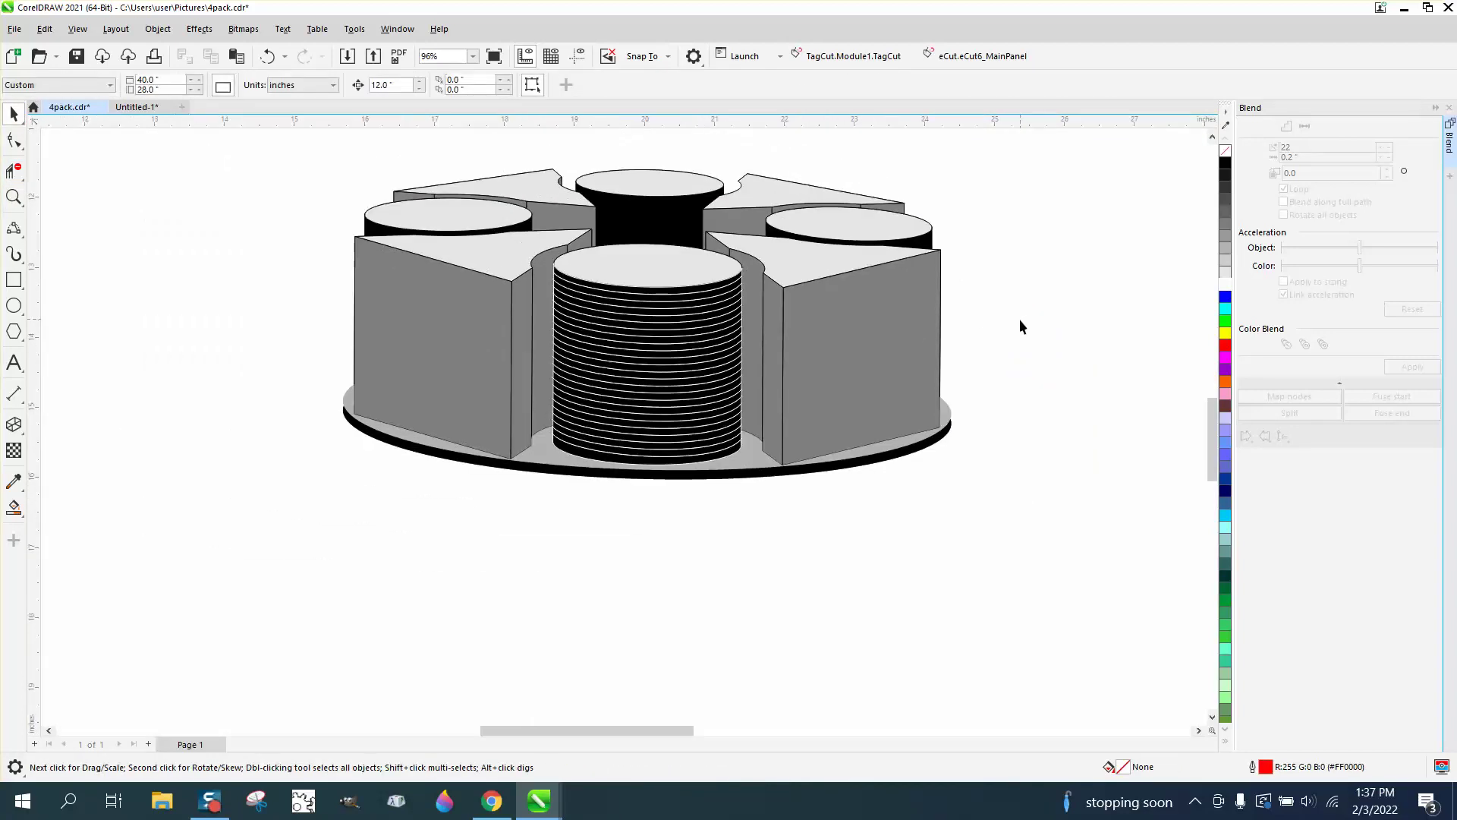